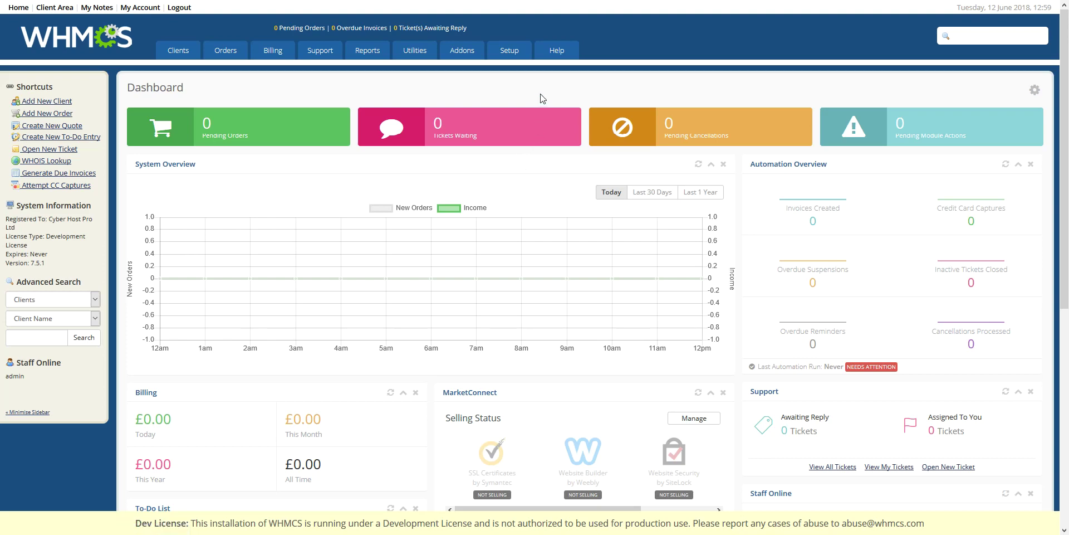
Step: Open the System Health Status report and review the successful checks, the warnings and the PHP session support item needing attention
mouse_move(556, 51)
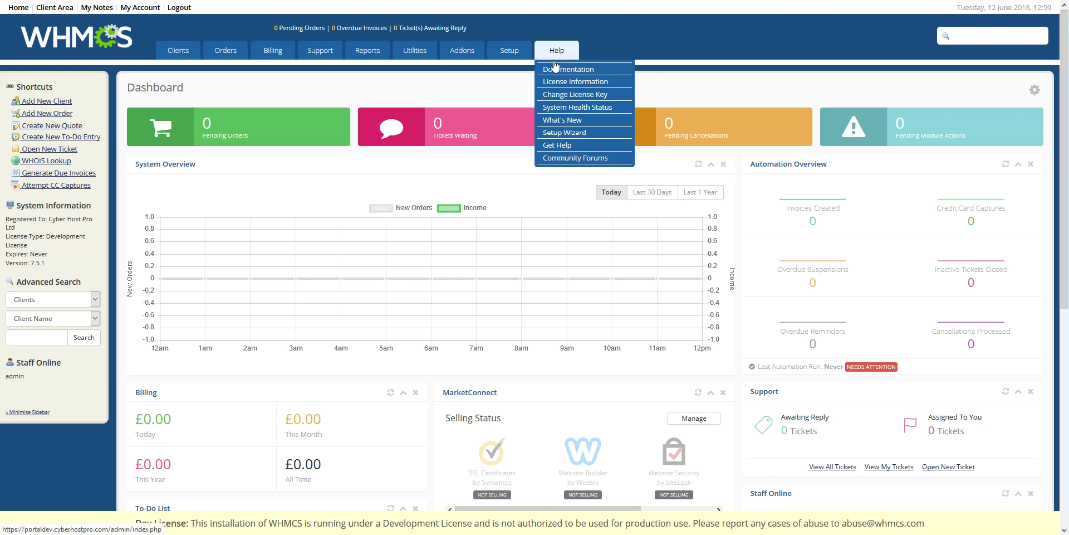
left_click(564, 107)
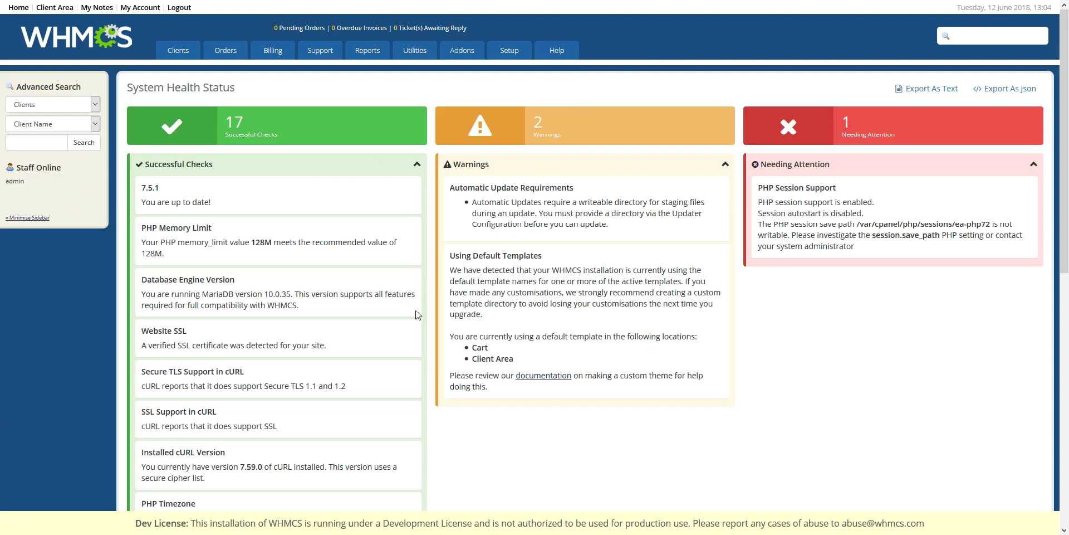
scroll(398, 334, "down", 2)
scroll(399, 335, "up", 2)
double_click(846, 121)
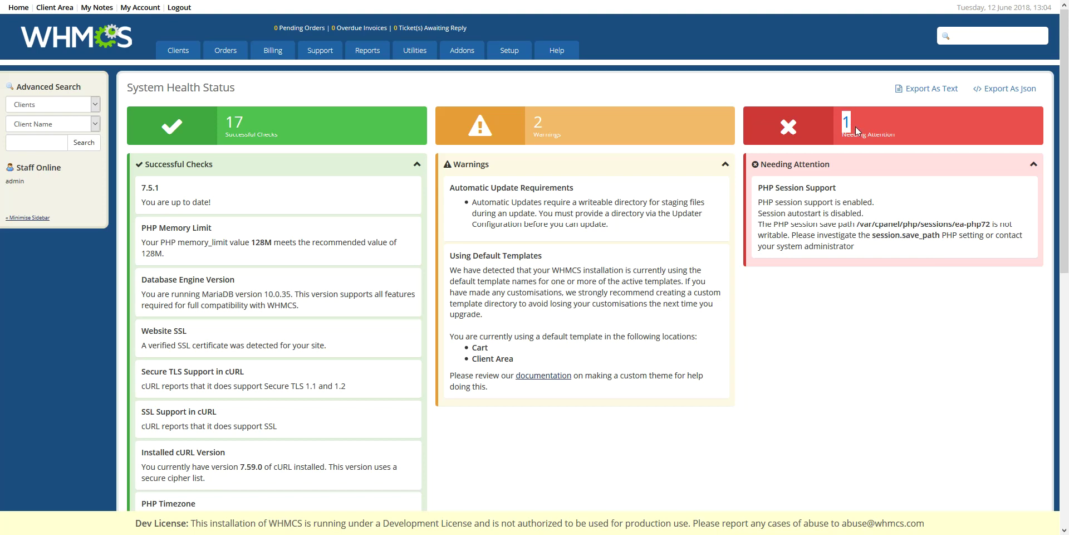
triple_click(889, 217)
left_click(887, 220)
triple_click(888, 221)
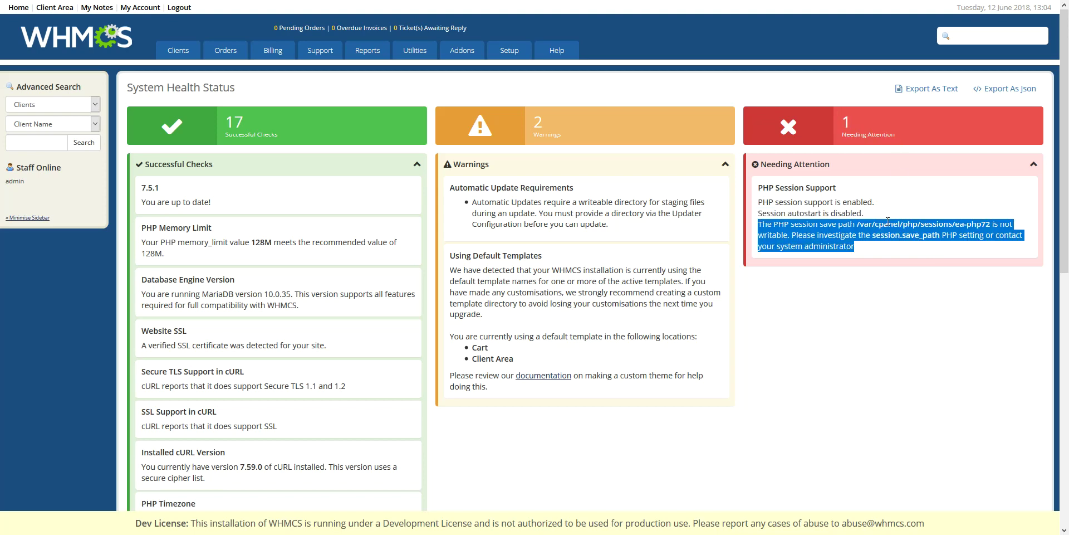
left_click(878, 230)
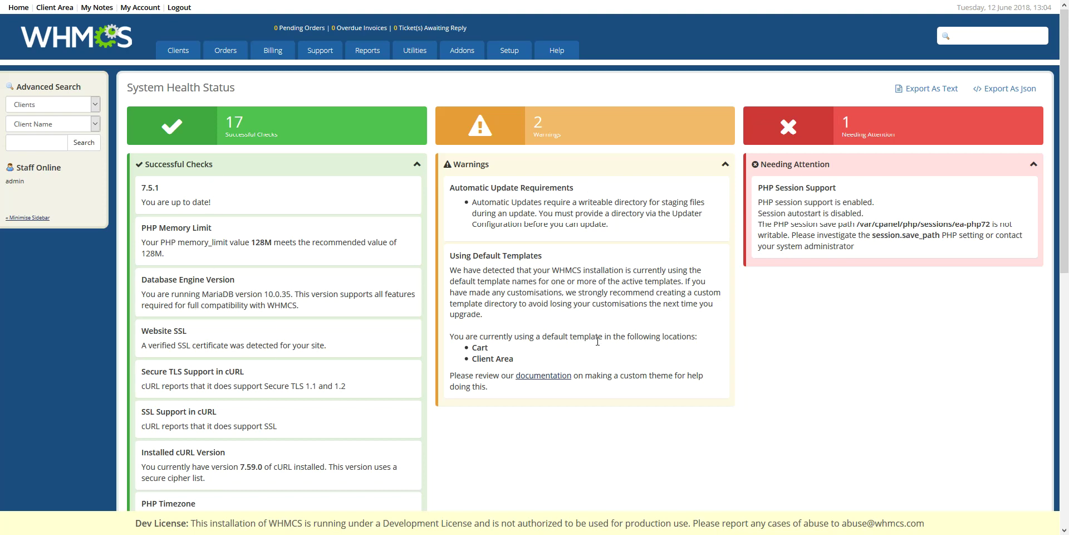
scroll(568, 359, "down", 3)
scroll(569, 356, "up", 3)
Step: Rescan the encoded WHMCS files with the PHP Version Compatibility utility
mouse_move(418, 53)
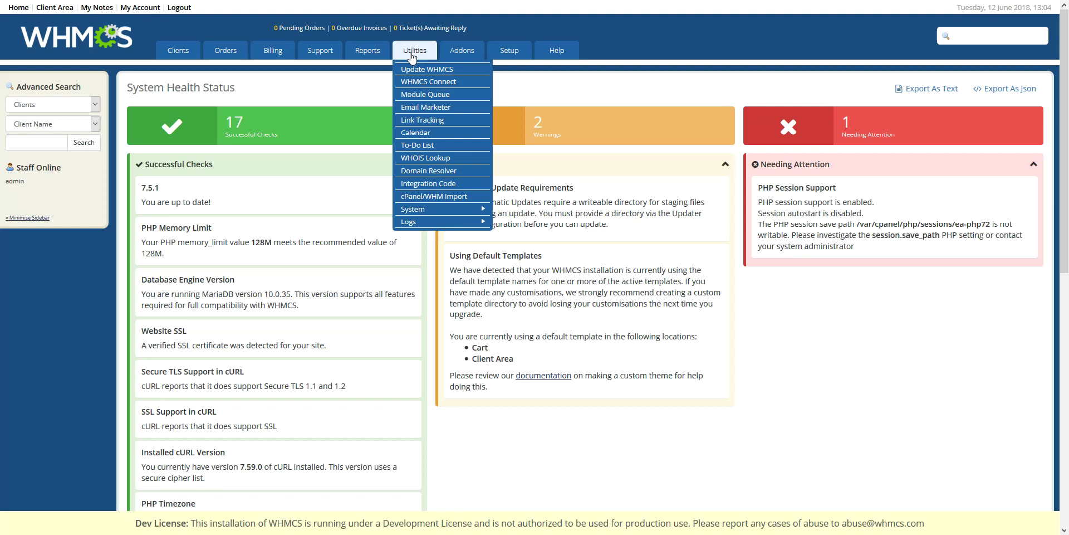
mouse_move(451, 215)
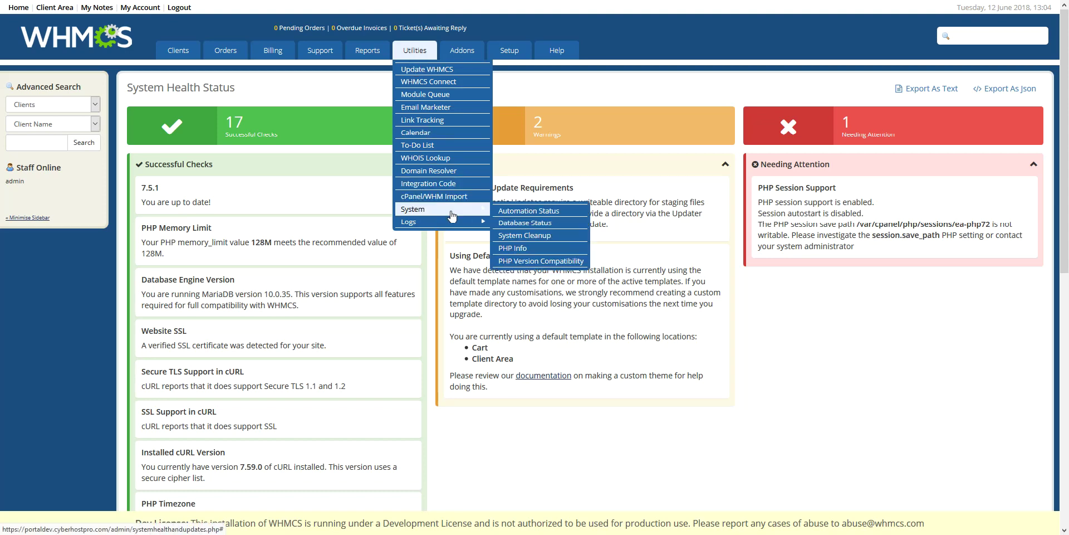
left_click(557, 261)
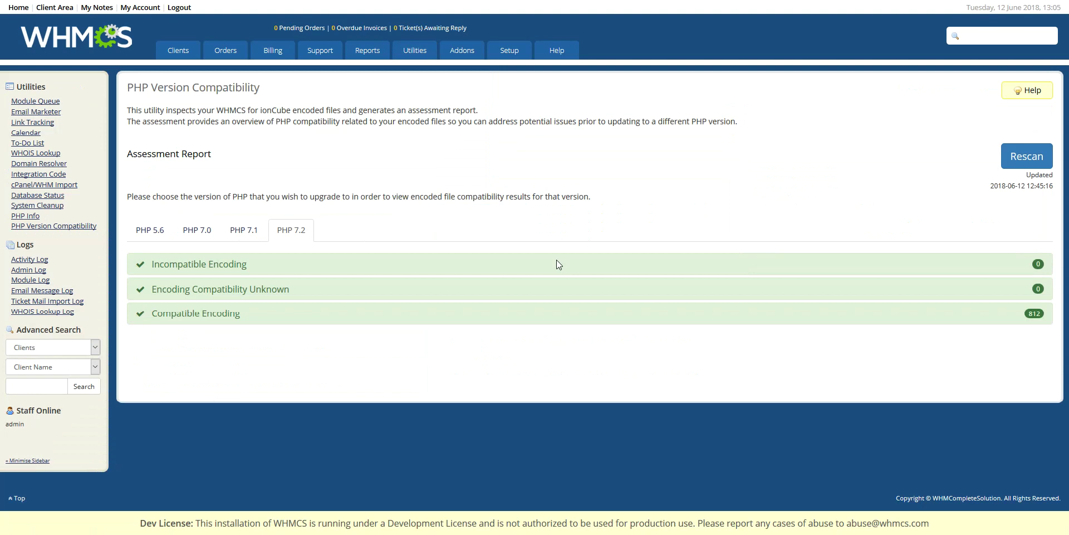
left_click(1020, 156)
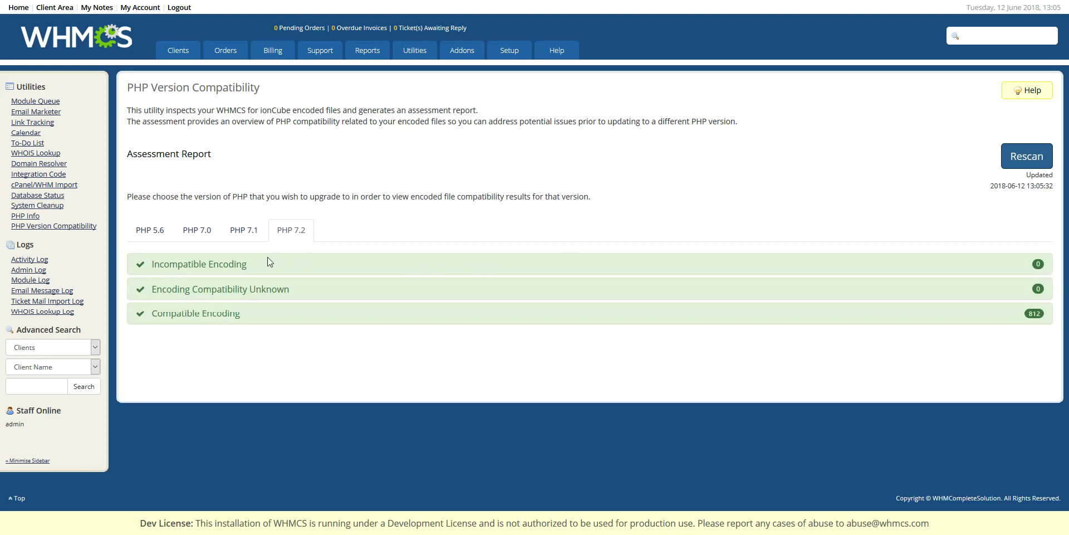
Step: Examine the encoded file compatibility results for PHP 7.1, 5.6, 7.0 and 7.2
left_click(242, 230)
left_click(149, 232)
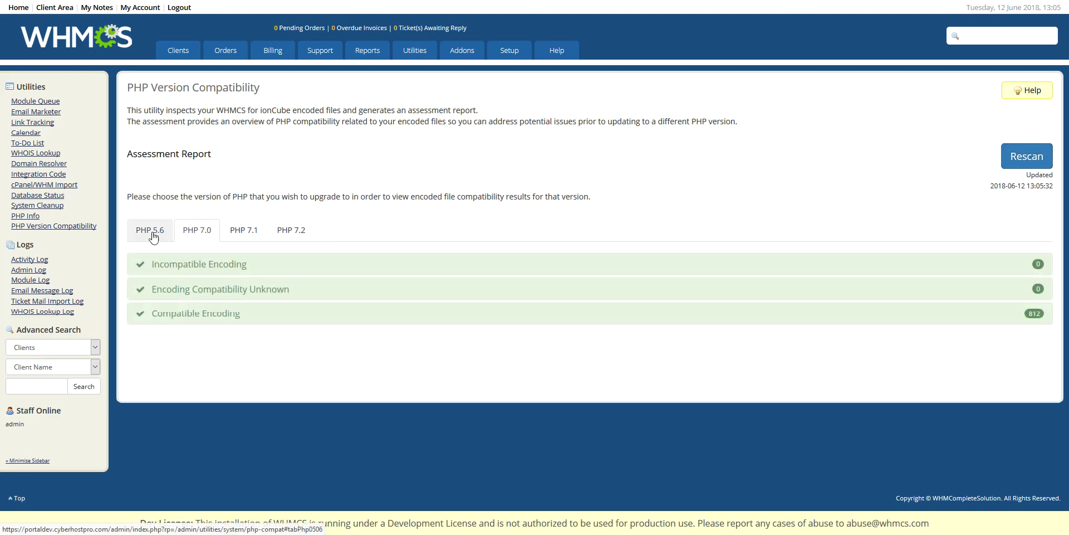
left_click(197, 231)
left_click(300, 230)
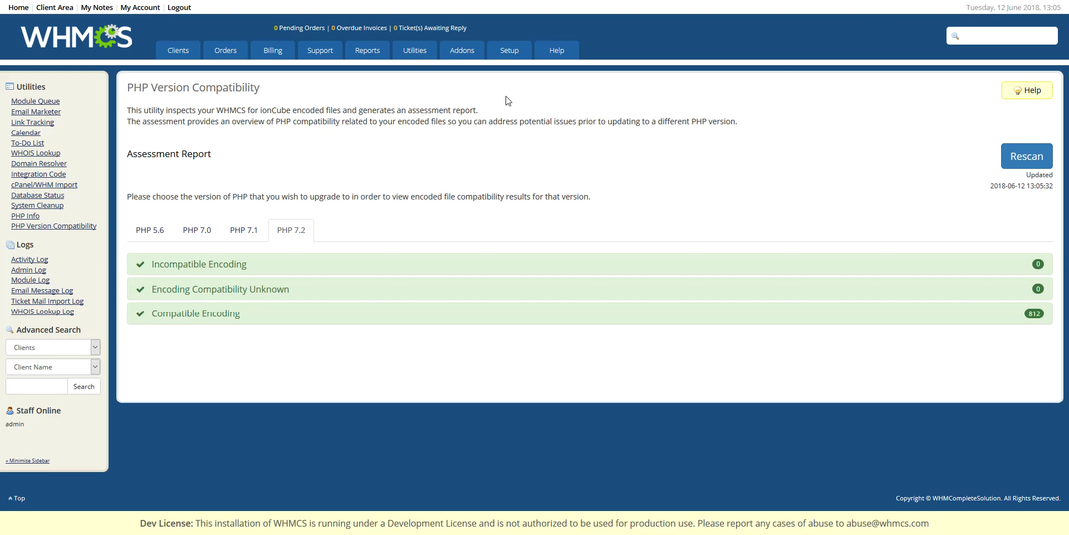
Step: Open the server form for CyberHostPro CloudVPS in the Products/Services server setup and check its hostname
mouse_move(509, 54)
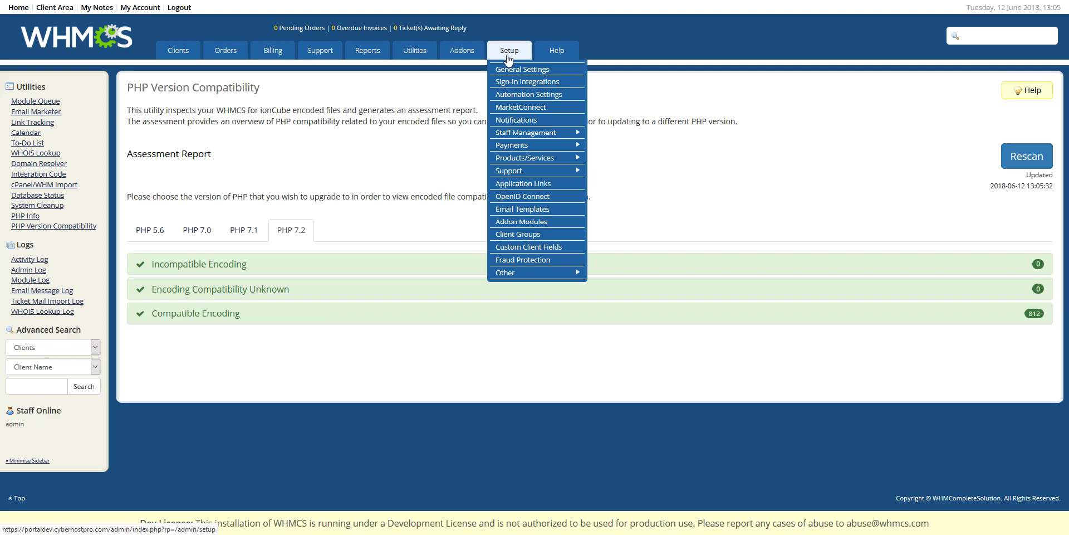
mouse_move(562, 160)
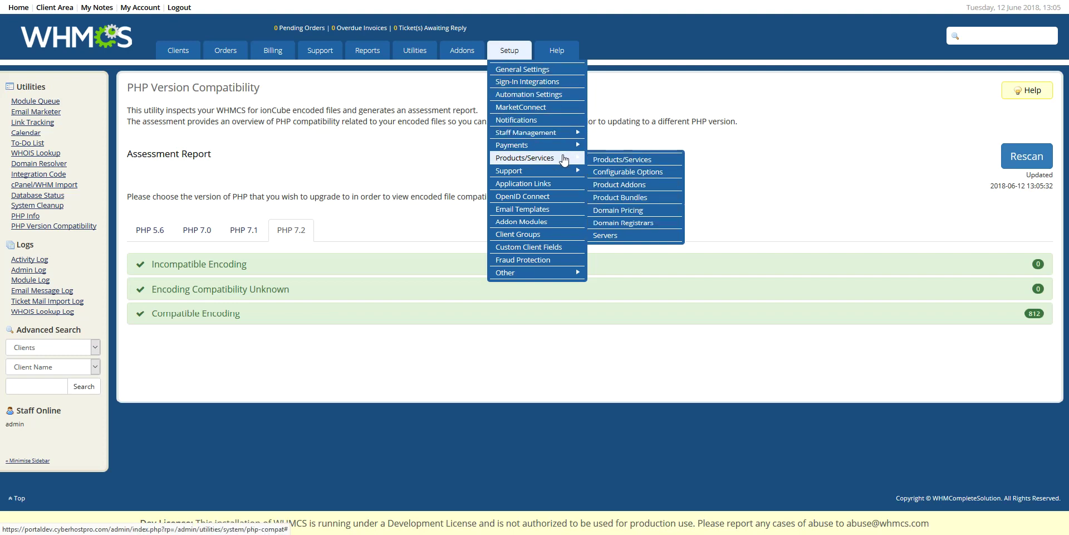
left_click(640, 236)
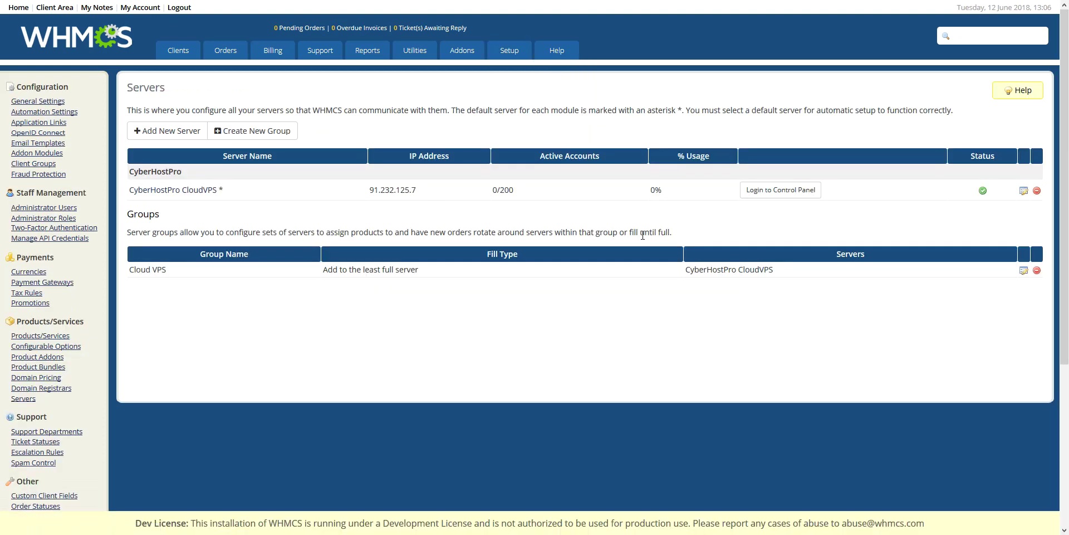
left_click(158, 133)
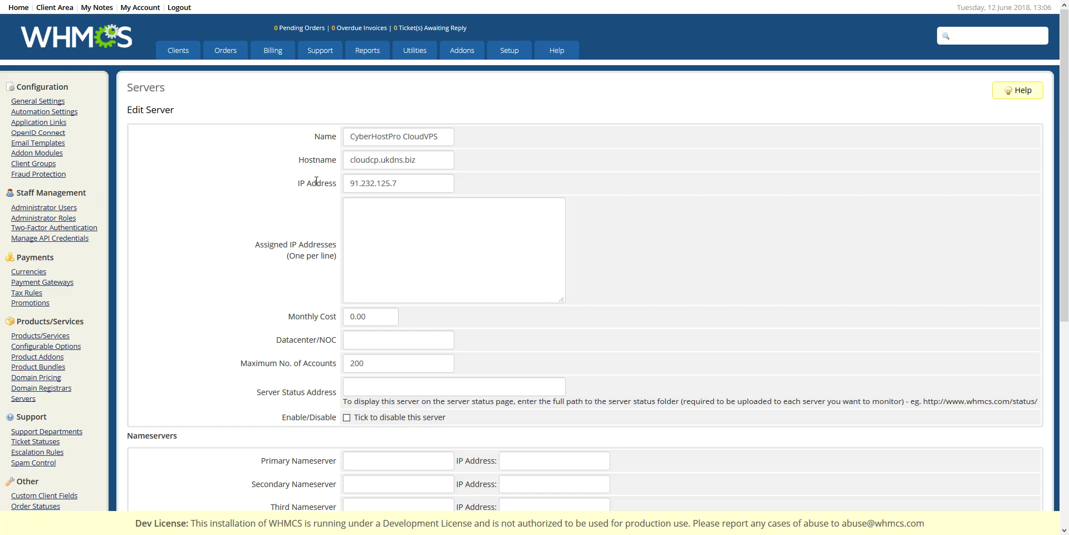
left_click_drag(346, 160, 437, 159)
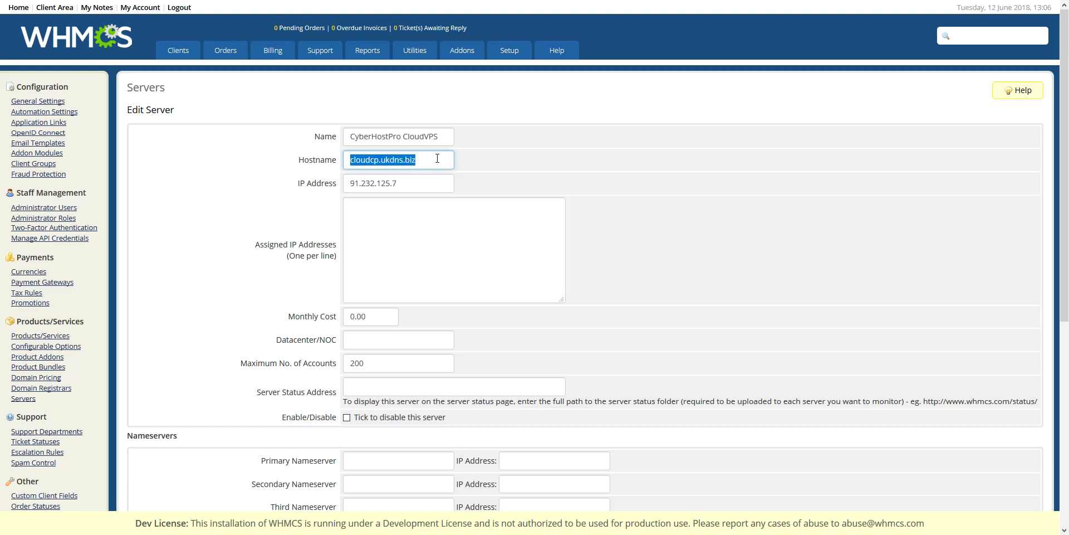
left_click(437, 158)
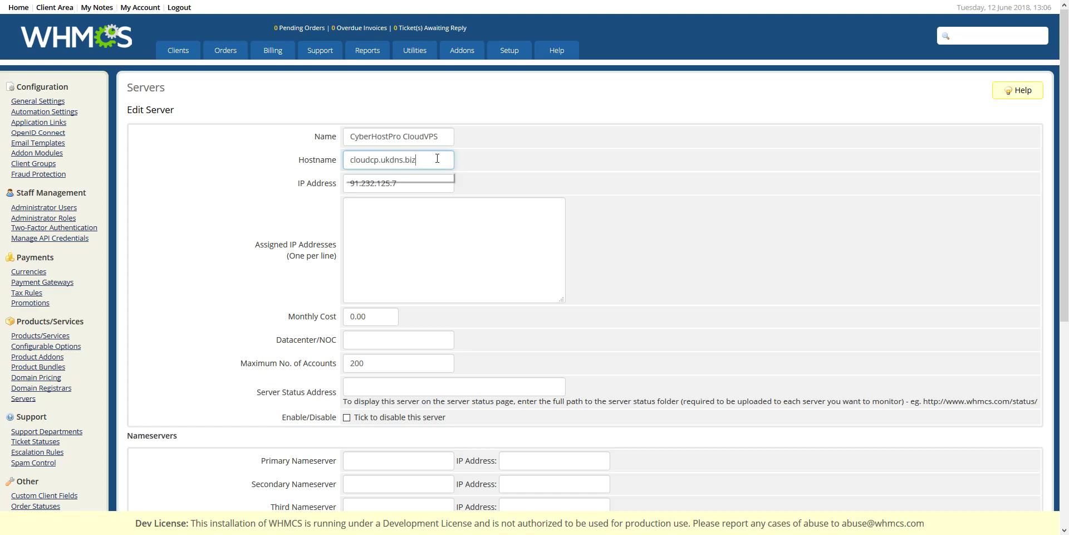
left_click(531, 161)
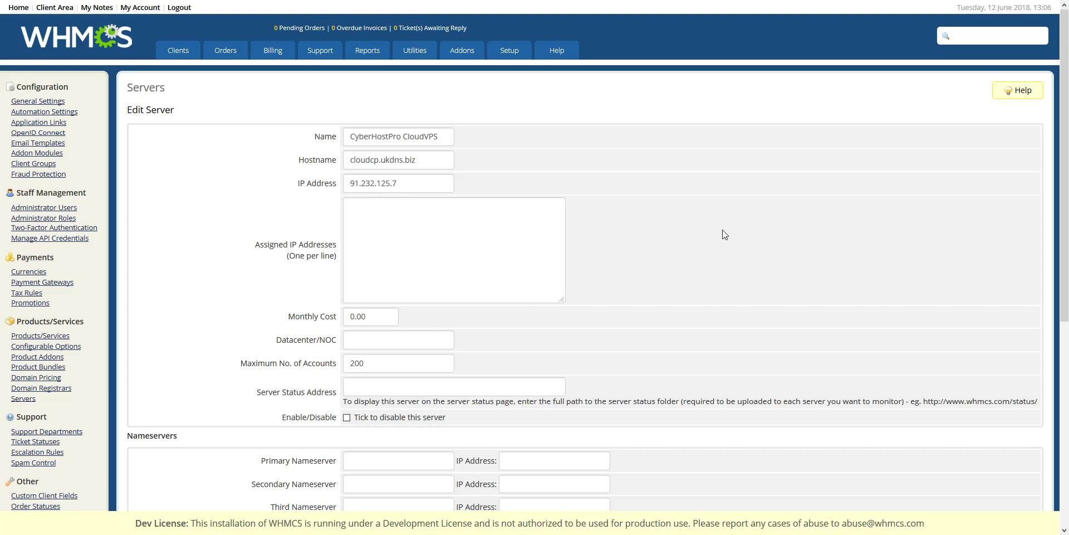
Step: Test the CyberHostPro server connection with the stored username and password, and save the server with SSL mode enabled
scroll(723, 229, "down", 5)
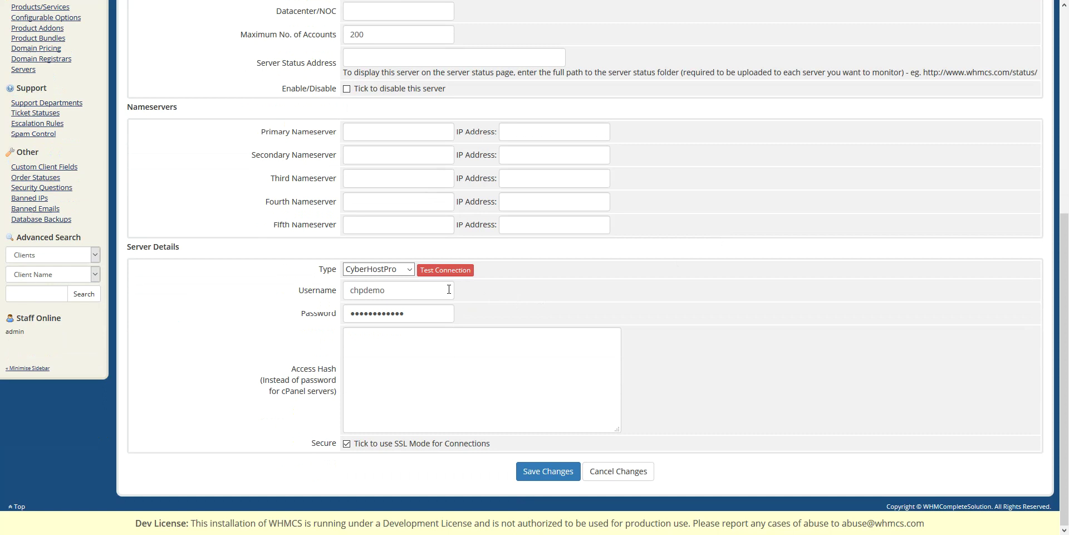
left_click(403, 292)
left_click(421, 319)
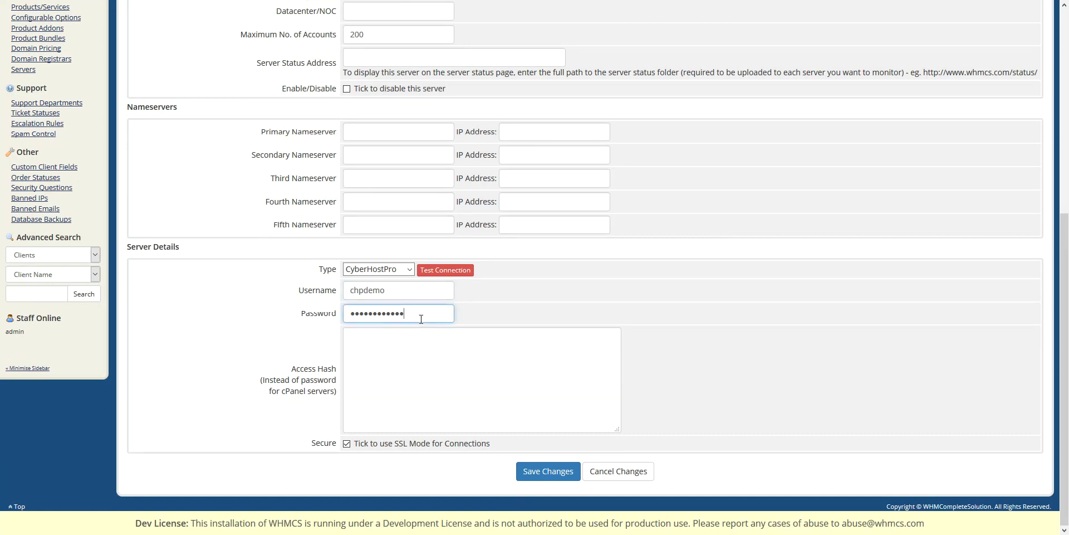
left_click(459, 275)
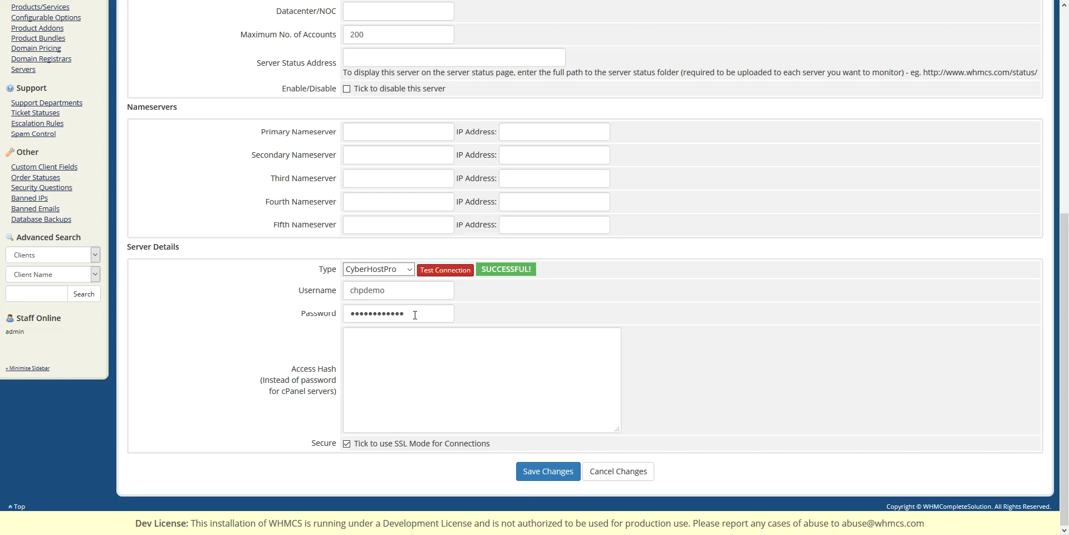
left_click(346, 443)
left_click(539, 471)
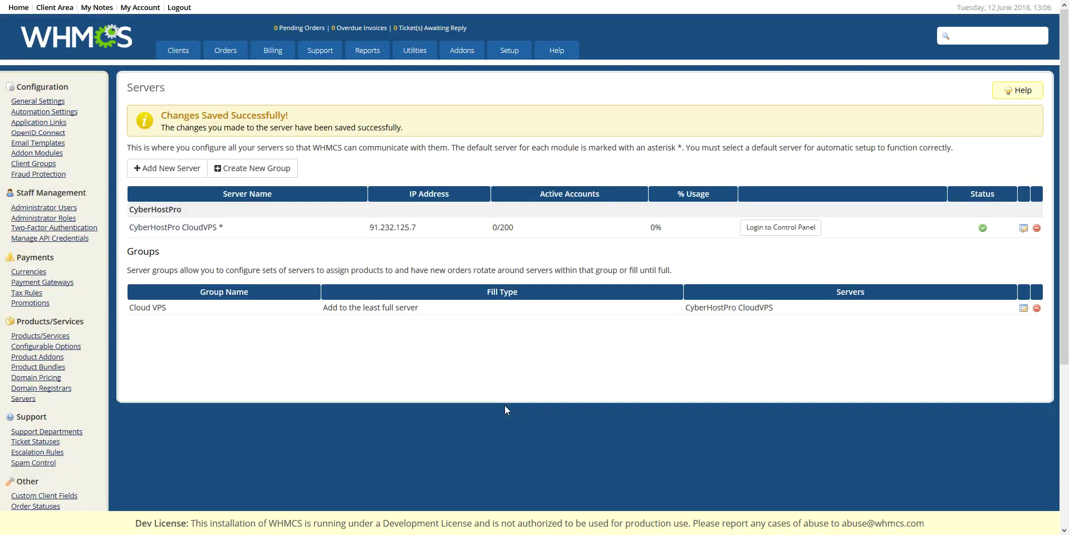
Step: Assign the CyberHostPro CloudVPS server to the Cloud VPS server group and save the group
left_click(270, 177)
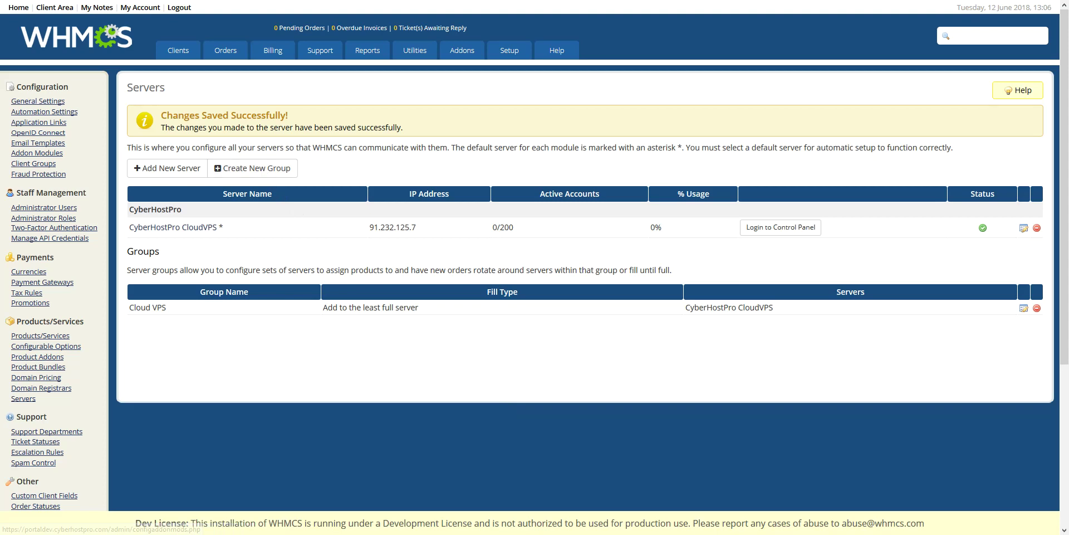
left_click(274, 134)
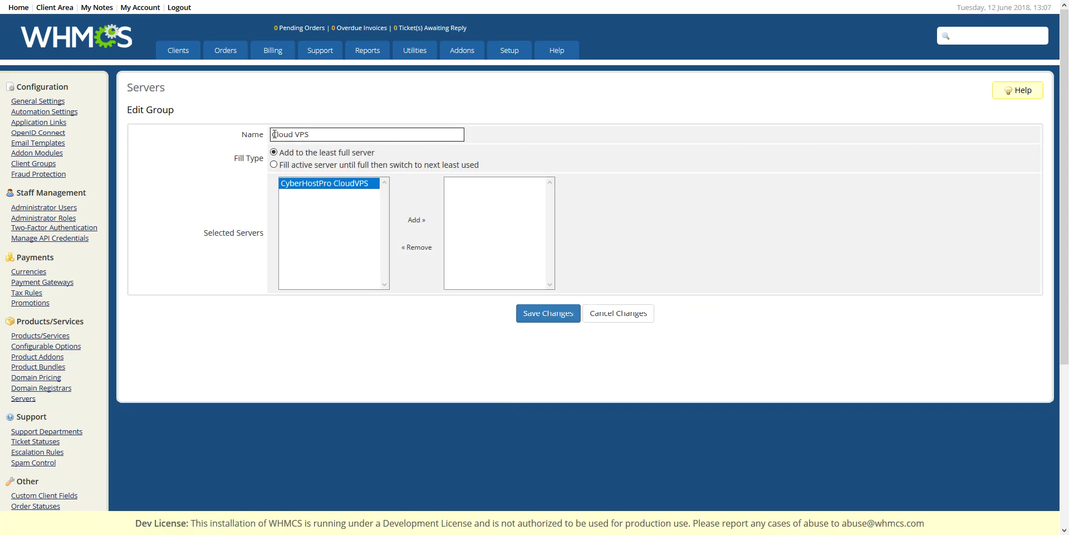
left_click_drag(311, 135, 271, 135)
left_click(299, 188)
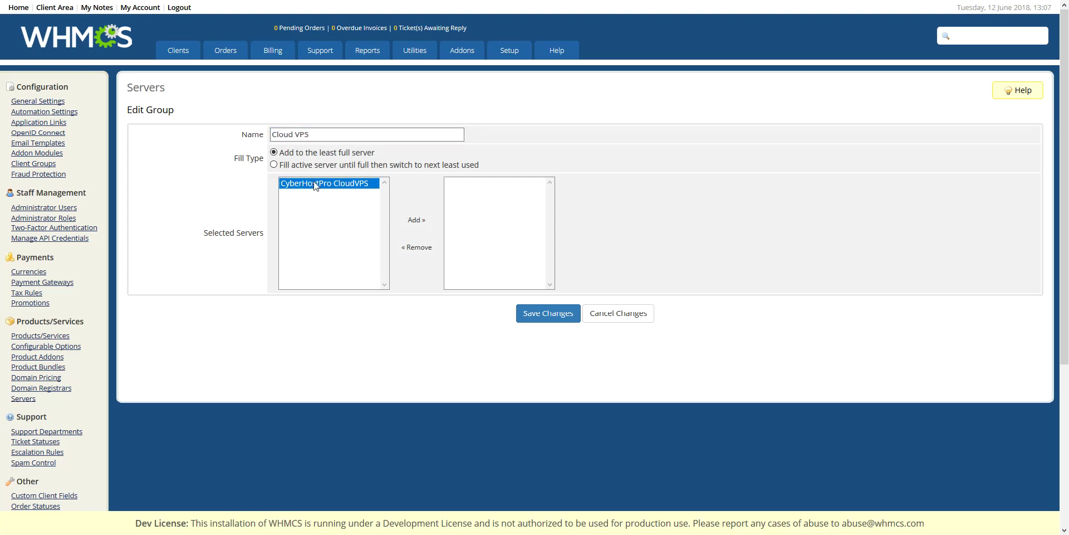
left_click(415, 220)
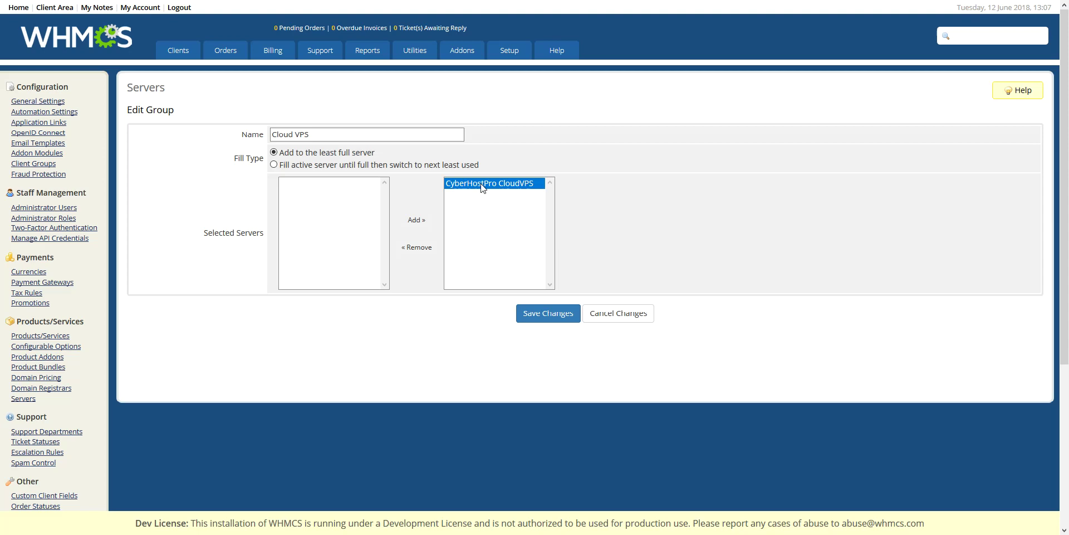
left_click(534, 308)
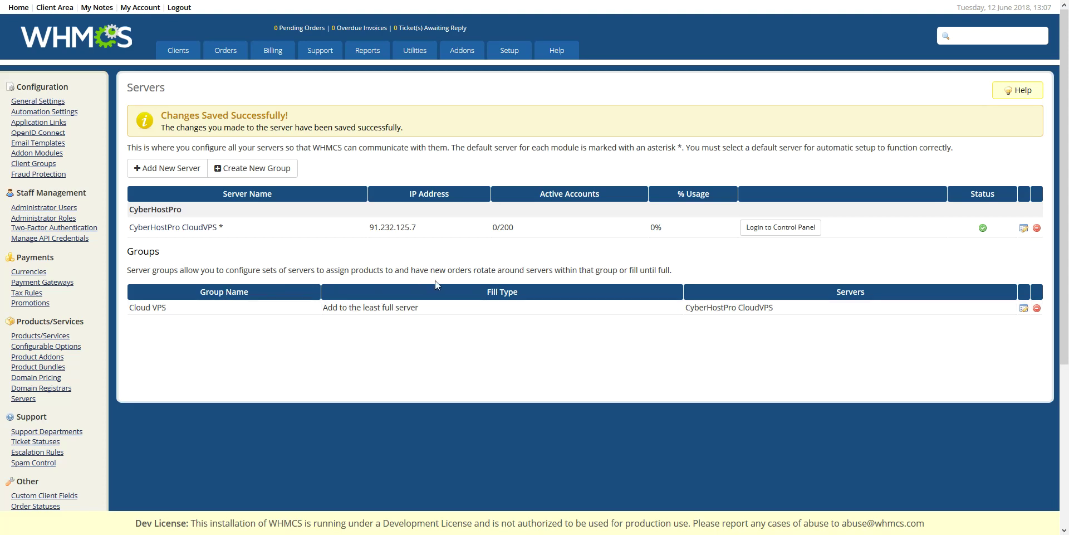
Step: Create the product group VPS Servers with the headline "Find your perfect VPS server", a tagline, the Standard Cart template and PayPal
mouse_move(506, 56)
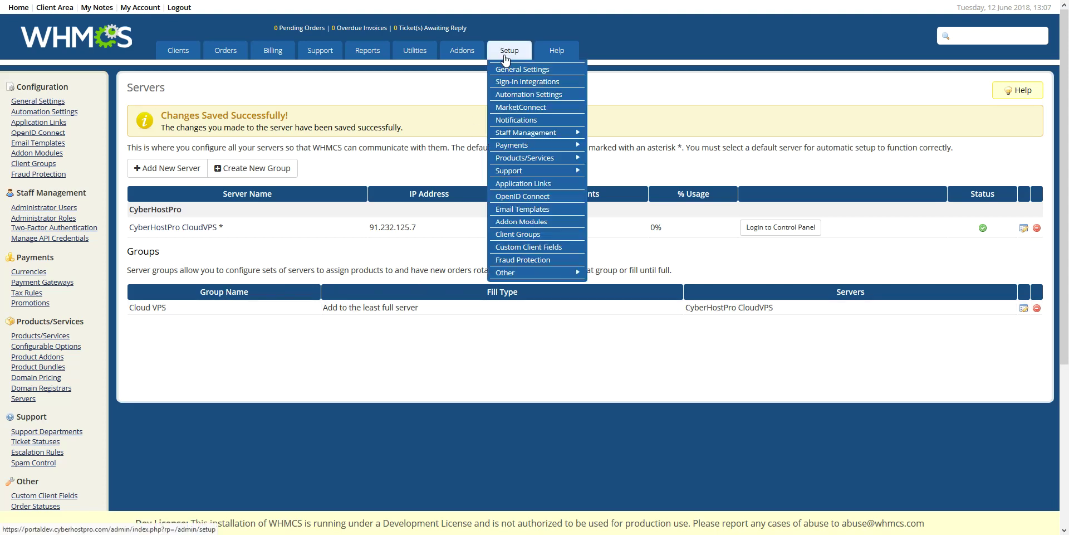
mouse_move(563, 163)
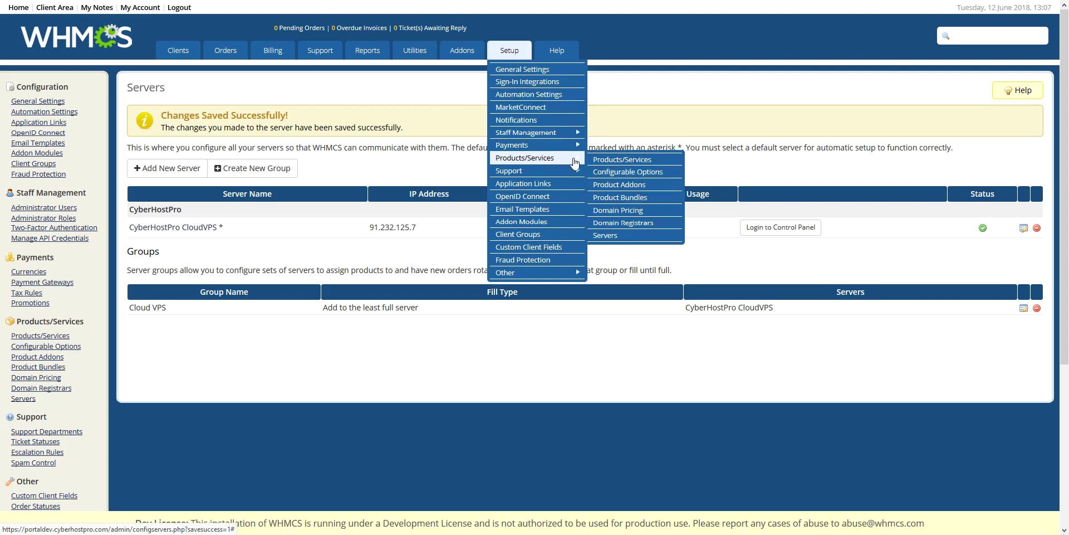
left_click(621, 160)
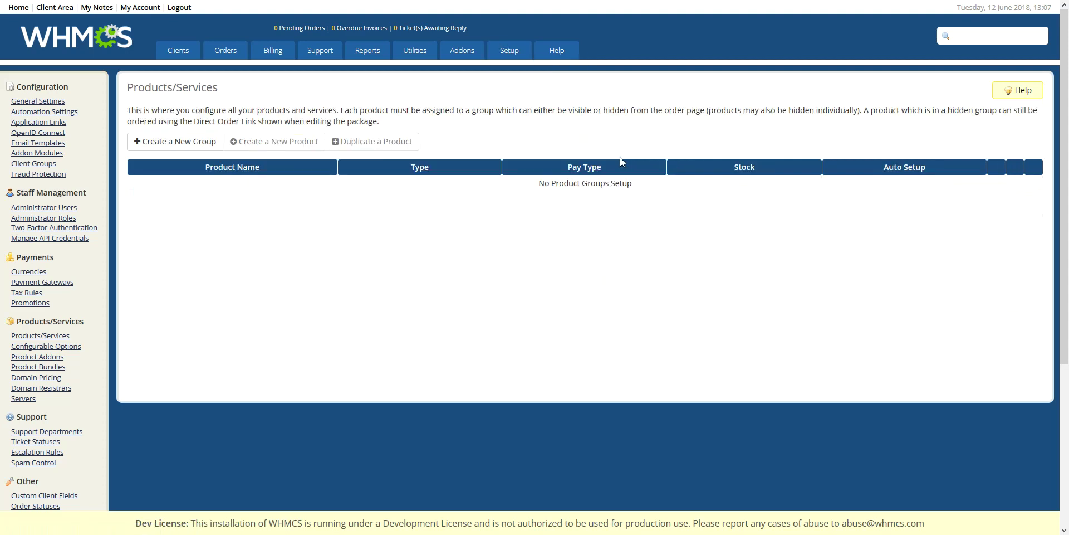
left_click(190, 146)
left_click(398, 140)
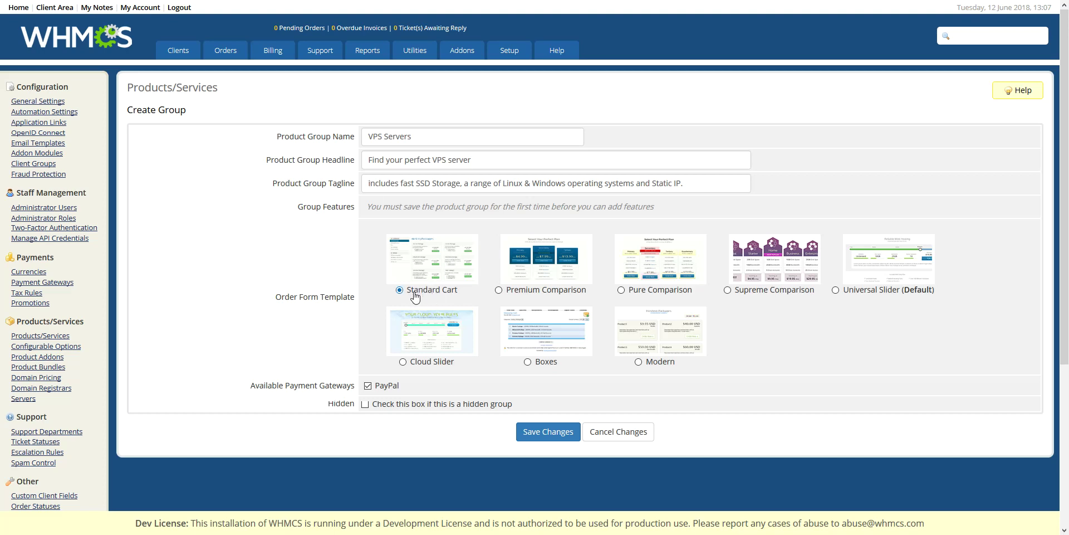
left_click(539, 440)
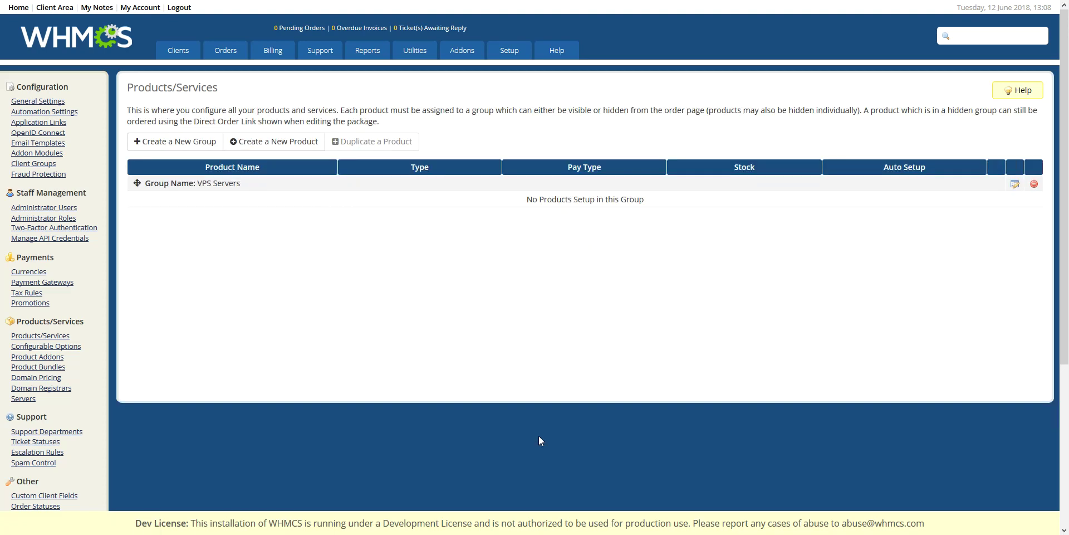
Step: Create a Dedicated/VPS Server product named Bronze VPS in the VPS Servers group
left_click(274, 148)
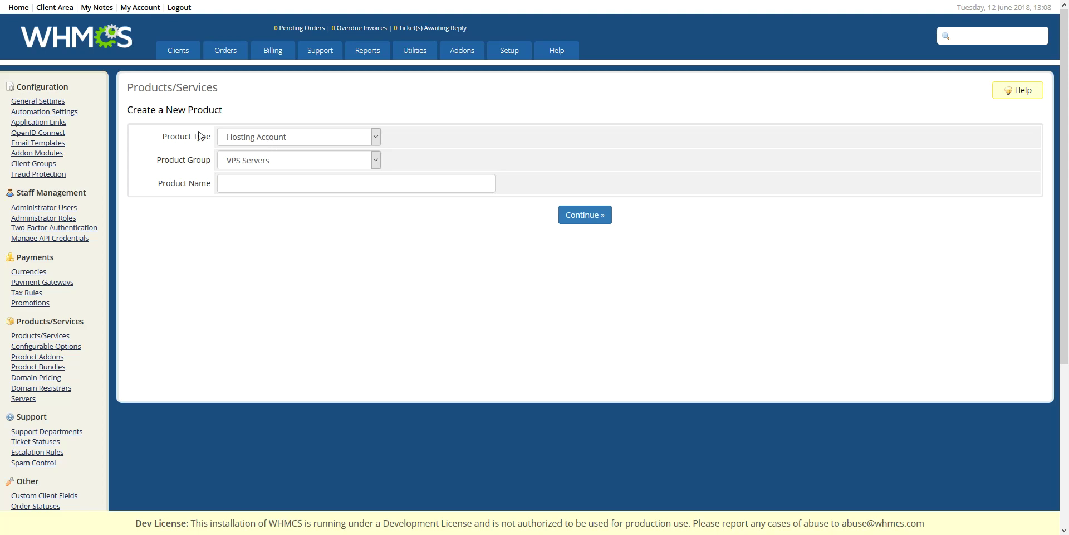
left_click(354, 136)
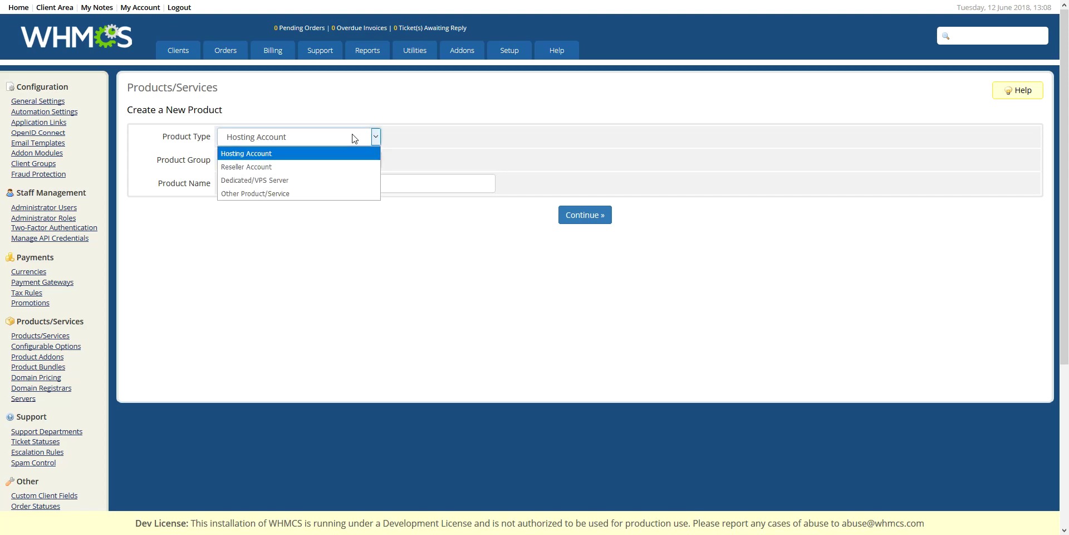
left_click(340, 180)
left_click(282, 185)
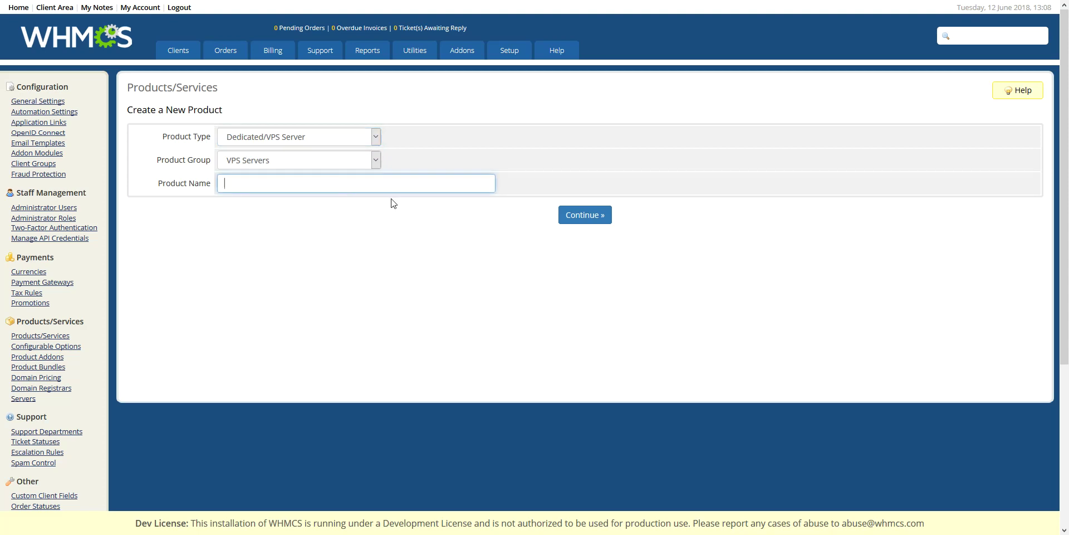
type("Br")
left_click(394, 203)
left_click(566, 216)
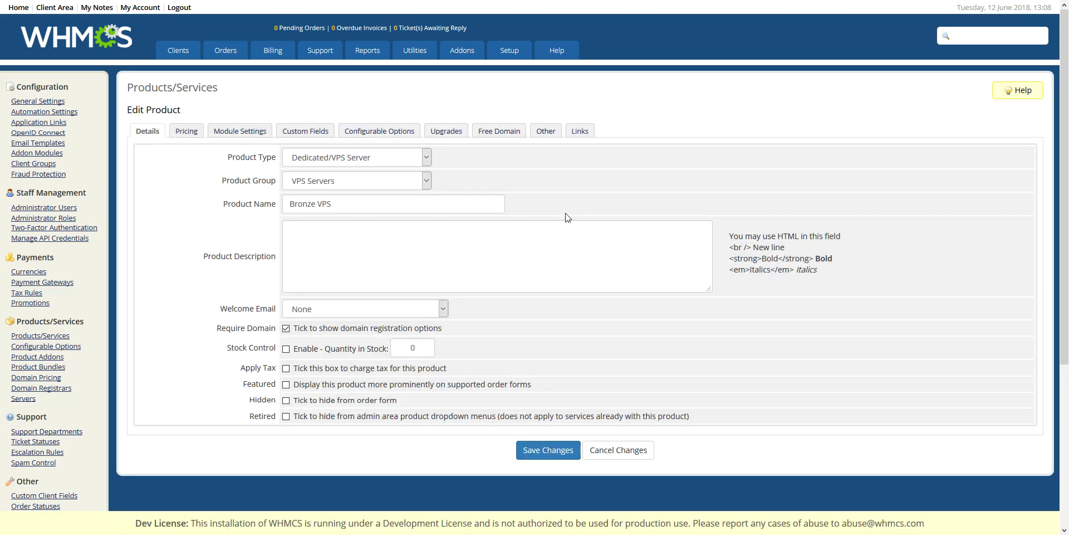
Step: Save the product with a 1 CPU Core, 1GB Ram, 25GB SSD, UK Data centre, Static IP description, Dedicated/VPS welcome email, no required domain and tax applied
left_click(396, 246)
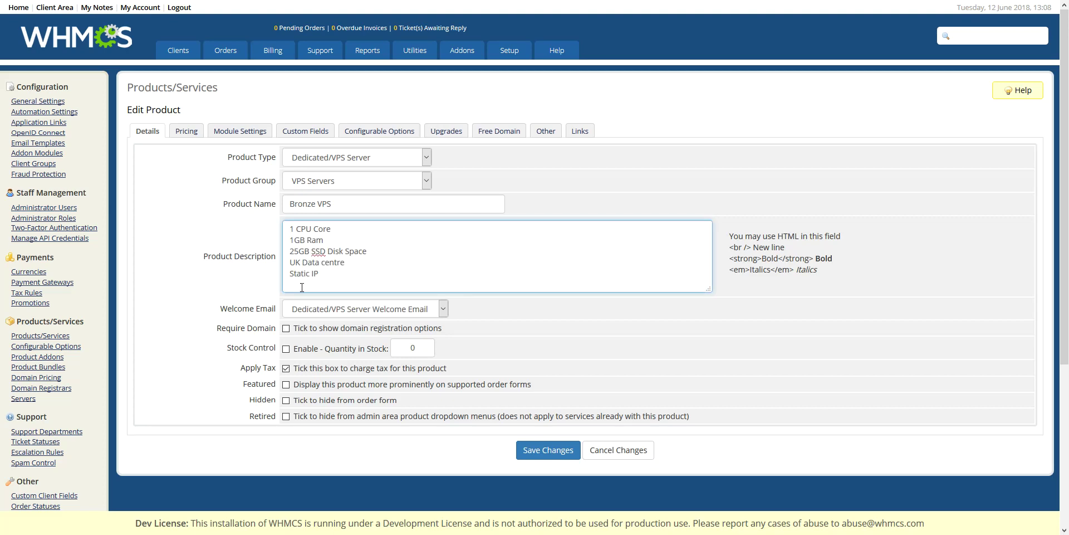
left_click(440, 310)
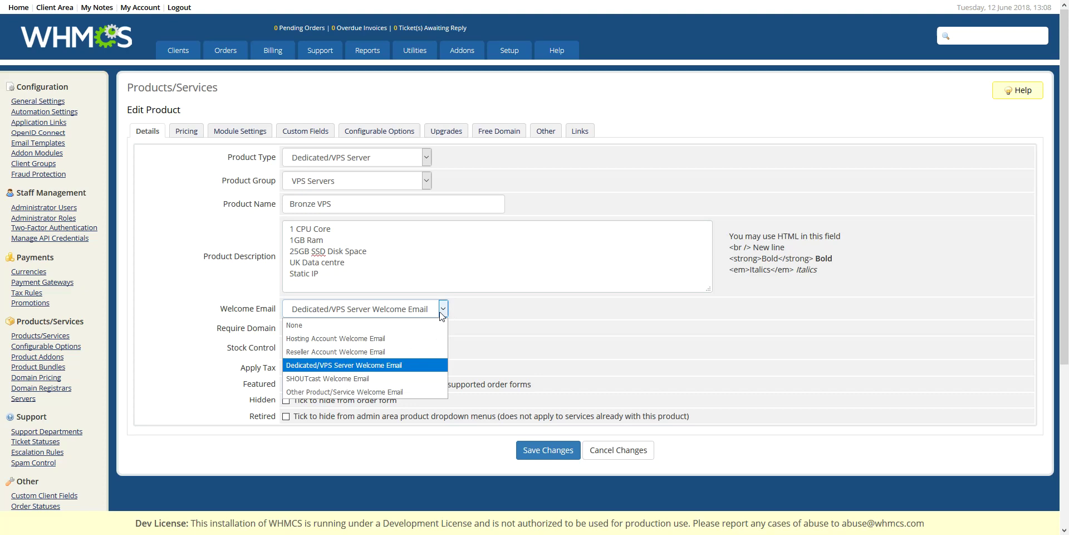
left_click(442, 316)
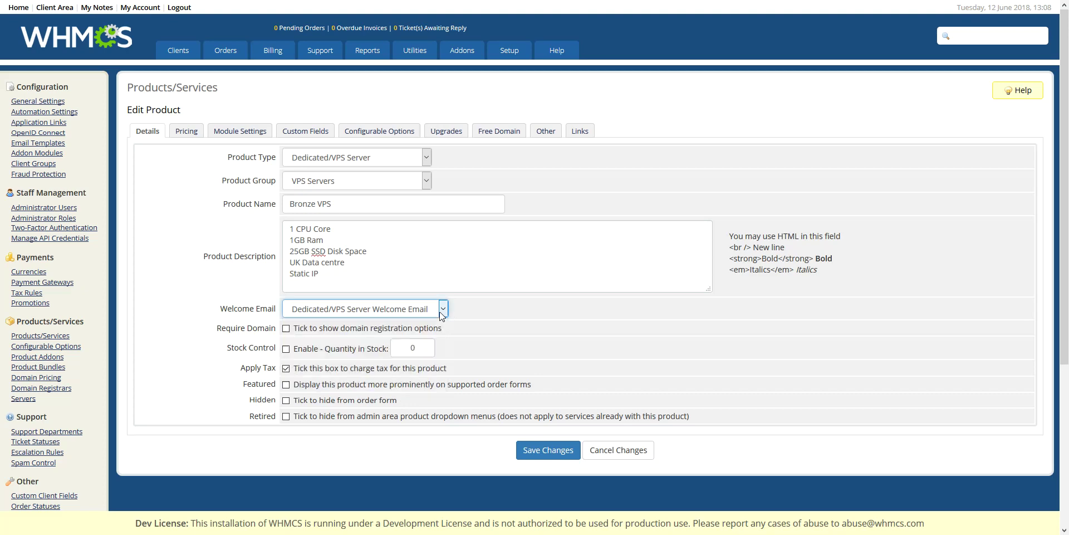
left_click_drag(230, 328, 272, 328)
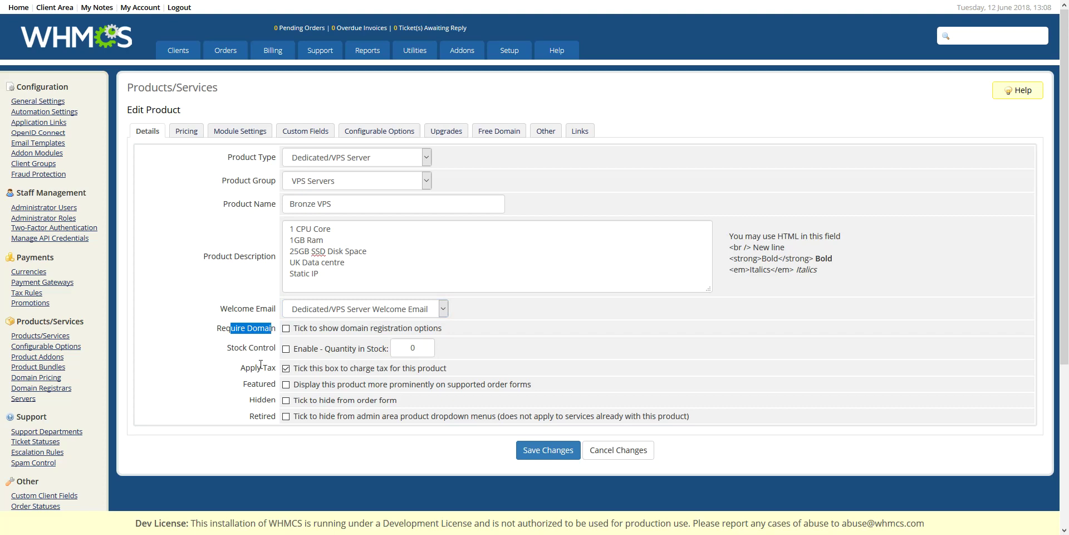
left_click_drag(250, 367, 272, 368)
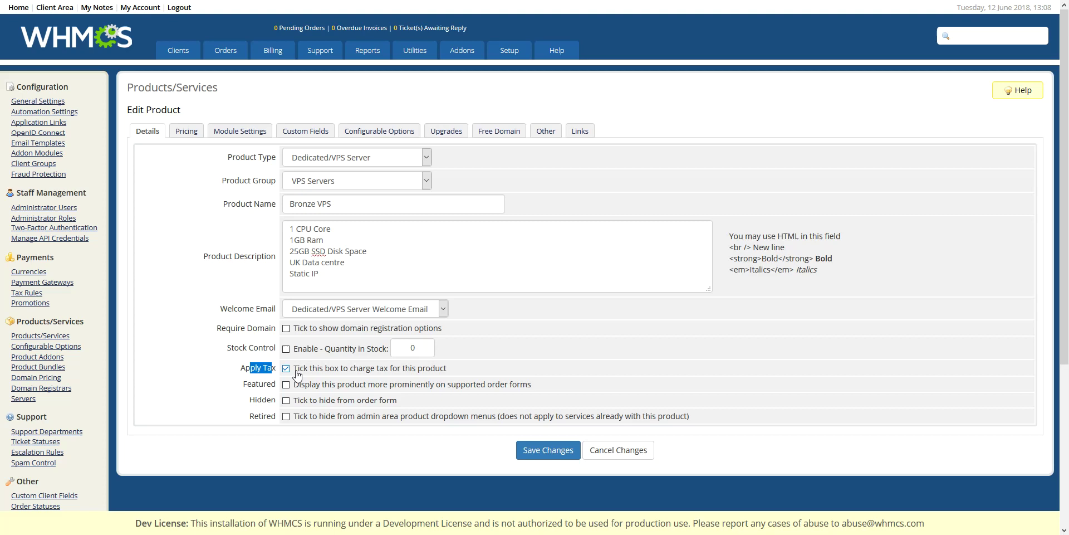
left_click(551, 452)
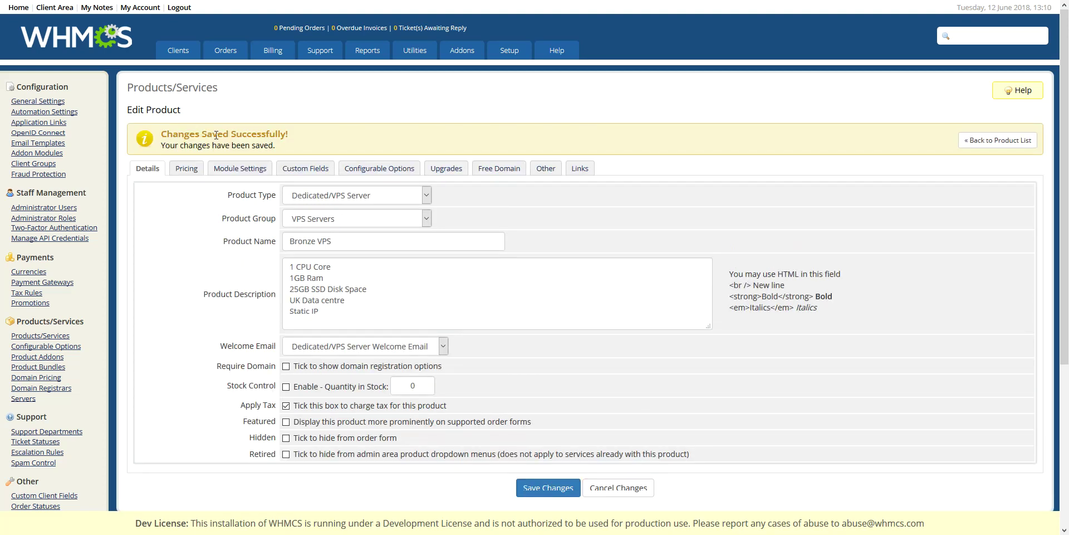
Step: Make Bronze VPS a recurring product with a monthly price of 20.00 GBP and save the pricing
left_click(187, 169)
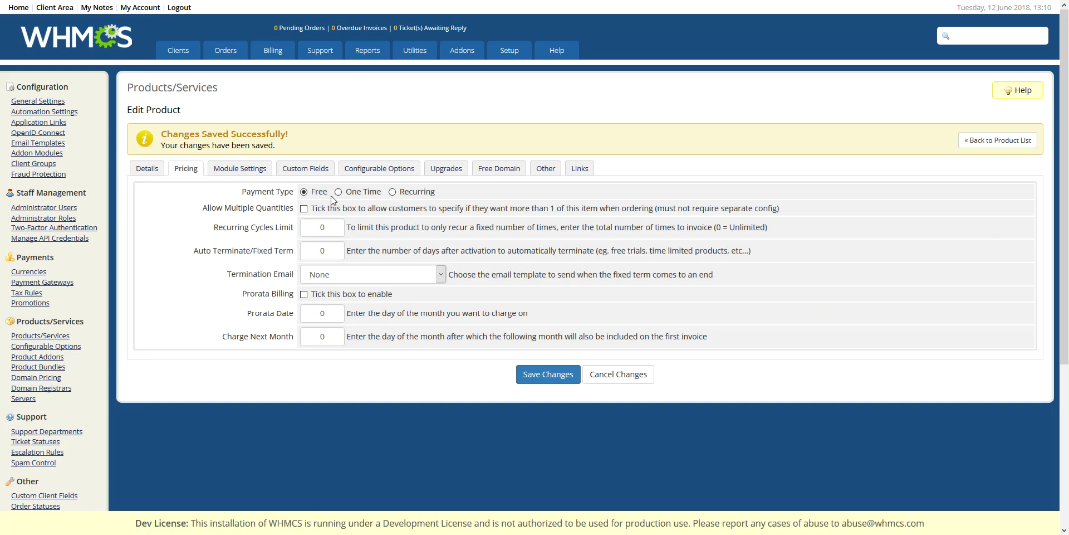
left_click(396, 194)
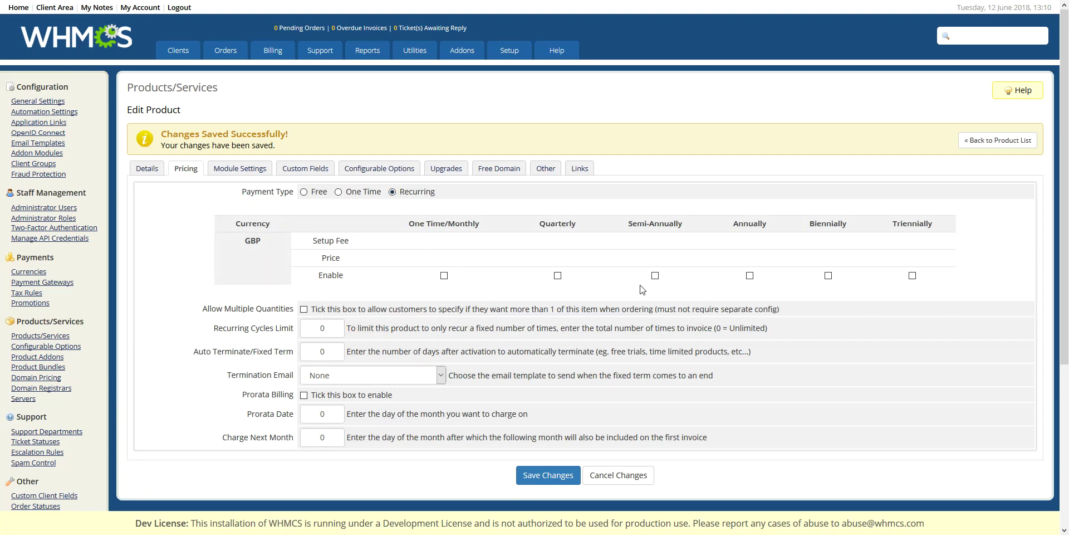
left_click(444, 275)
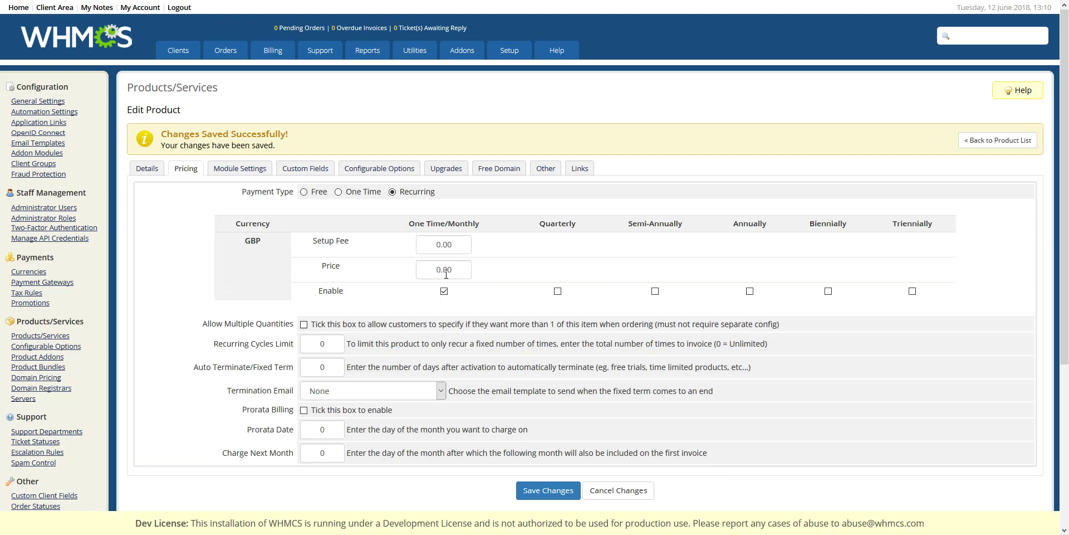
double_click(460, 269)
type("20.00")
left_click(543, 268)
left_click(543, 491)
Step: Assign the CyberHostPro module and the Cloud VPS server group to the product and save
left_click(240, 177)
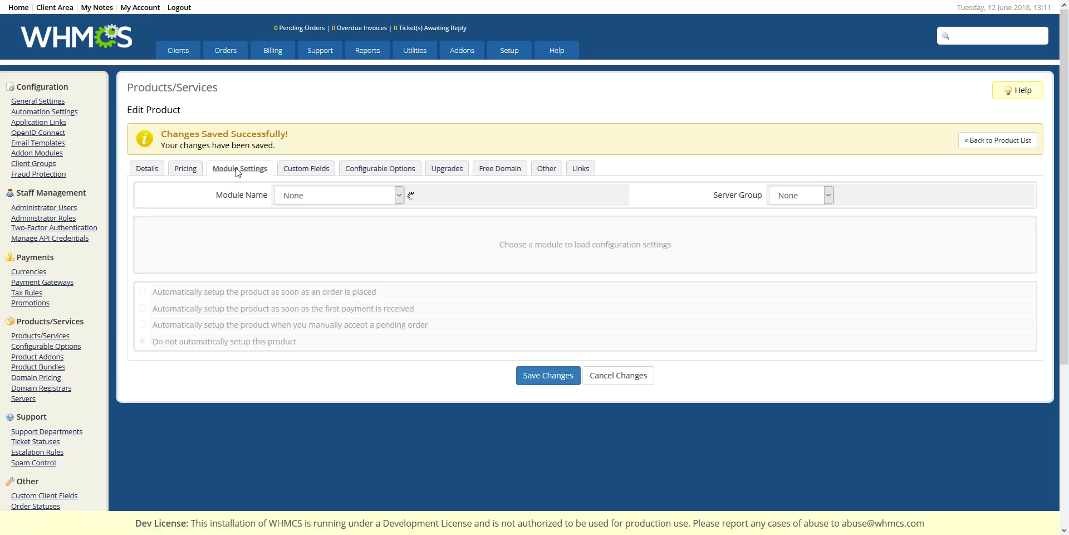
left_click(381, 204)
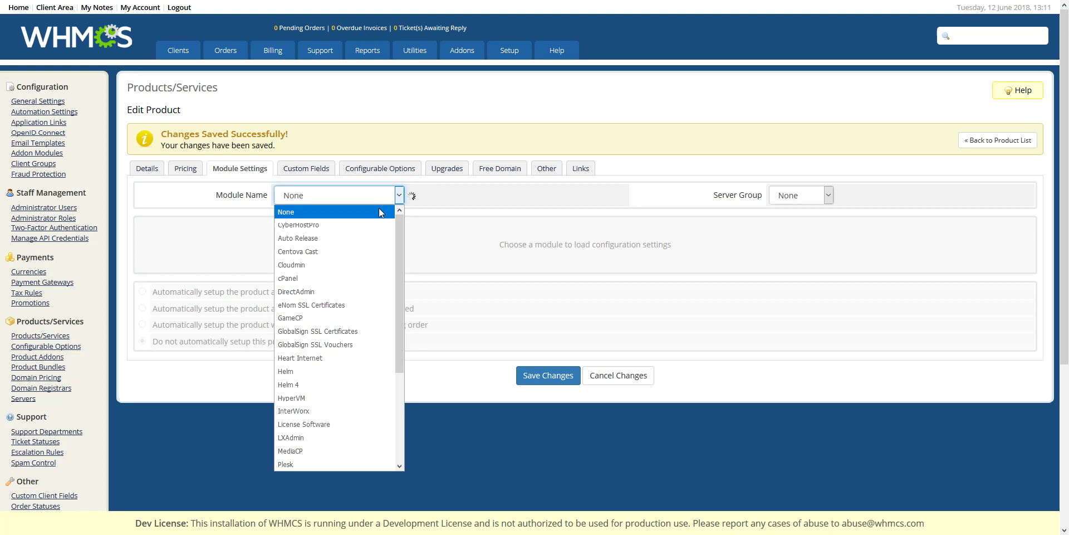
left_click(365, 222)
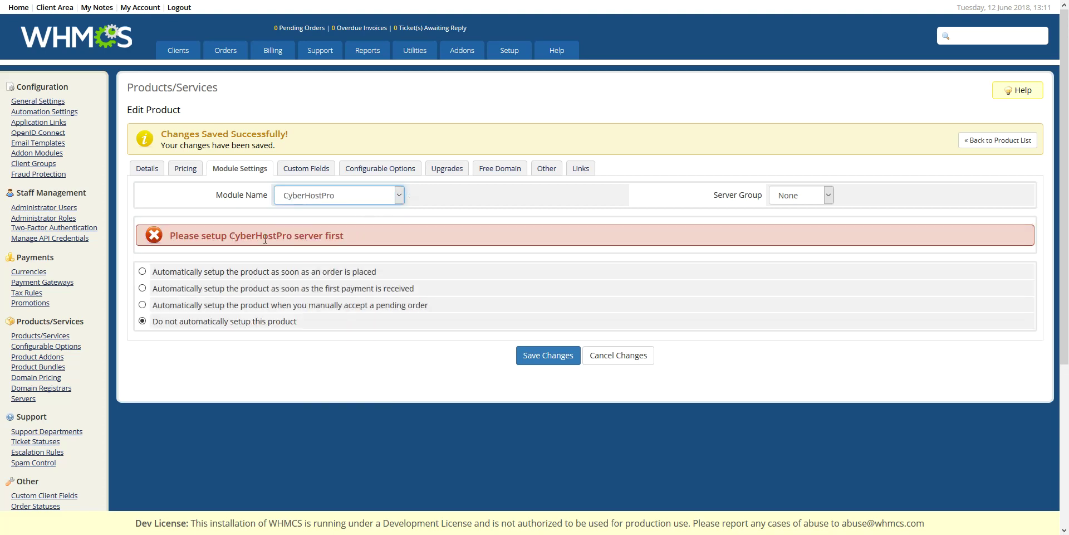
left_click(814, 196)
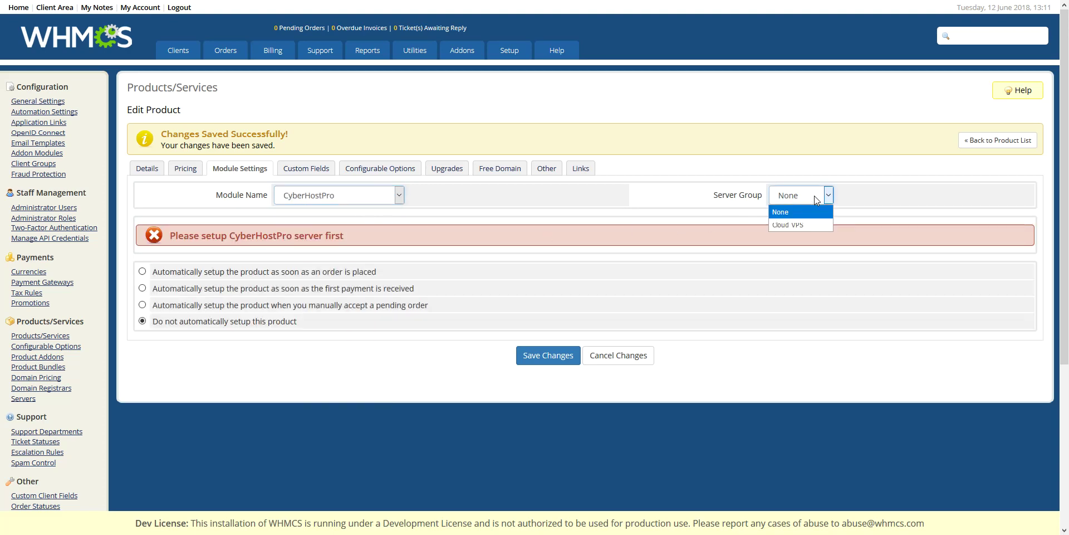
left_click(802, 225)
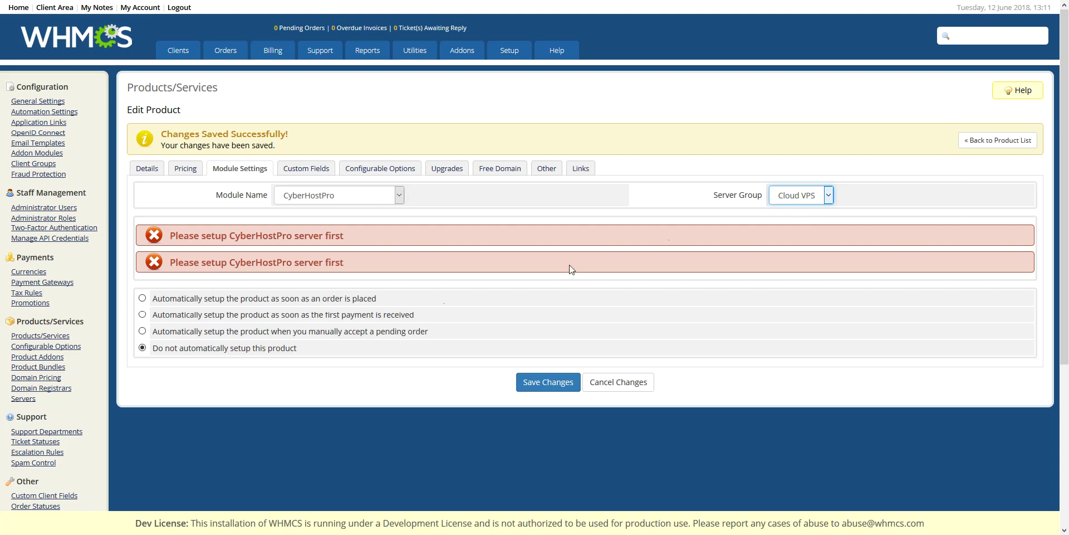
left_click(554, 386)
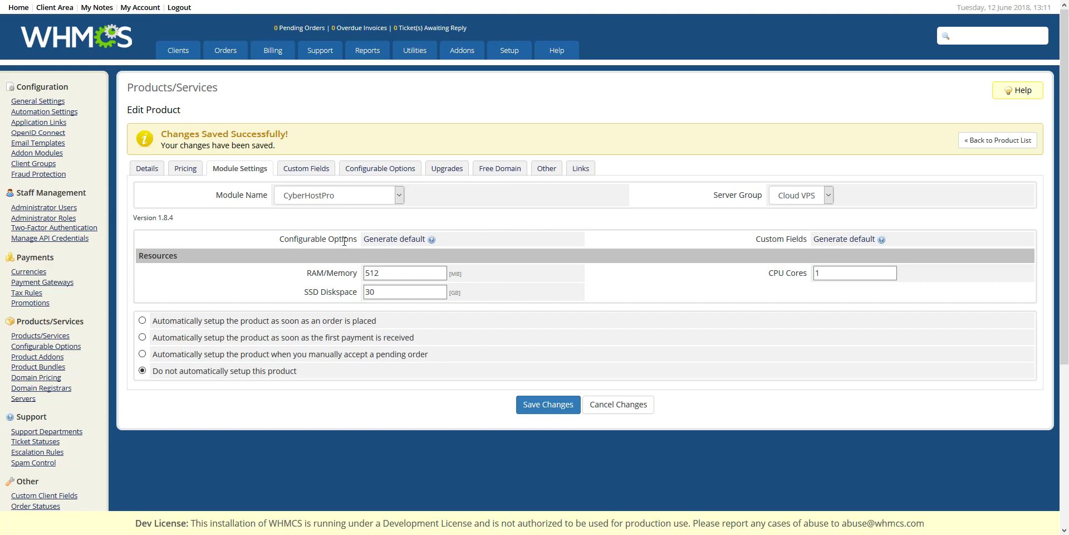
Step: Generate the CyberHostPro module's default configurable options and default custom fields for the product
left_click(397, 239)
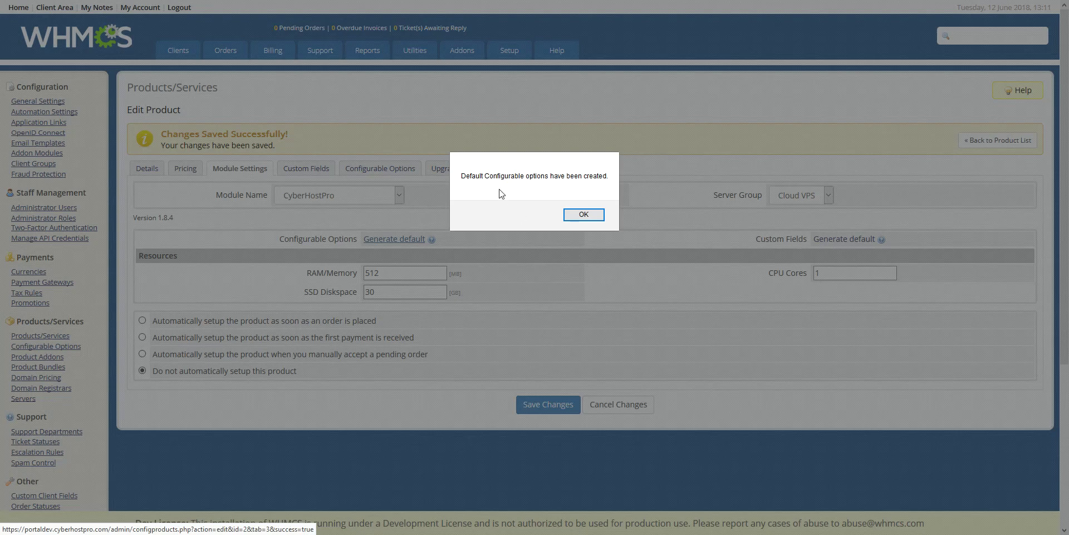
left_click(583, 215)
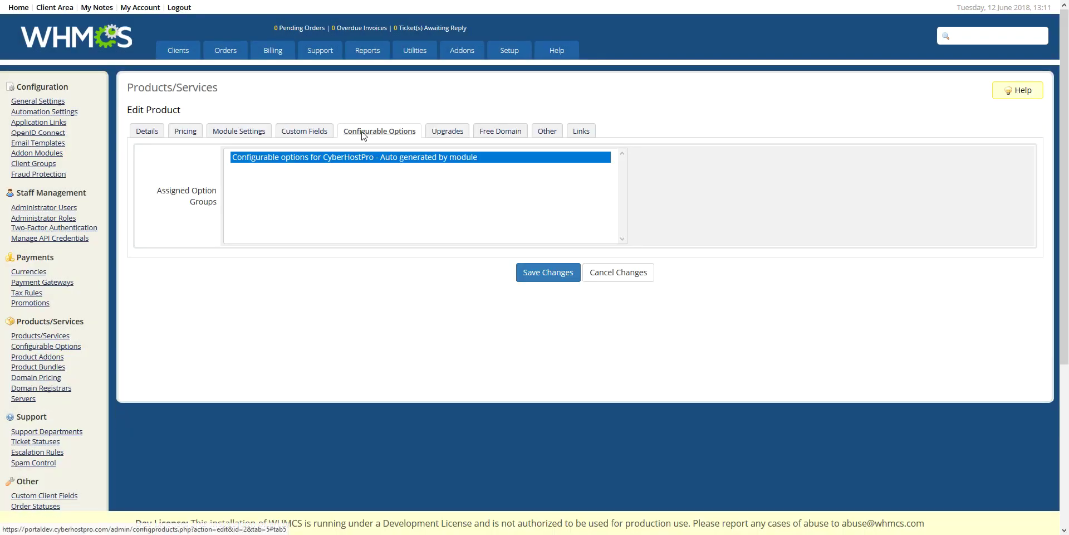
left_click(243, 133)
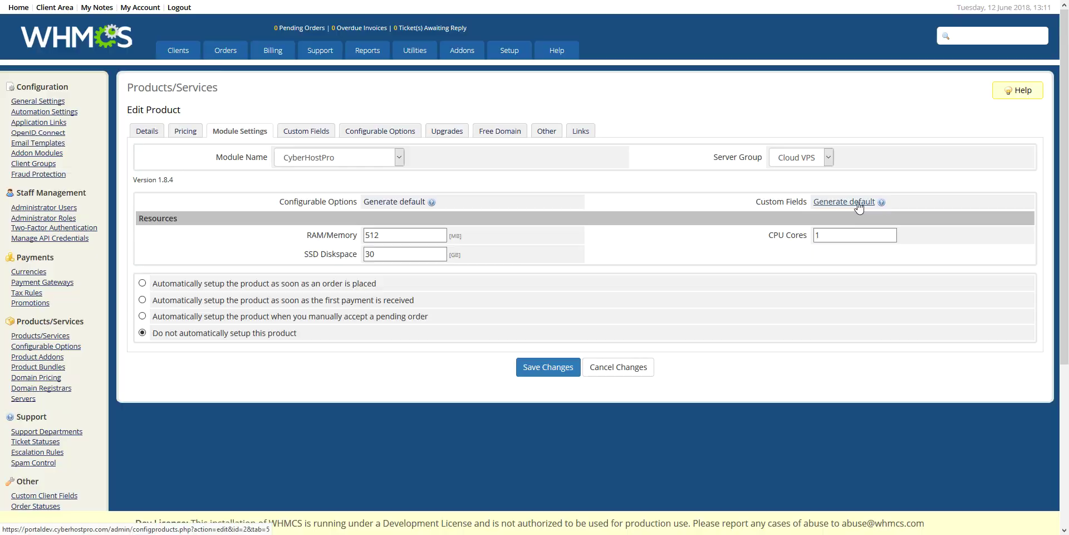
left_click(858, 205)
left_click(583, 217)
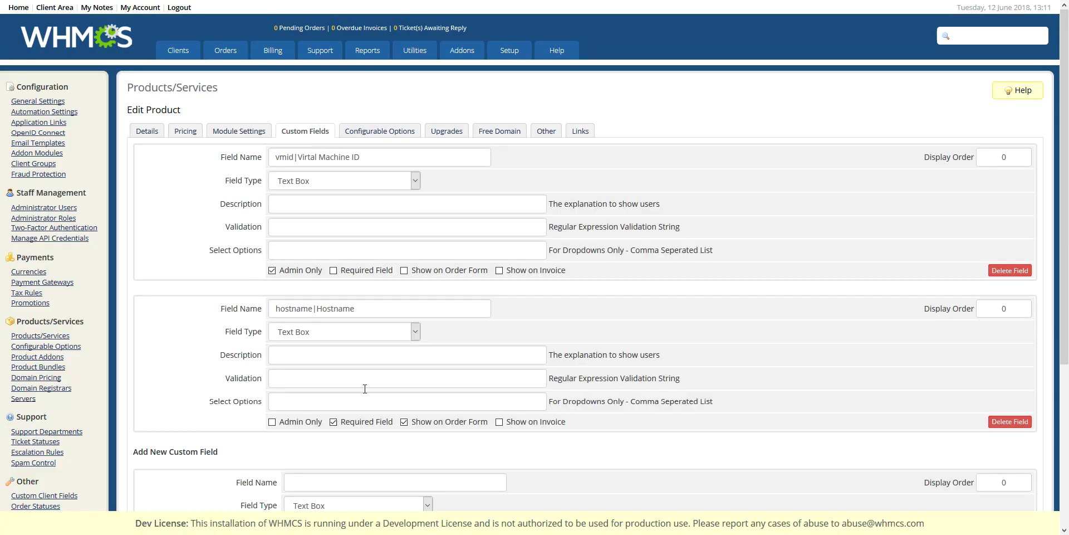
left_click(239, 134)
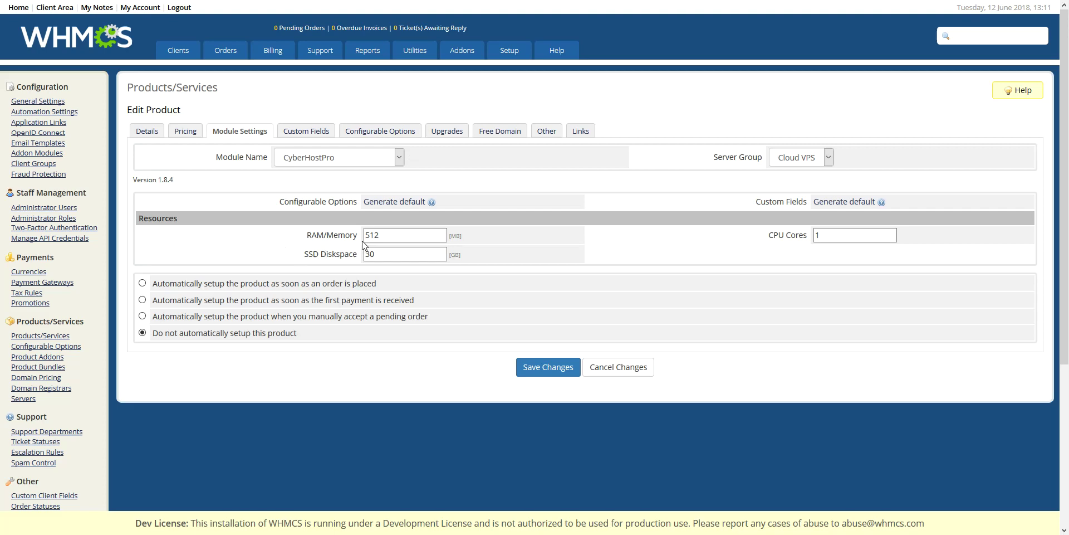
Step: Set the module resources to 1024 MB RAM and 25 GB SSD, with automatic setup on first payment, and save
left_click(821, 235)
key("shift+Tab")
type("1024")
left_click(626, 250)
left_click(310, 255)
type("25")
left_click(778, 272)
left_click(397, 304)
left_click(548, 367)
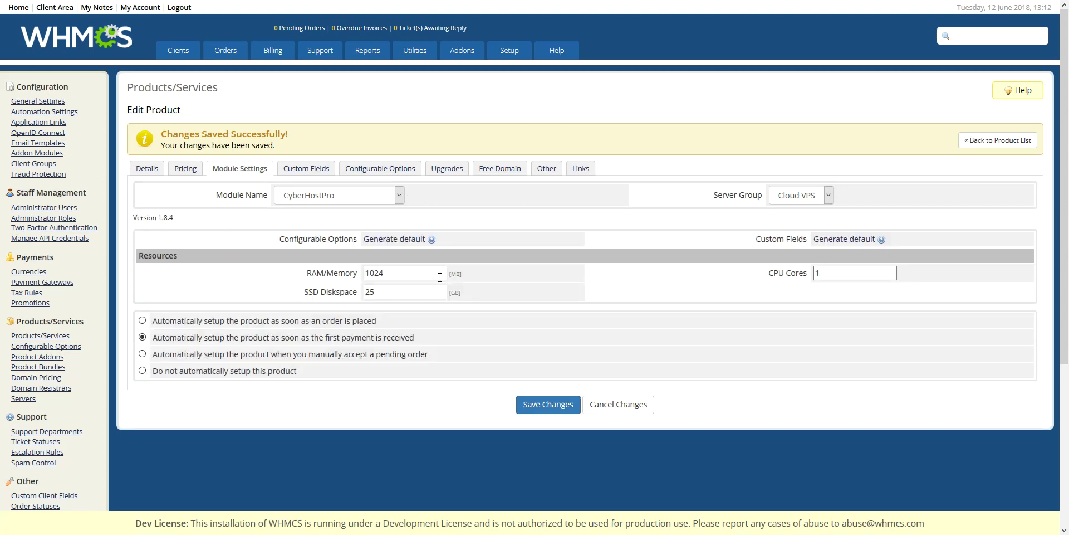
Step: Check the product's custom fields and assigned options, and rename the CyberHostPro configurable option group to Configurable options for VPS
left_click(306, 166)
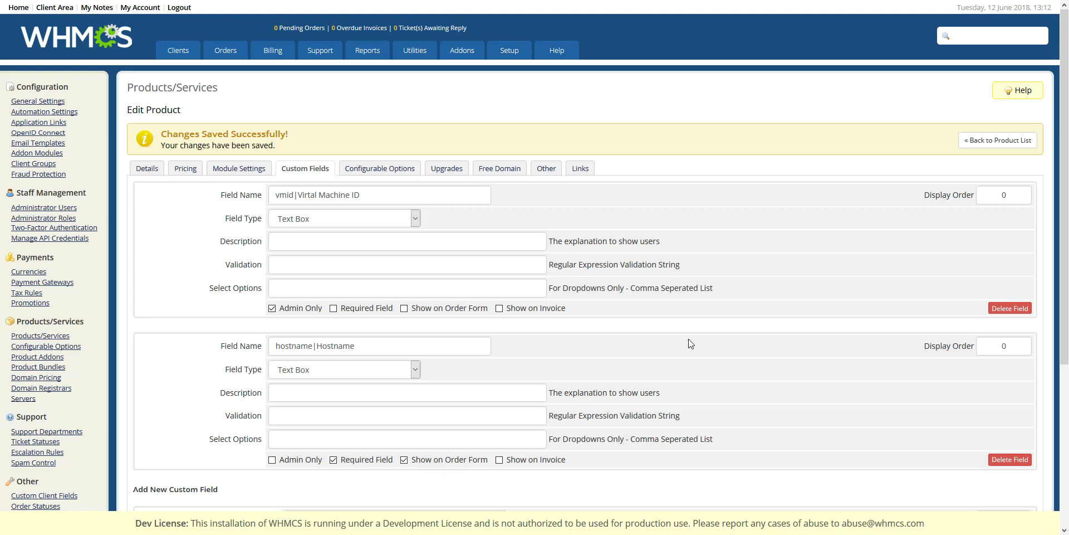
mouse_move(502, 56)
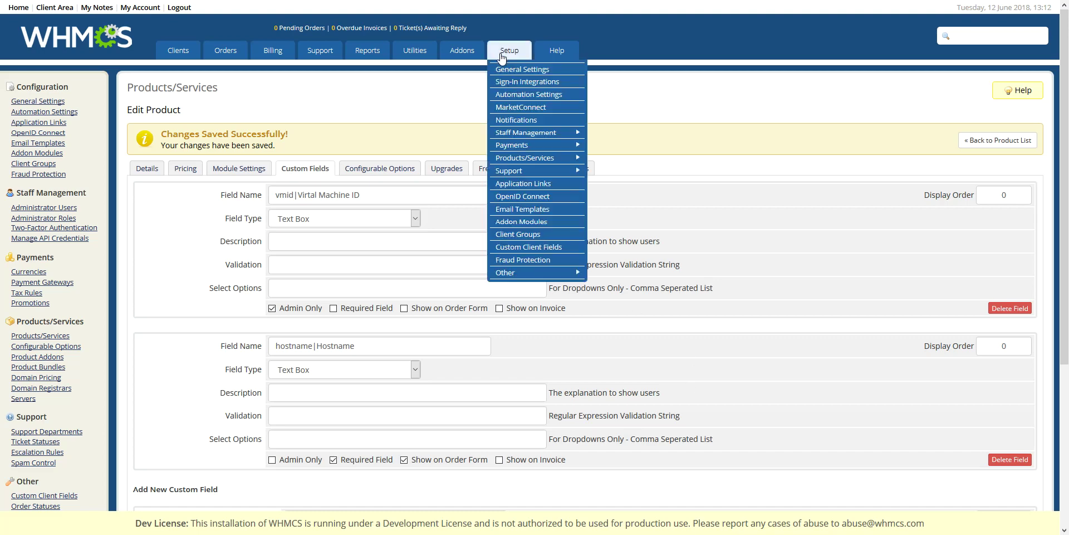
left_click(387, 166)
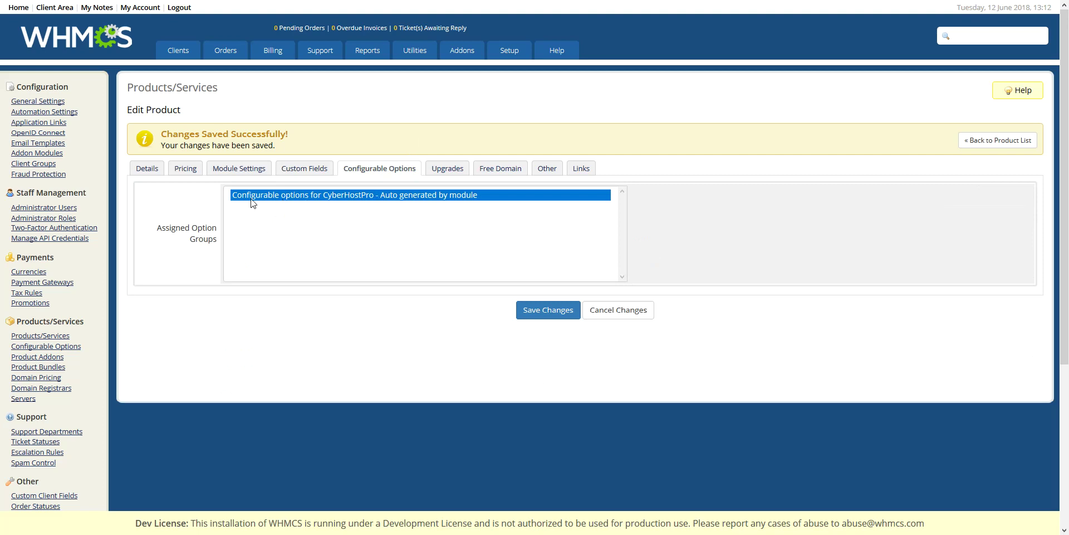
mouse_move(501, 56)
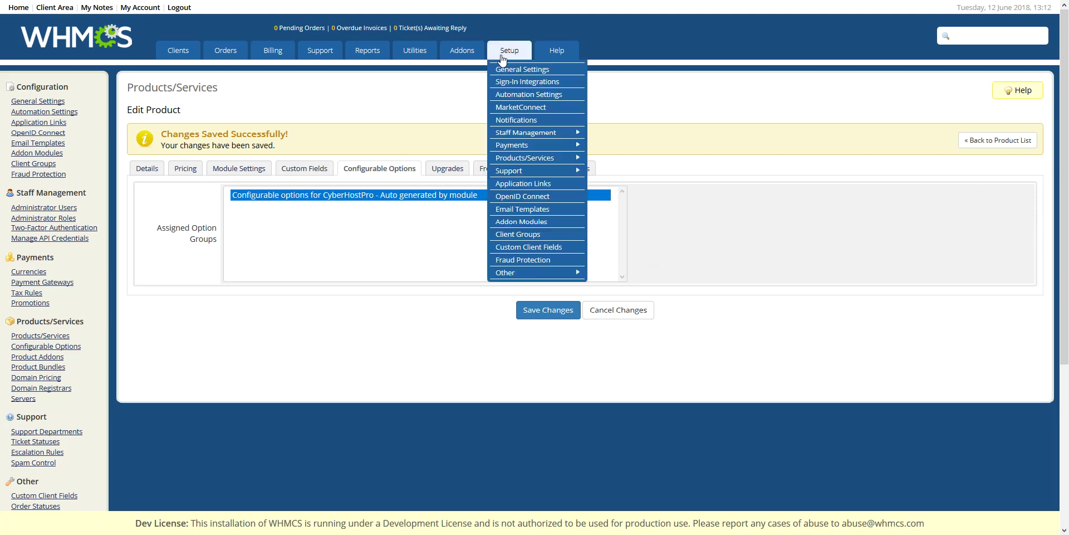
mouse_move(557, 158)
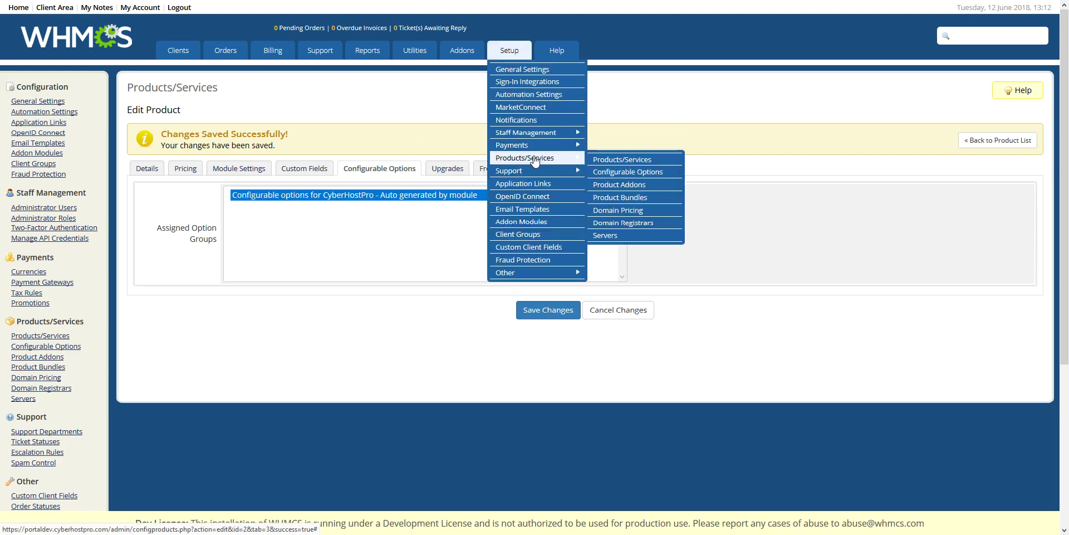
left_click(666, 173)
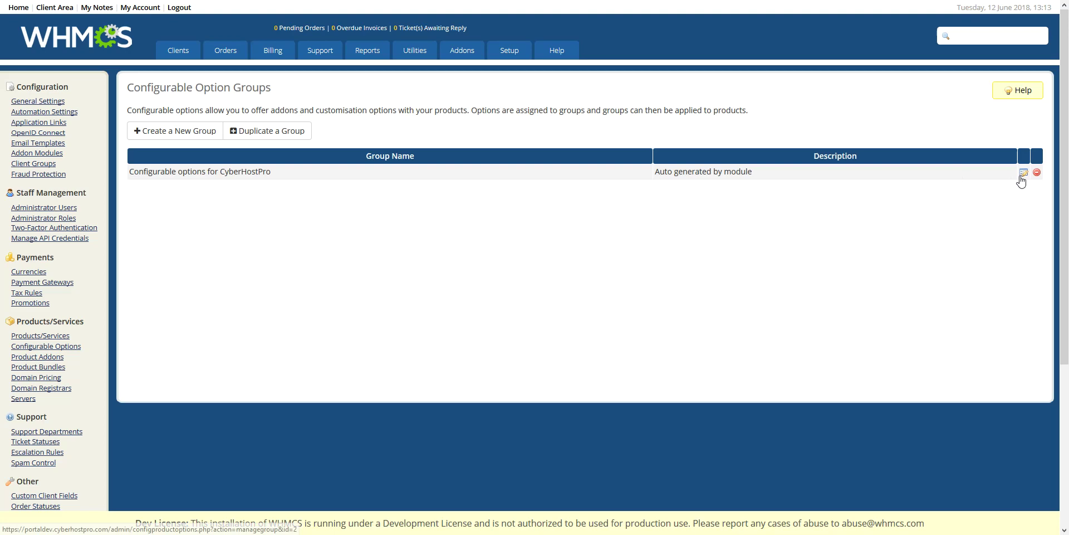
left_click(1023, 174)
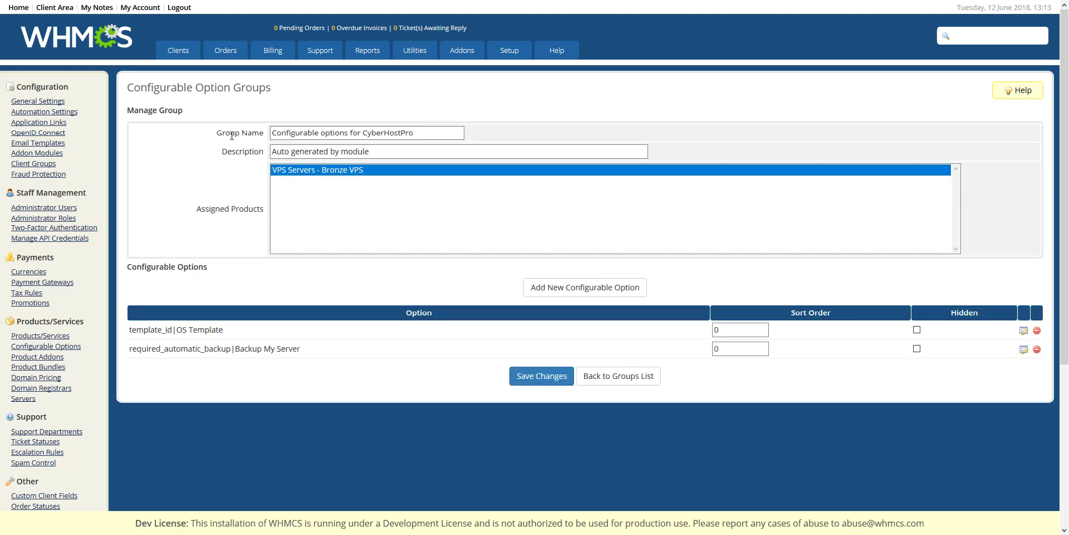
triple_click(443, 133)
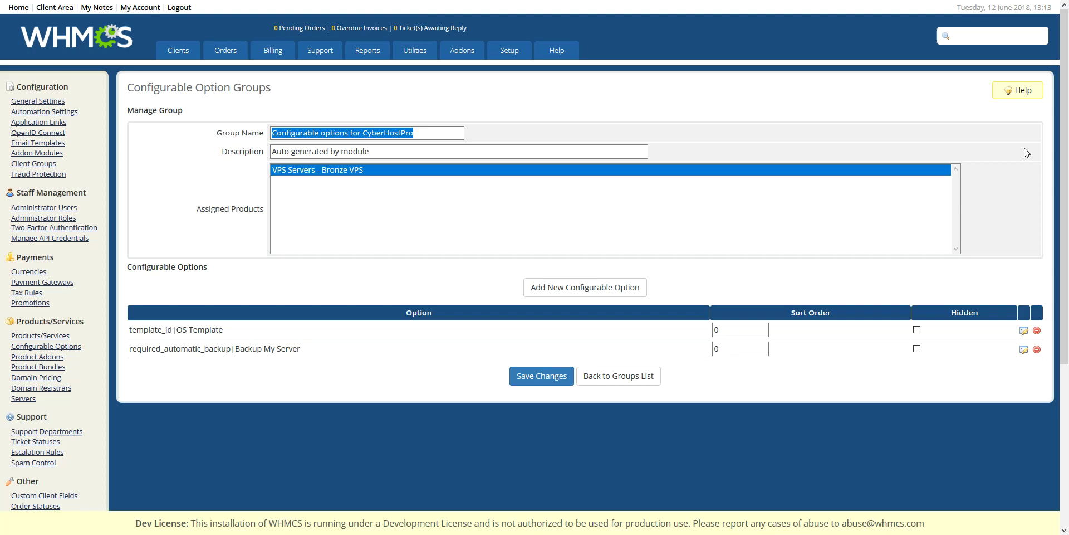
key("BackSpace")
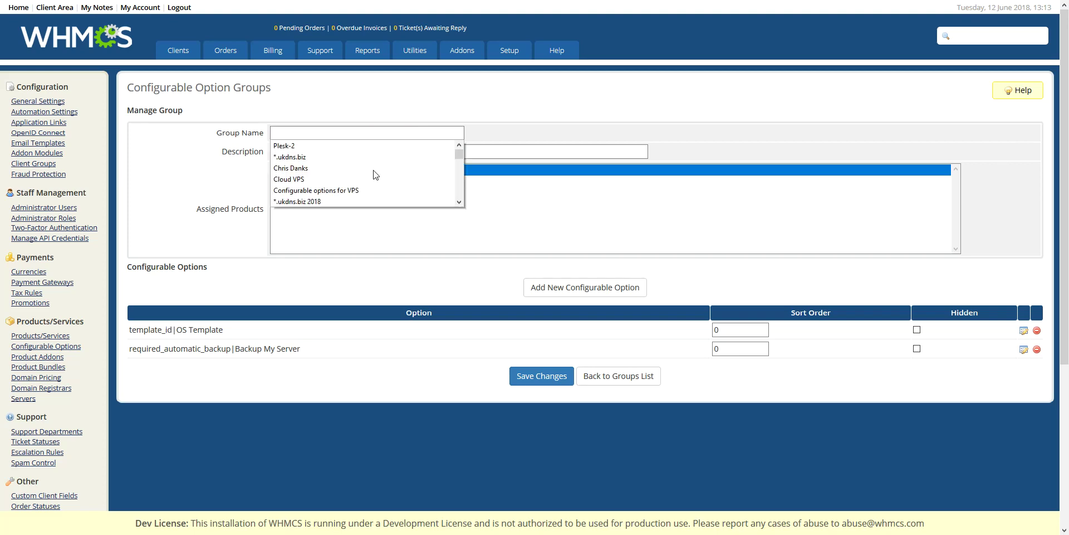
left_click(357, 190)
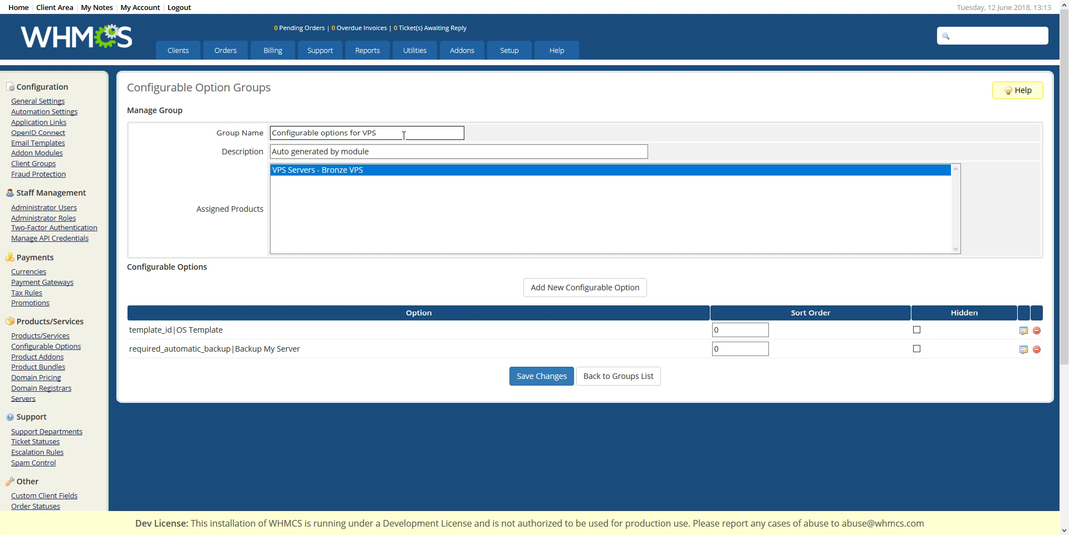
Step: Set the option group's description to "configure your new VPS" and save the group
left_click_drag(411, 150, 199, 149)
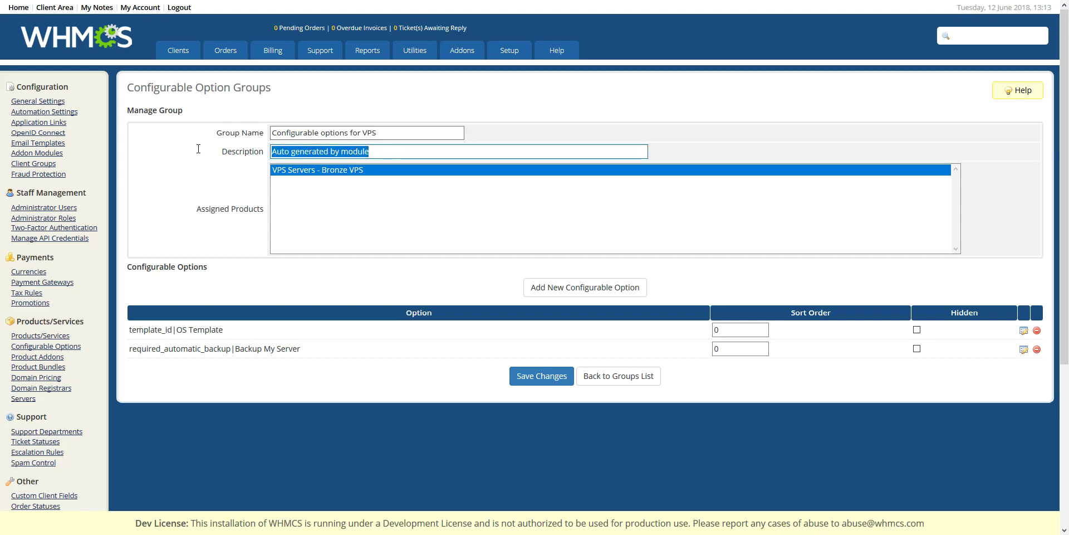
type("con")
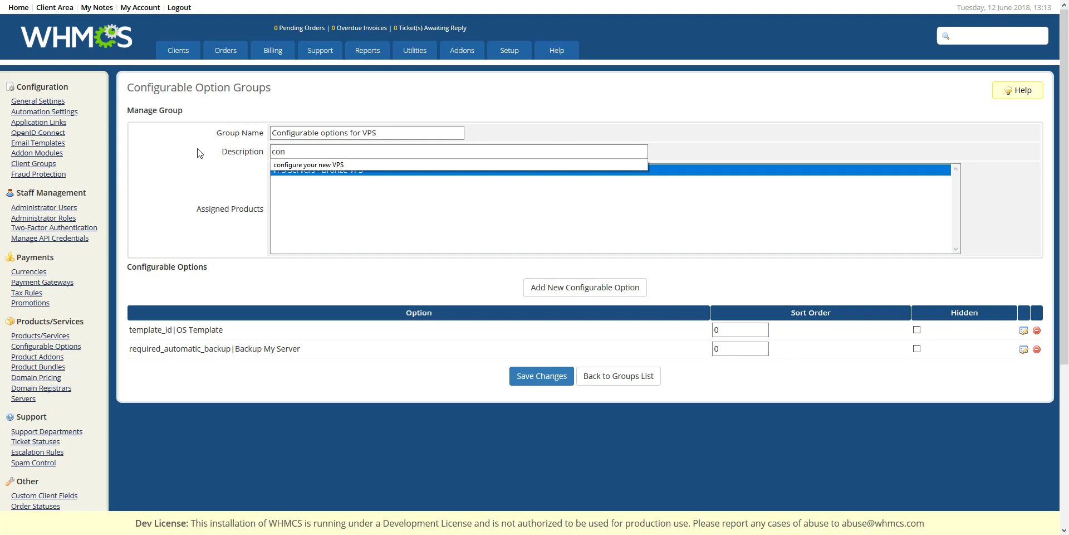
key("Down")
key("Return")
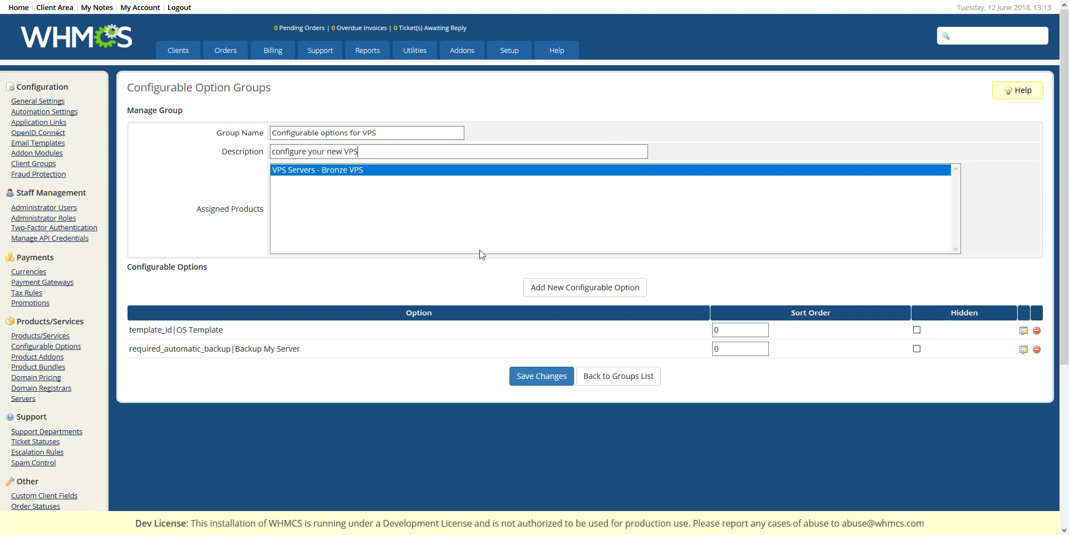
left_click(539, 378)
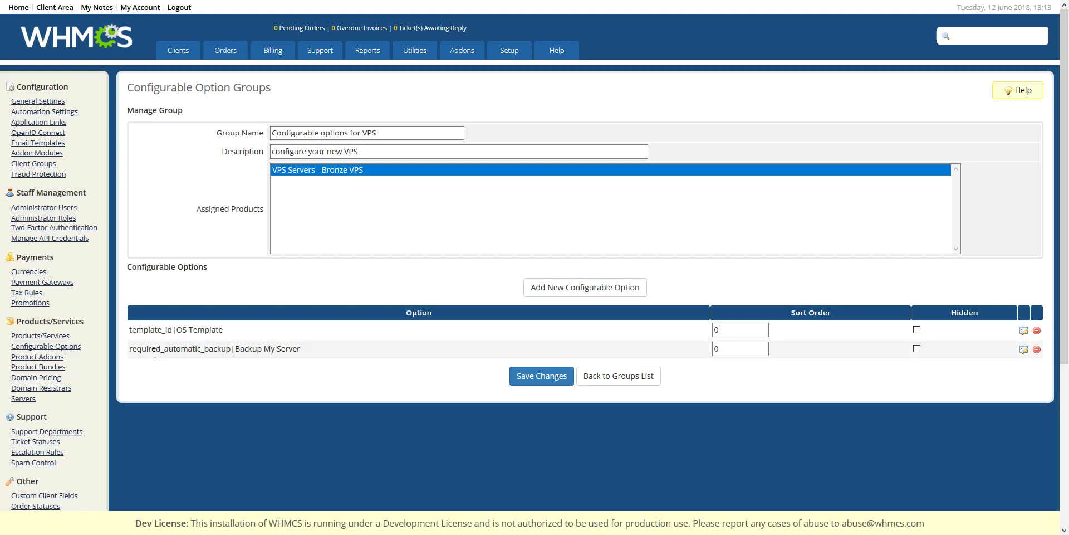
double_click(155, 350)
left_click(167, 388)
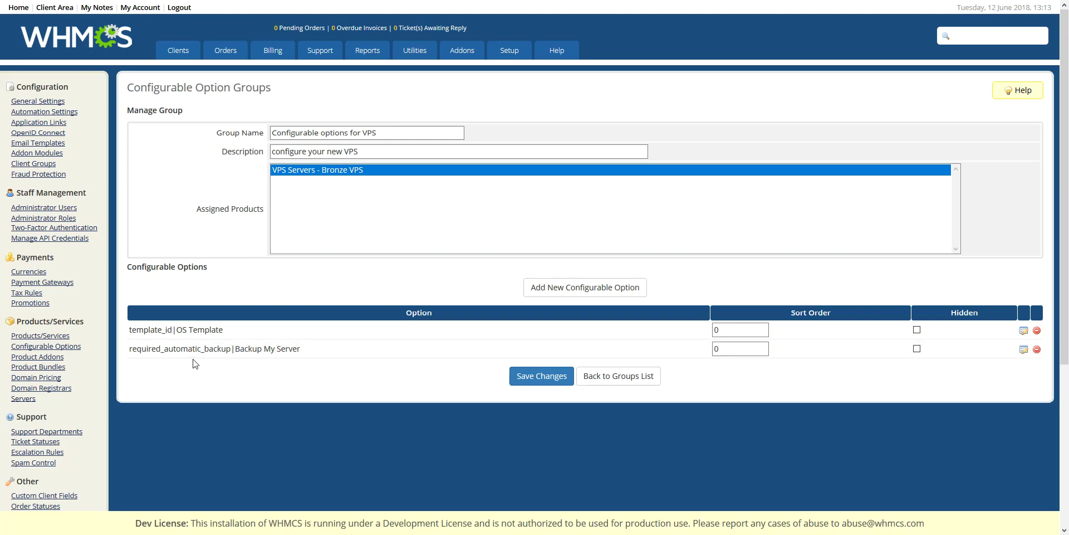
double_click(201, 329)
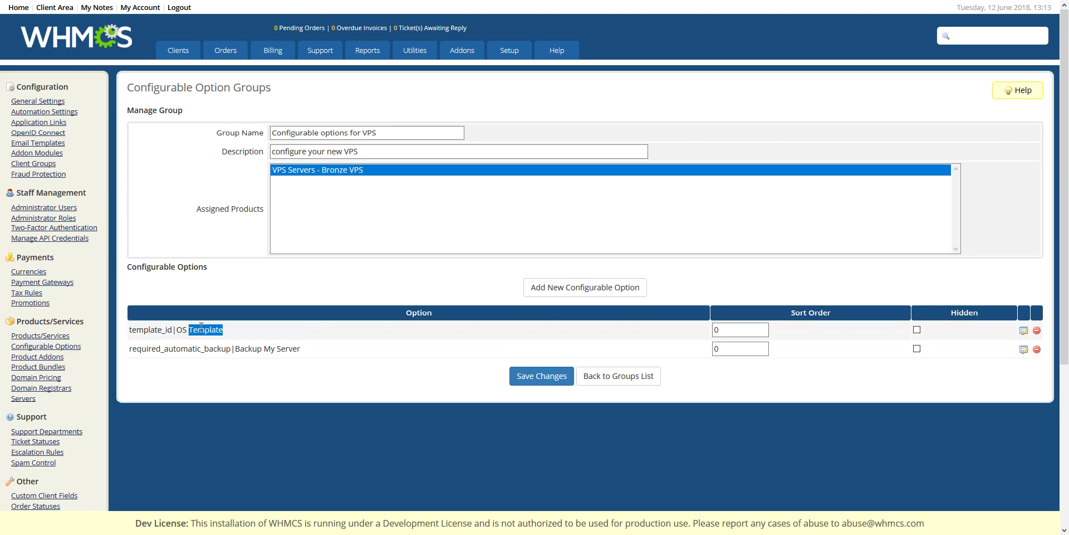
double_click(184, 349)
left_click(254, 353)
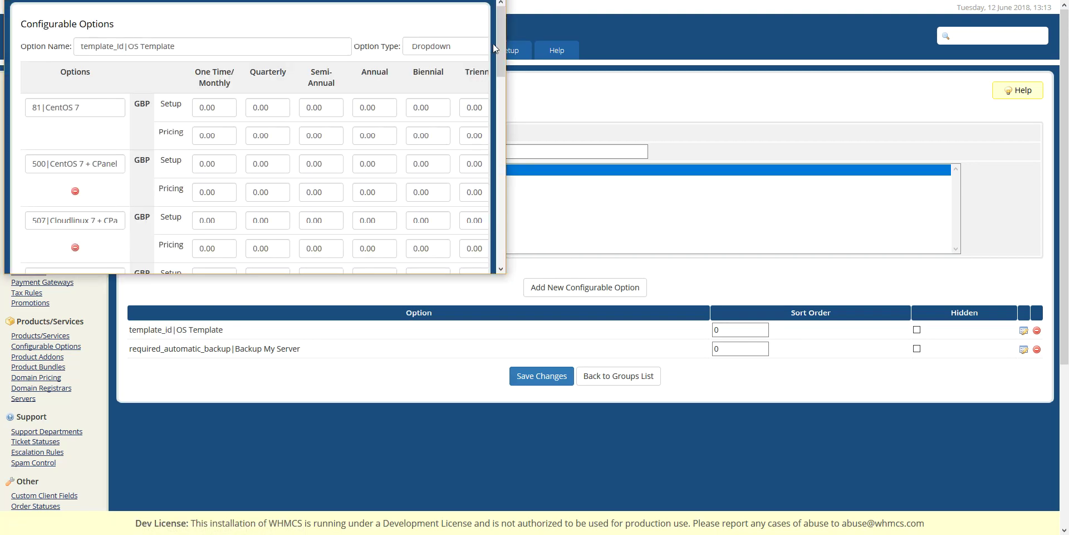
Step: In the OS Template option, set the monthly GBP price to 10.00 for CentOS 7 + CPanel and 15.00 for the Cloudlinux 7 template
left_click_drag(500, 64, 492, 45)
left_click_drag(92, 164, 137, 163)
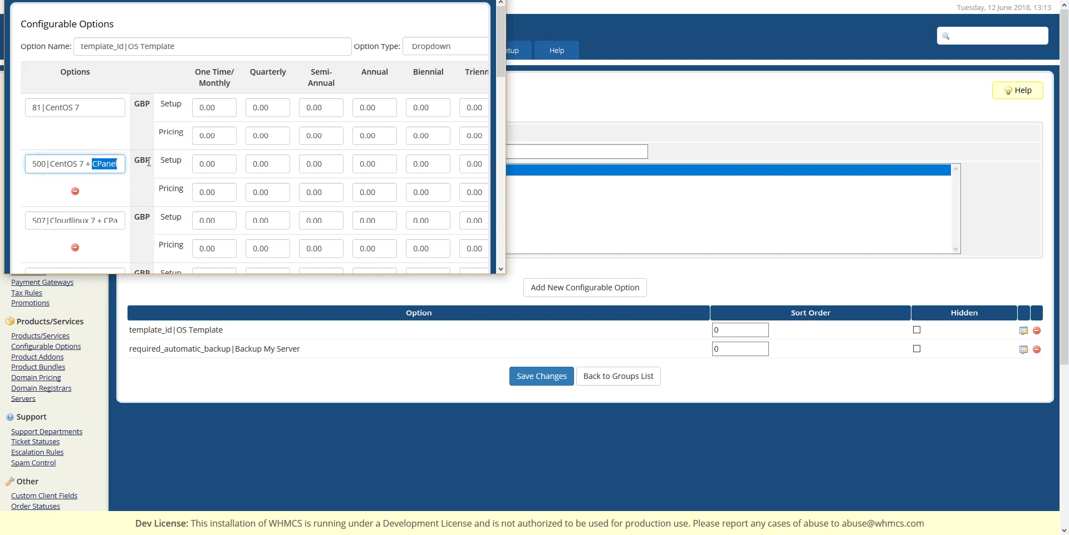
left_click_drag(196, 192, 219, 188)
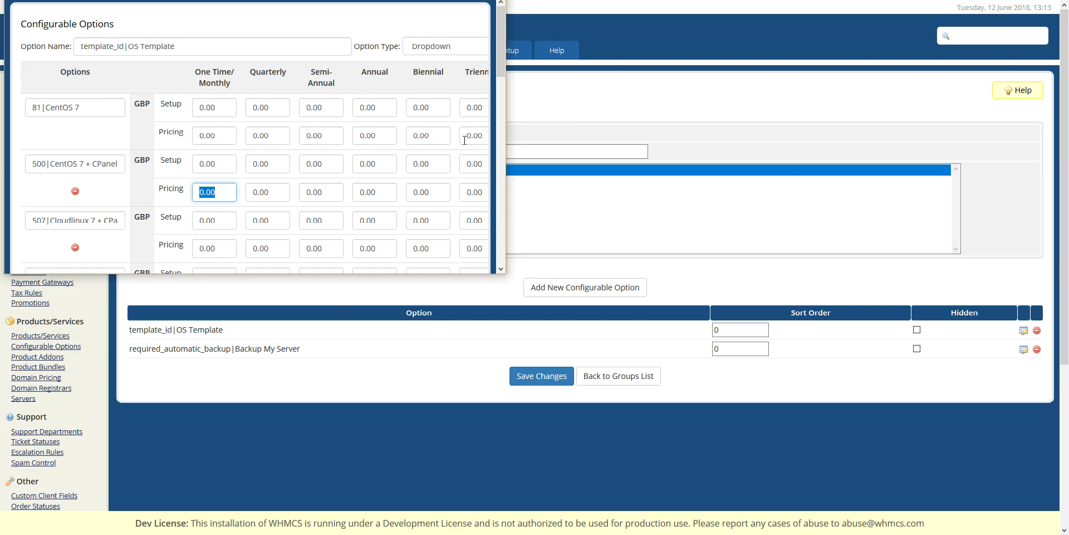
left_click_drag(207, 192, 222, 187)
double_click(222, 188)
type("10.00")
scroll(167, 189, "down", 1)
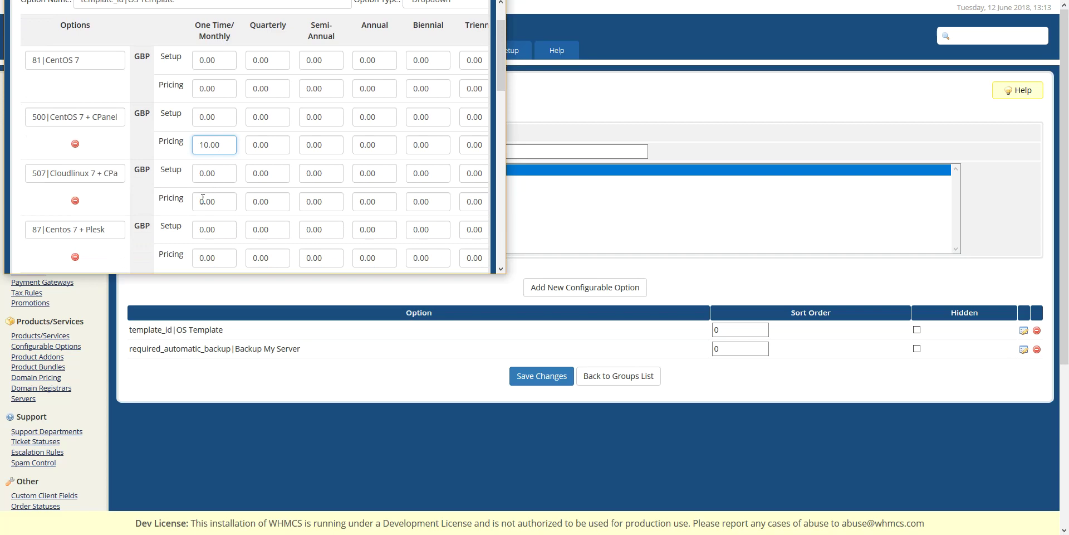
double_click(216, 204)
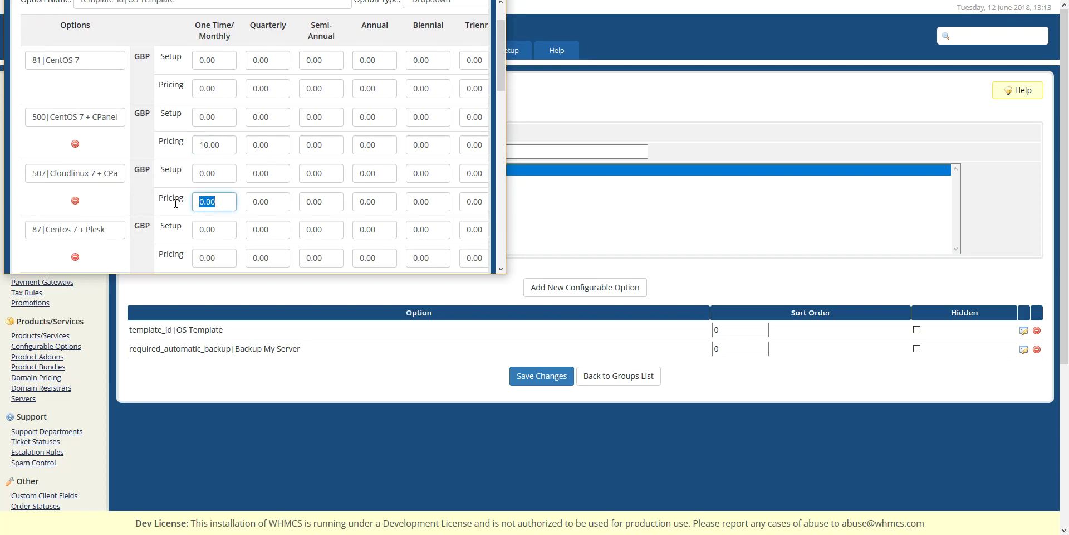
type("15.00")
Step: Set the monthly price to 10.00 for the last two Windows Server templates and the Windows 10 template, and save the OS Template option
left_click_drag(502, 73, 493, 258)
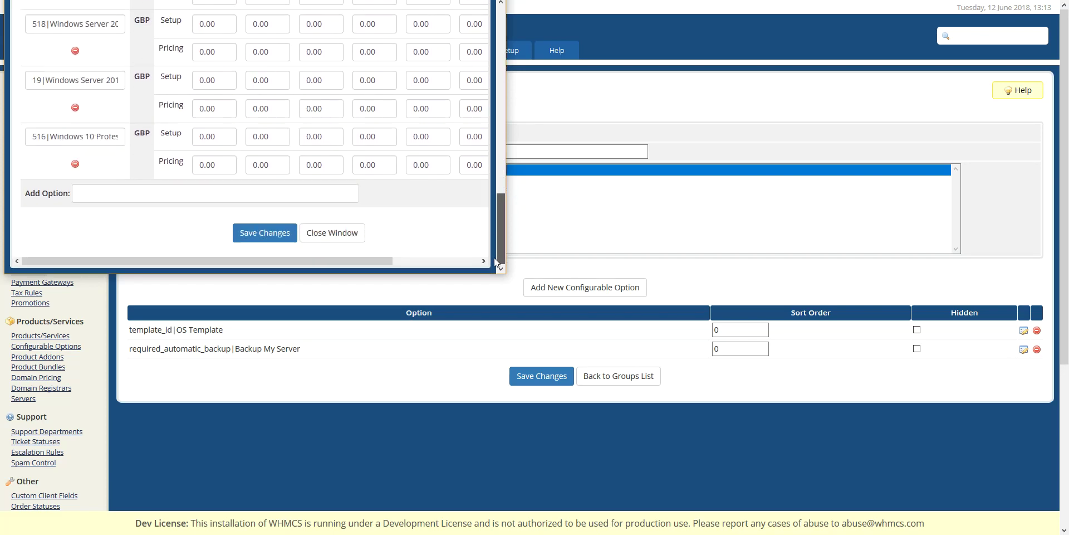
scroll(77, 33, "up", 1)
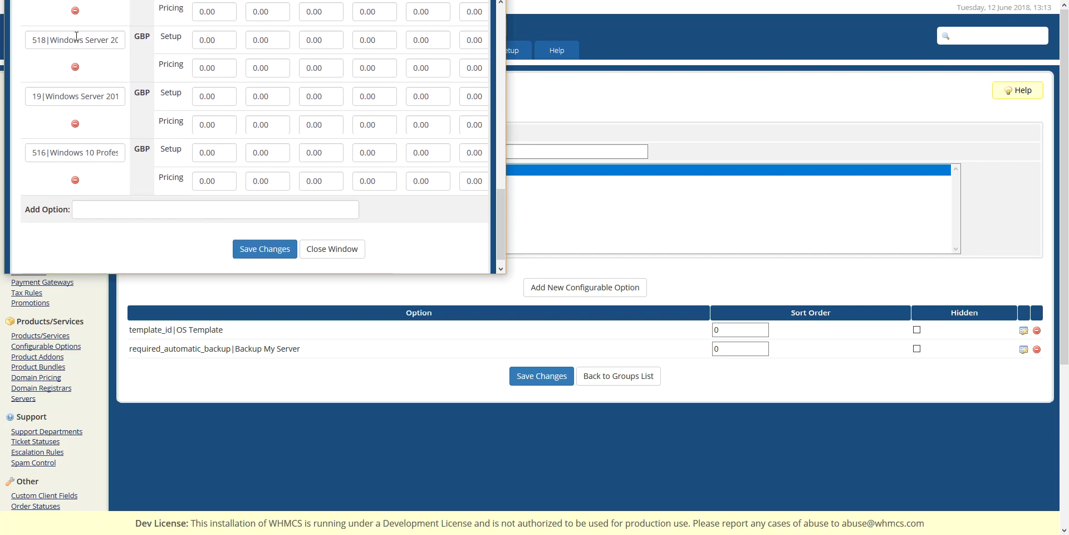
double_click(215, 70)
type("10.00")
double_click(221, 129)
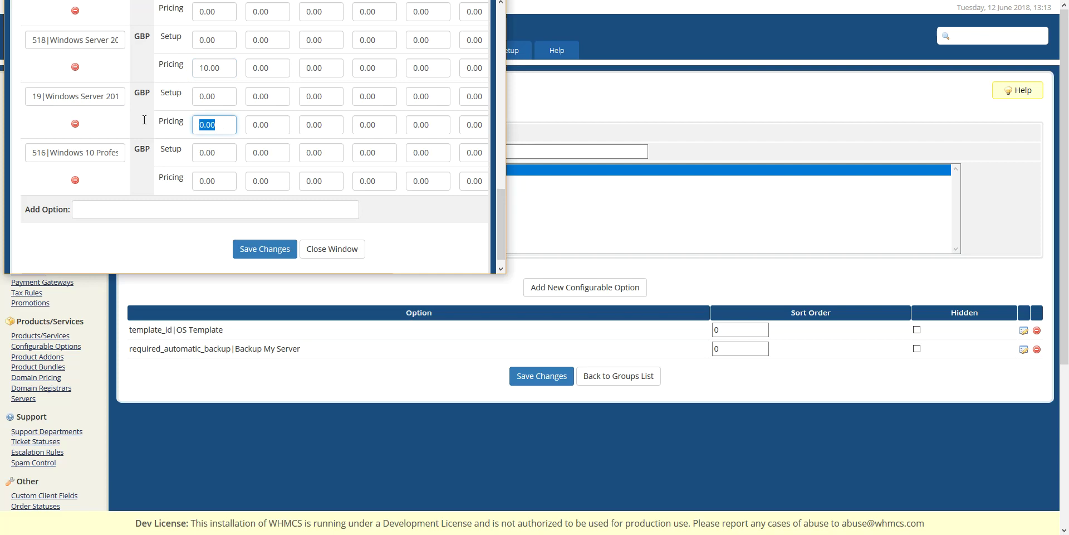
type("10.00")
key("Tab")
type("10.00")
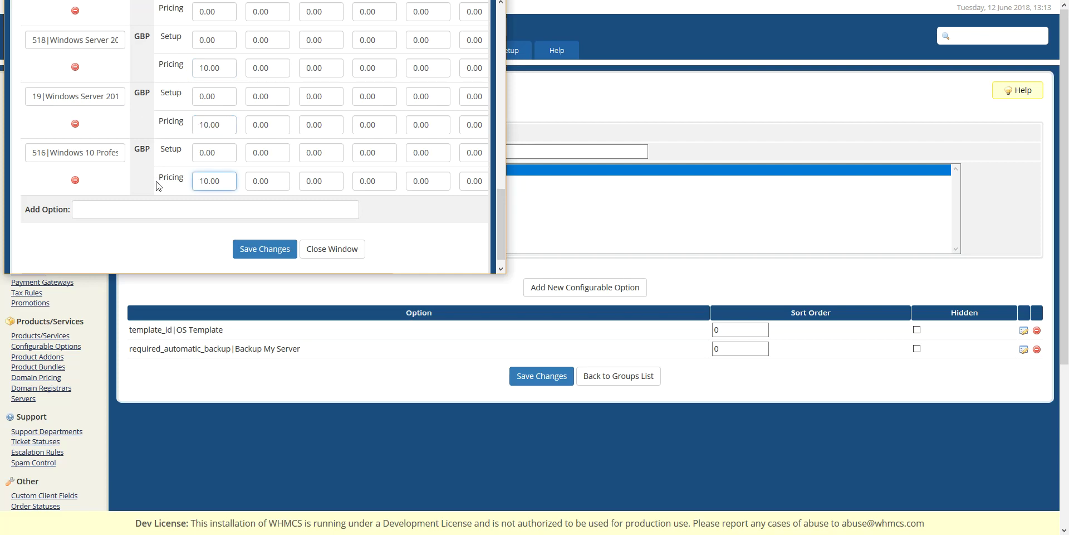
left_click(241, 253)
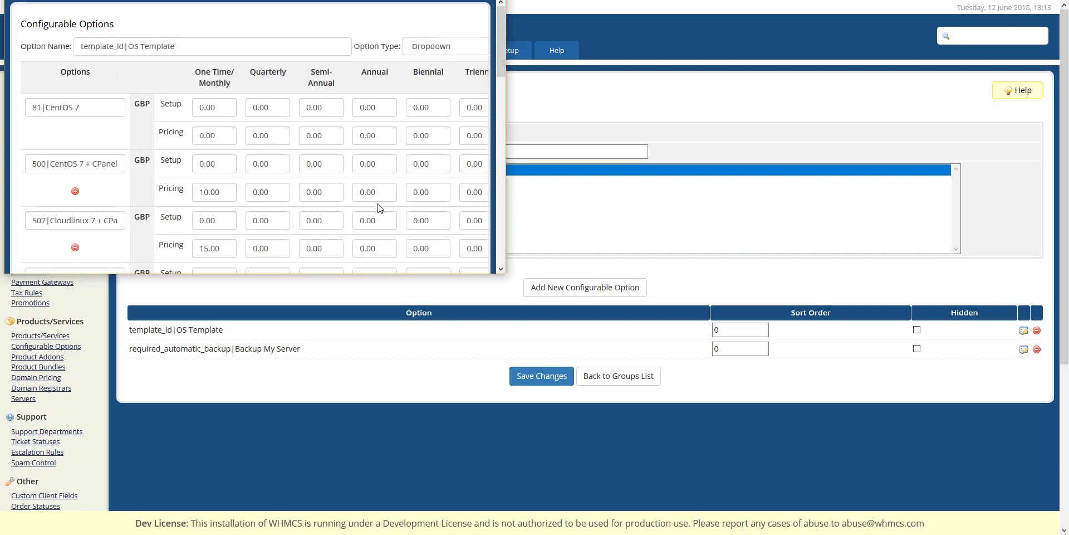
scroll(382, 210, "down", 10)
left_click(354, 240)
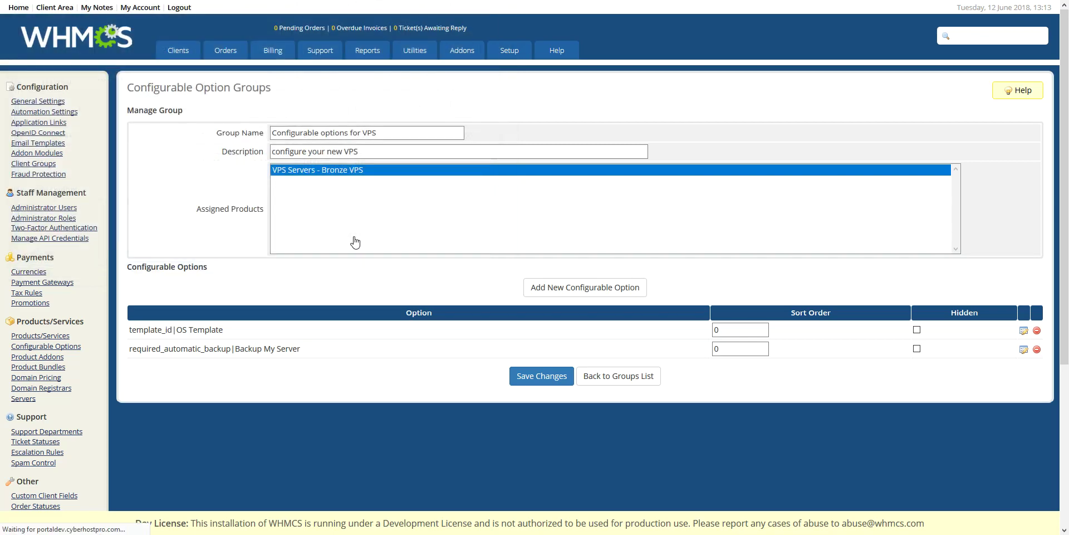
Step: Set the monthly price of the Yes choice in the Backup My Server option to 15.00 and save the option and its group
left_click(1024, 349)
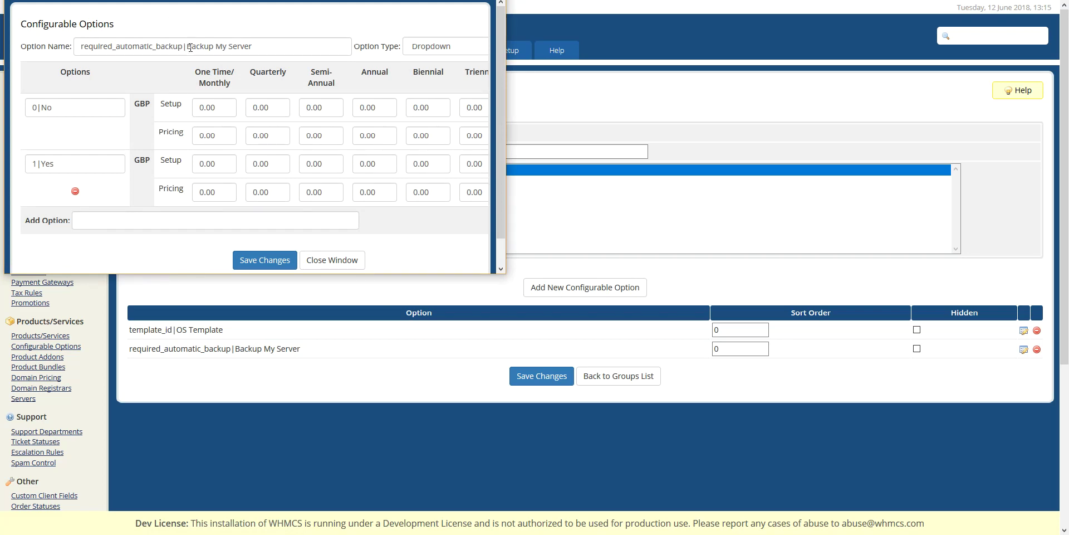
double_click(215, 191)
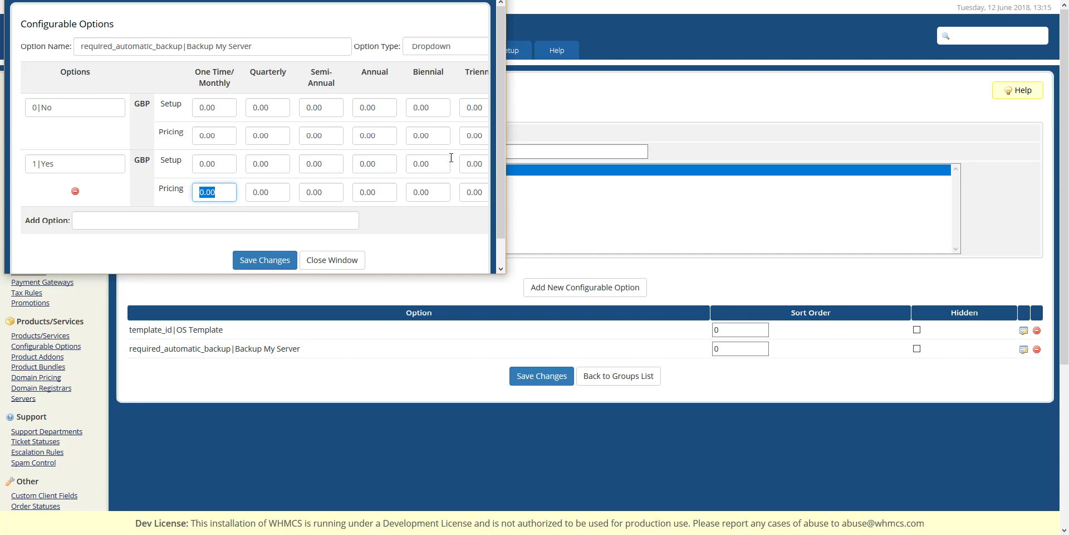
type("15.00")
left_click(261, 260)
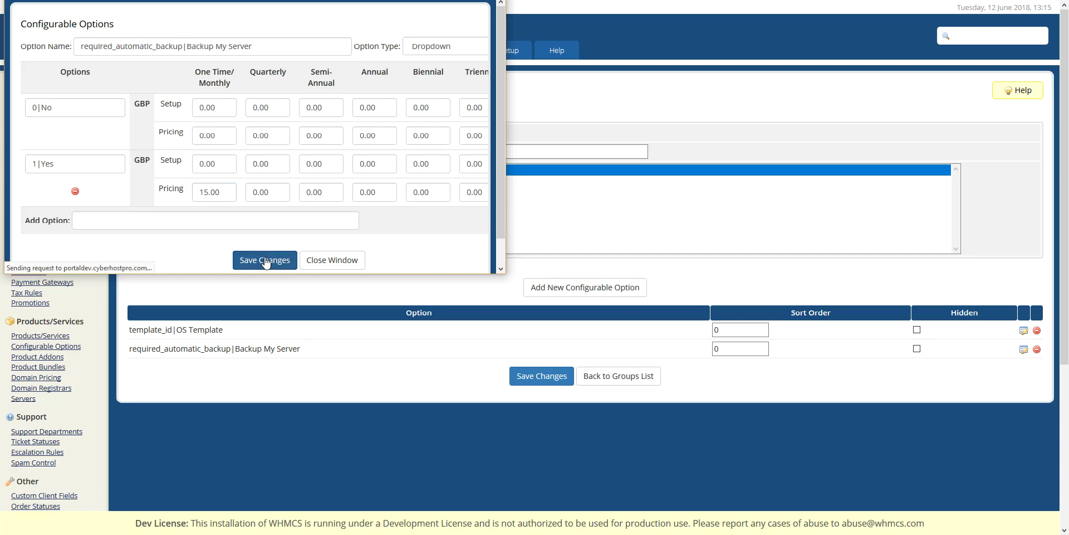
left_click(332, 233)
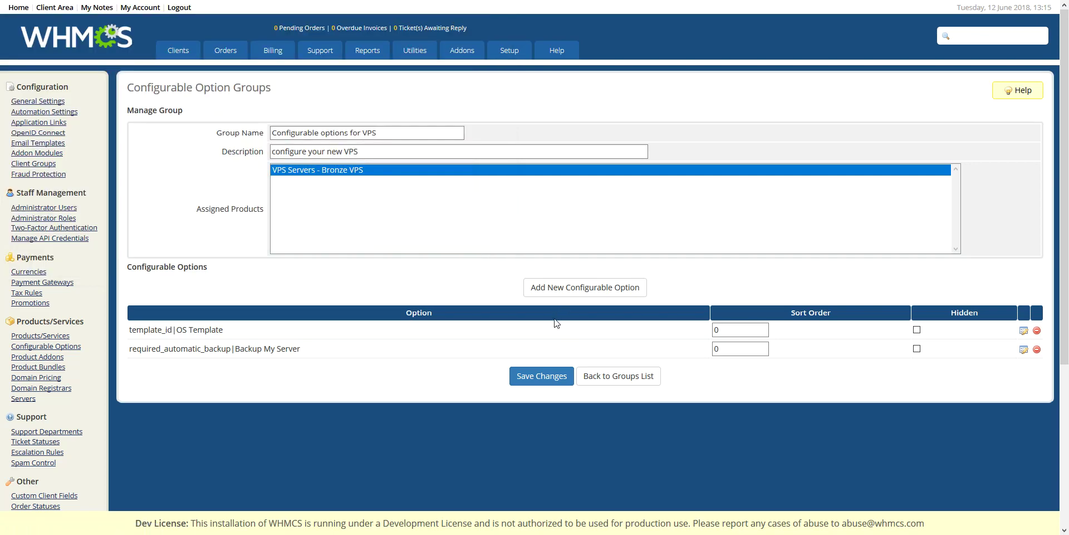
left_click(543, 386)
left_click(476, 158)
Step: Enable MaxMind fraud checking for orders in the fraud protection settings and set its service type to Premium
mouse_move(466, 55)
mouse_move(509, 51)
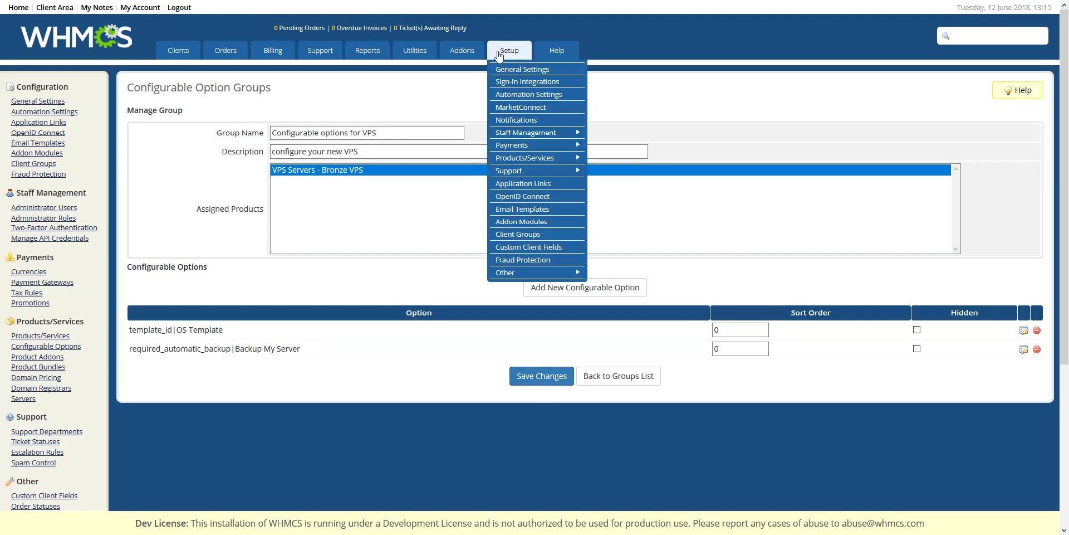
left_click(537, 260)
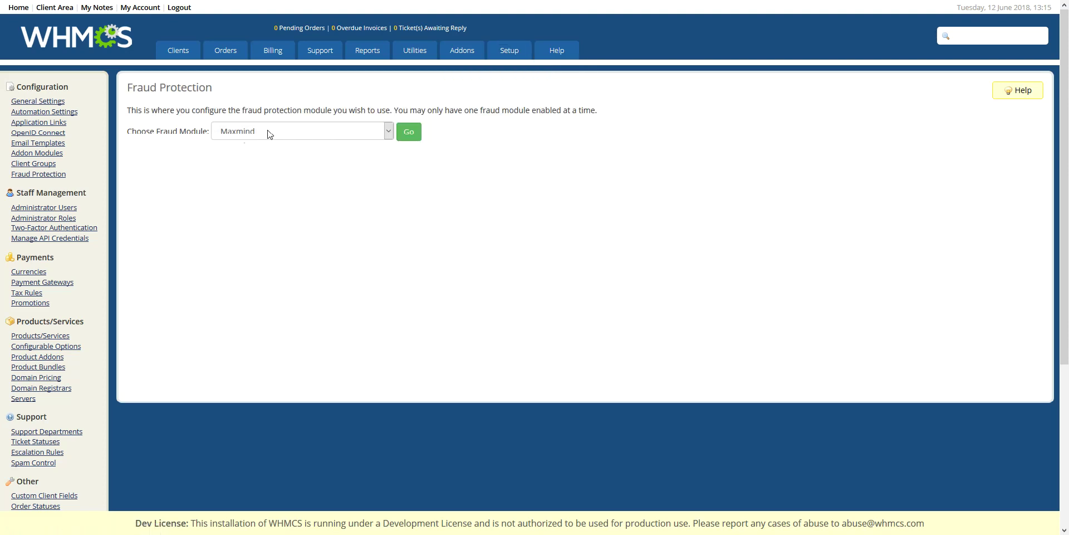
left_click(403, 136)
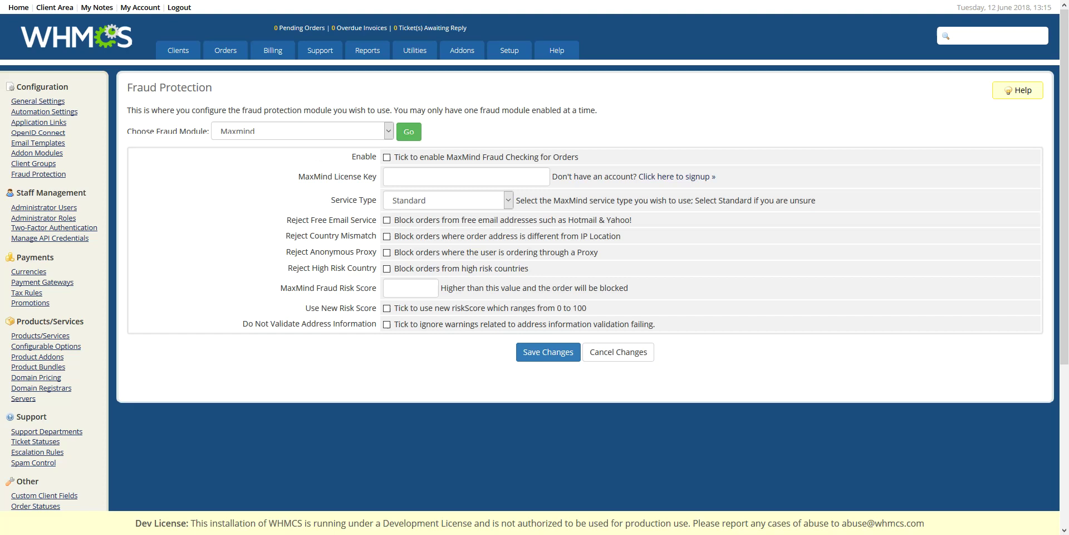
left_click(387, 158)
left_click(469, 201)
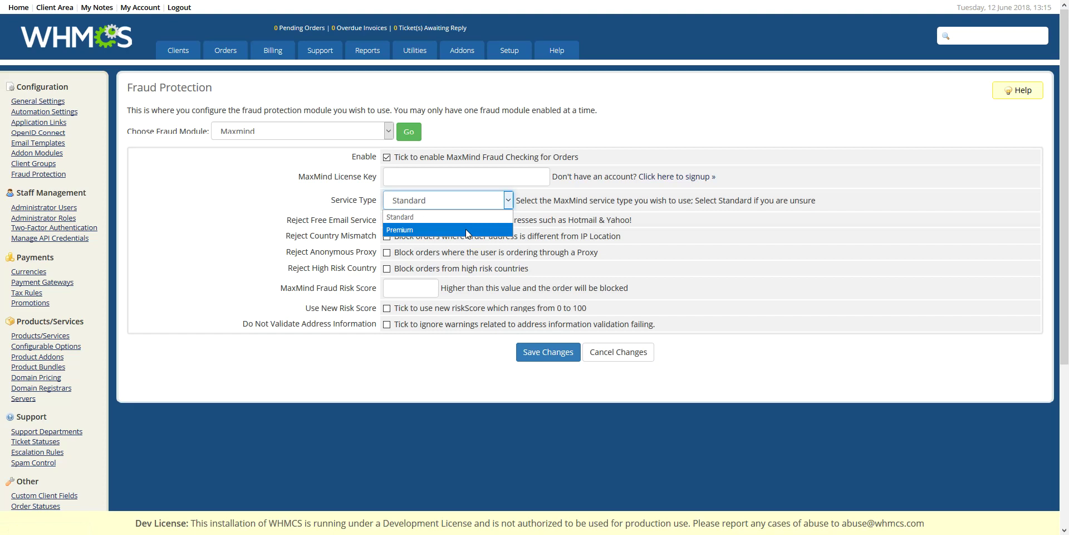
left_click(466, 229)
left_click(405, 175)
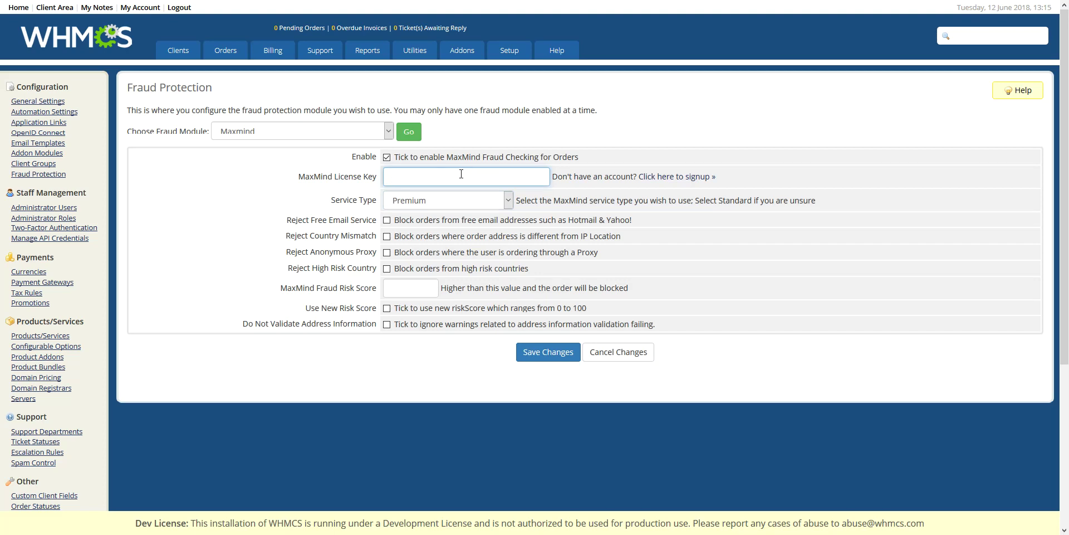
left_click(433, 206)
left_click(433, 207)
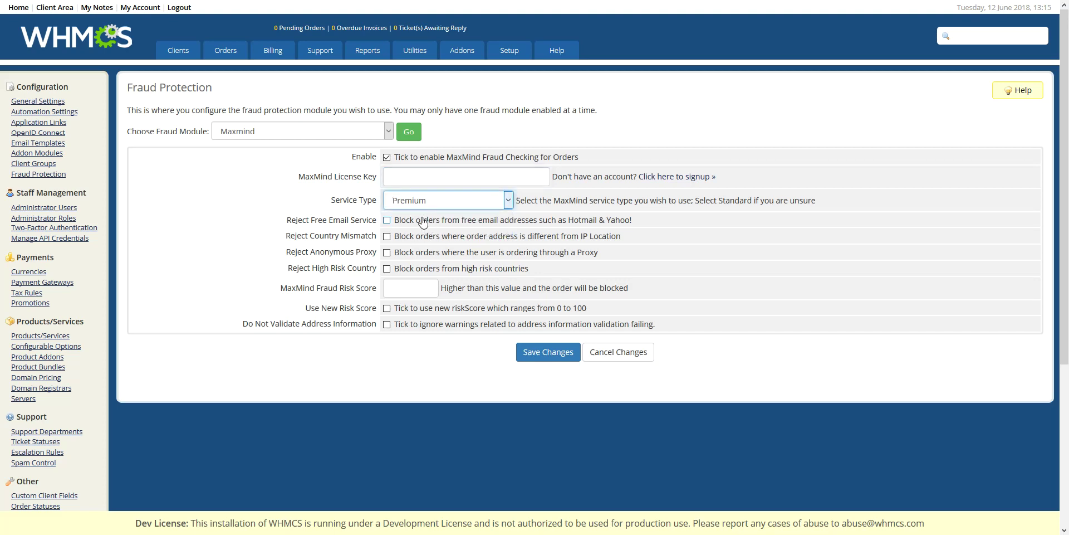
Step: Reject country mismatches, anonymous proxies and high risk countries, set the MaxMind fraud risk score to 9 and enable the new risk score
left_click(387, 238)
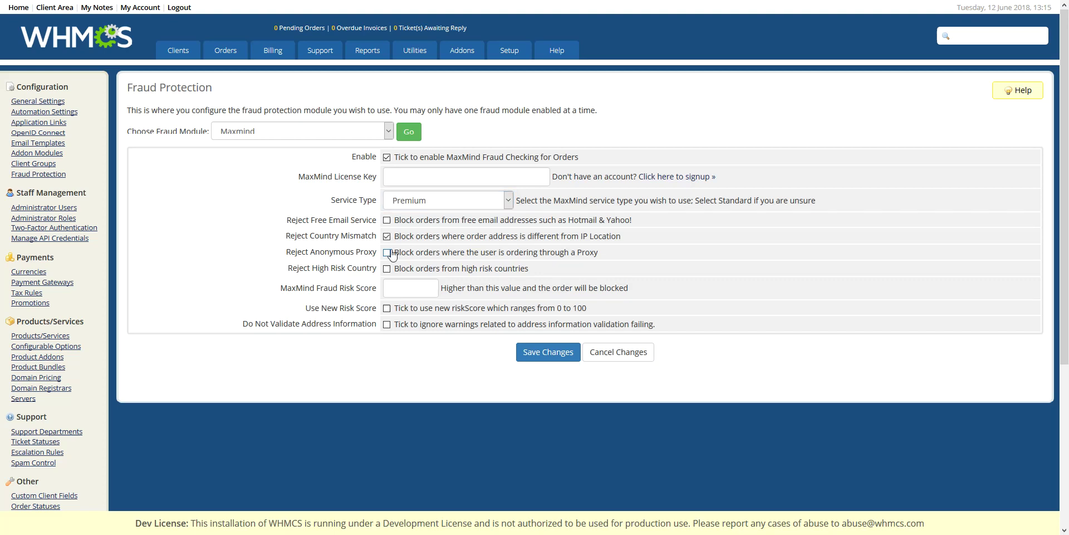
left_click(387, 252)
left_click(387, 268)
left_click(387, 251)
left_click(424, 287)
type("9")
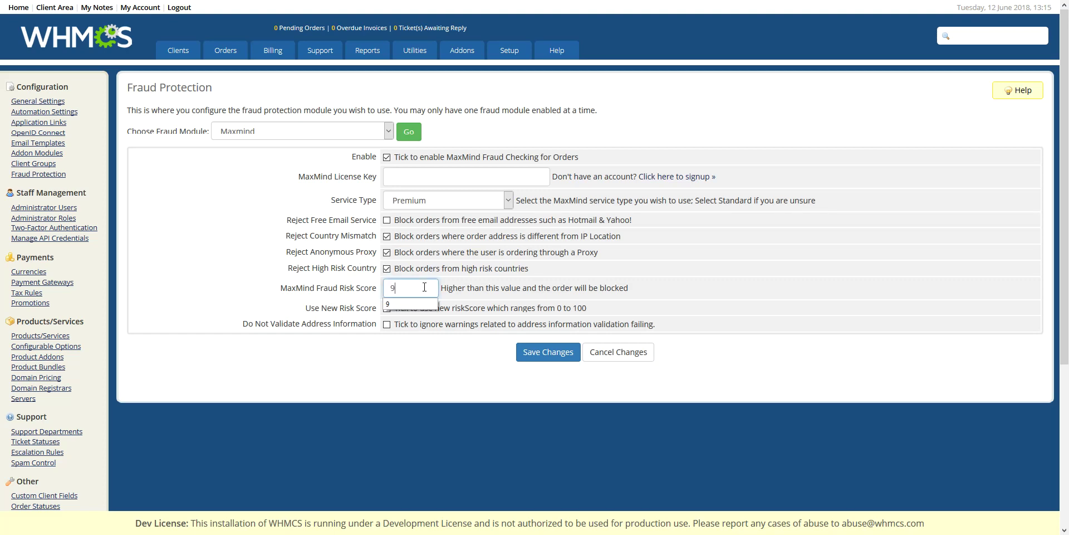
key("Tab")
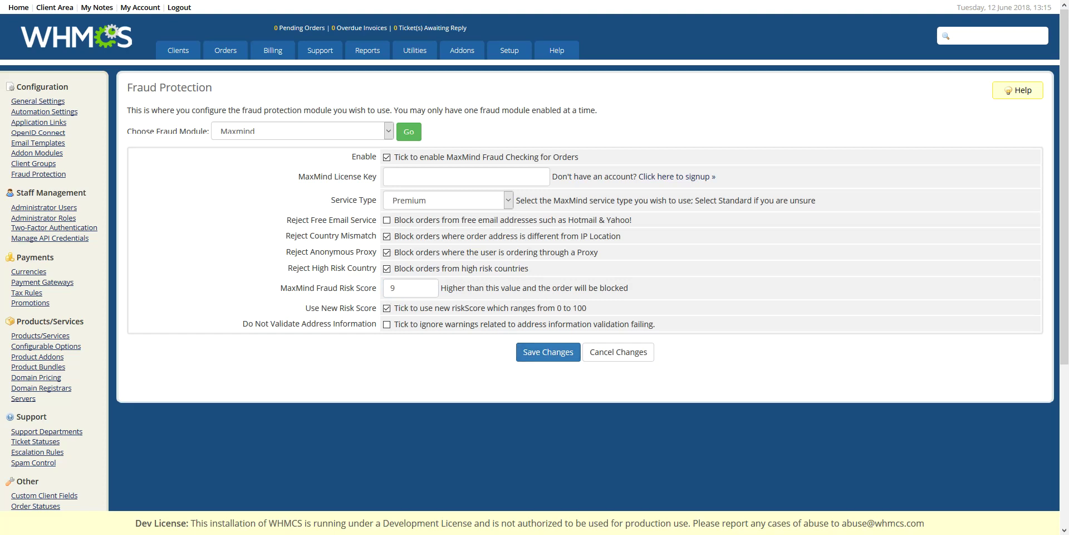
Step: Open the links of the Bronze VPS product and copy its direct shopping cart link
mouse_move(509, 50)
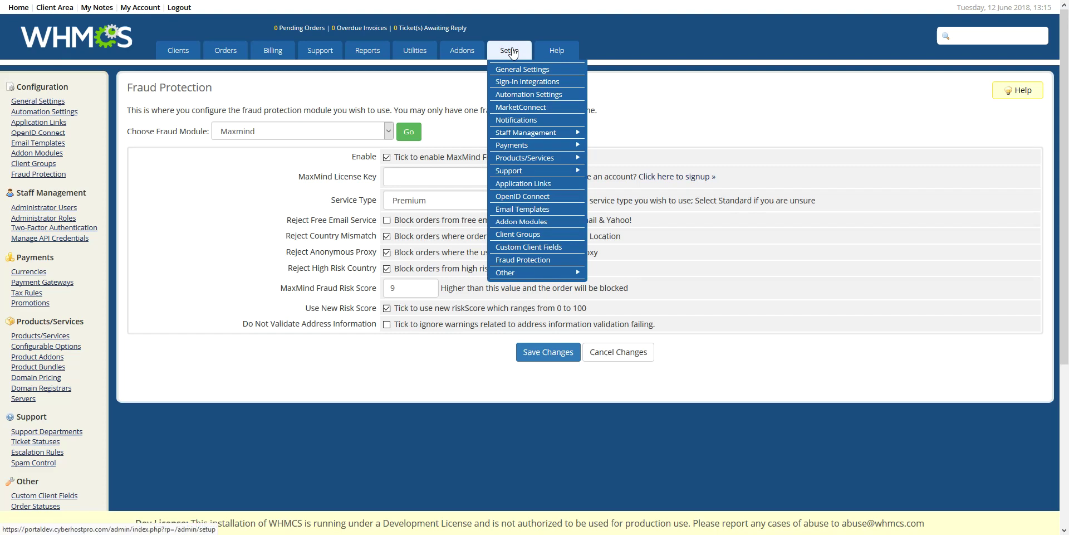
mouse_move(560, 160)
left_click(621, 159)
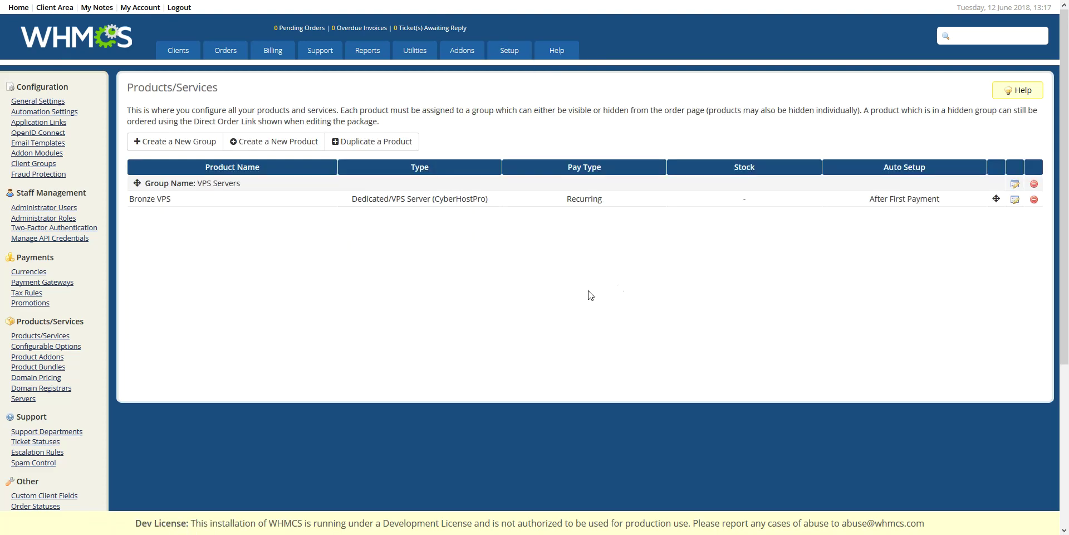
left_click(1014, 199)
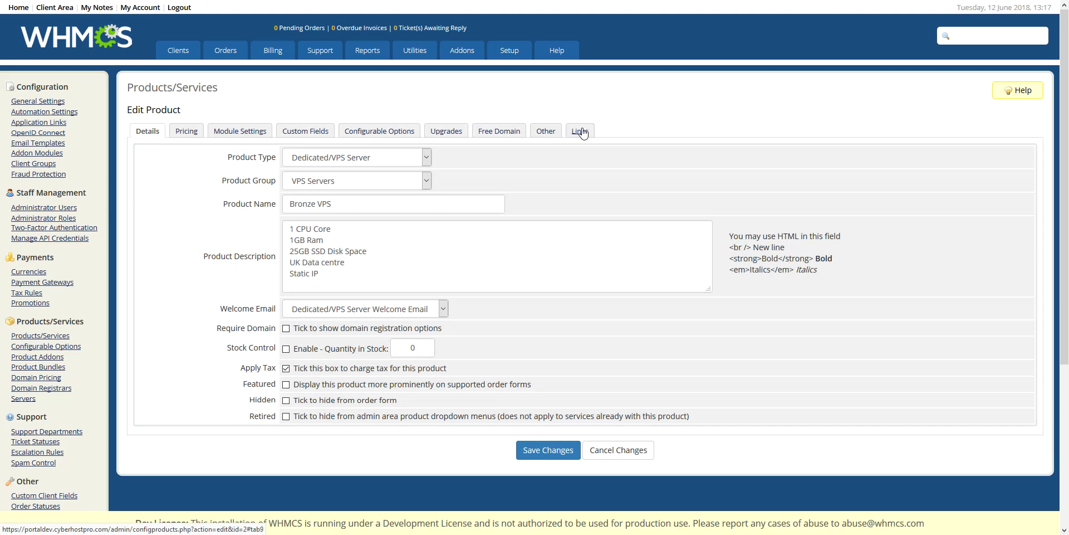
left_click(580, 132)
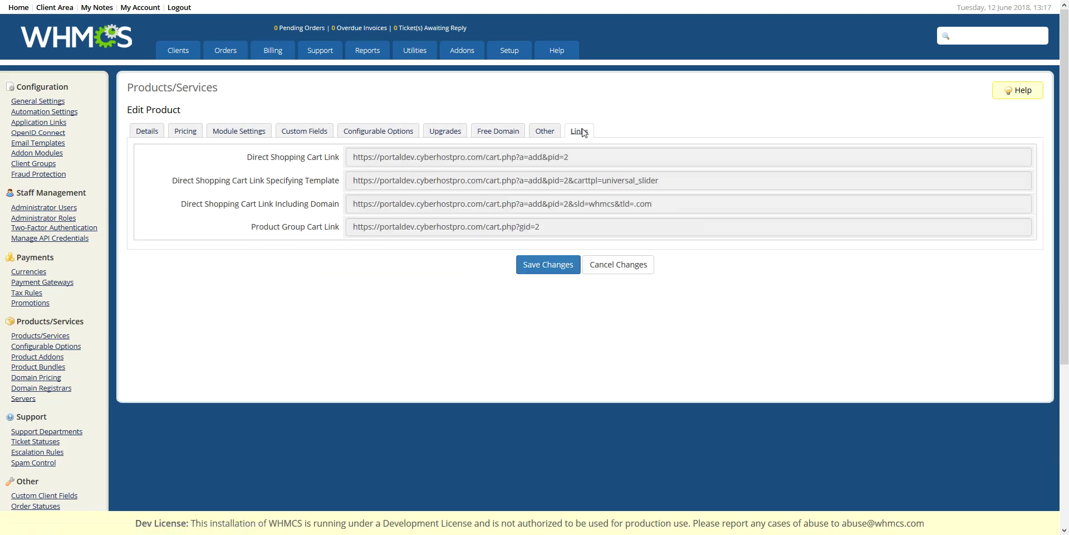
triple_click(574, 156)
right_click(533, 157)
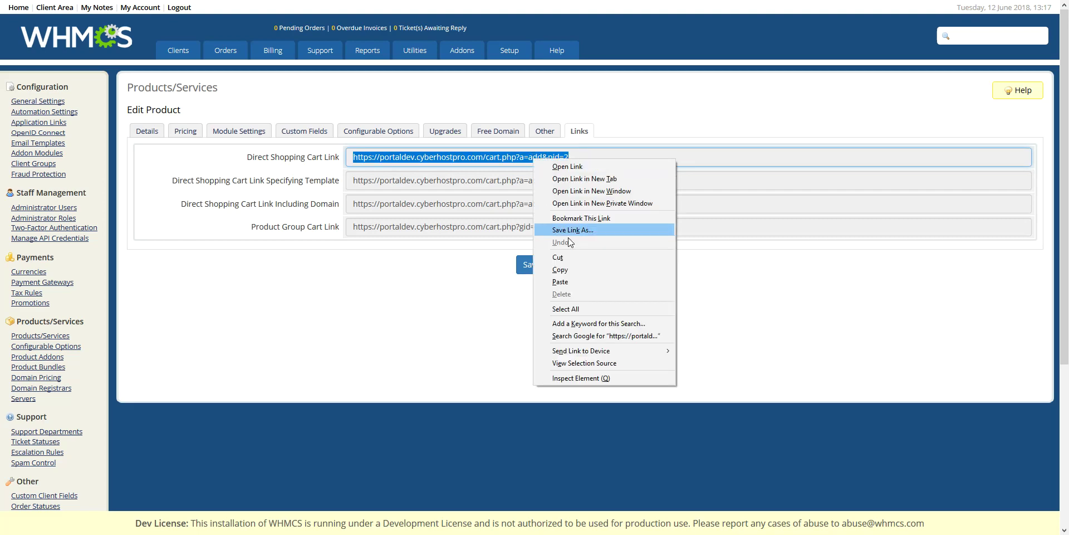
left_click(579, 273)
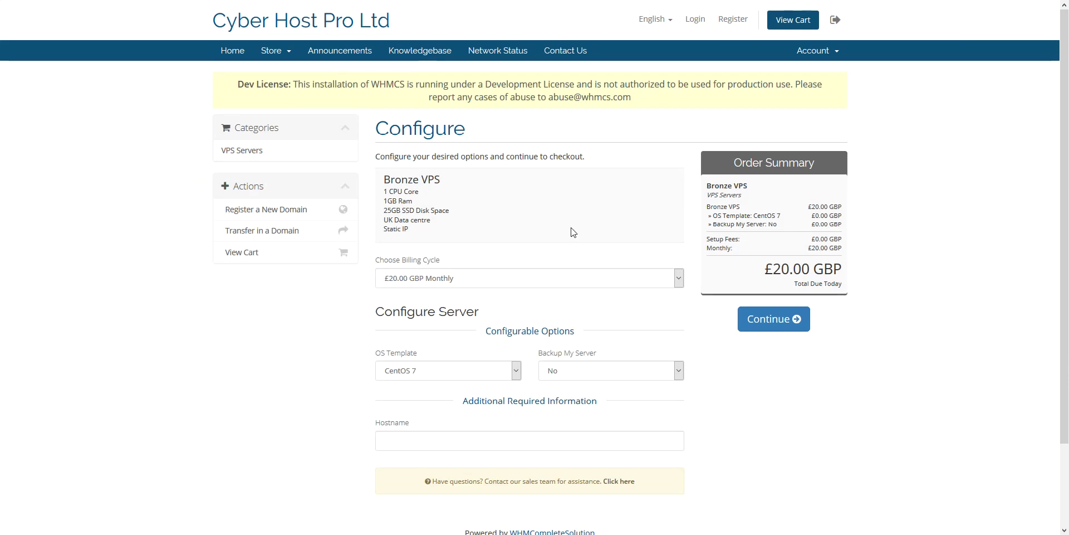
Step: Compare the Bronze VPS description on the order page with the product's admin details, and check the available billing cycles
left_click_drag(384, 193, 452, 212)
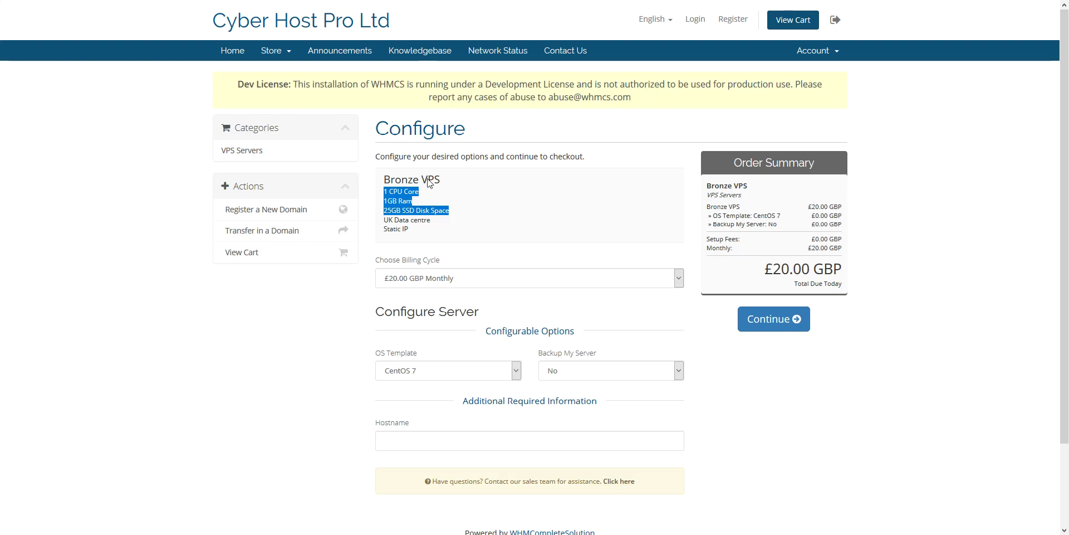
key("ctrl+Tab")
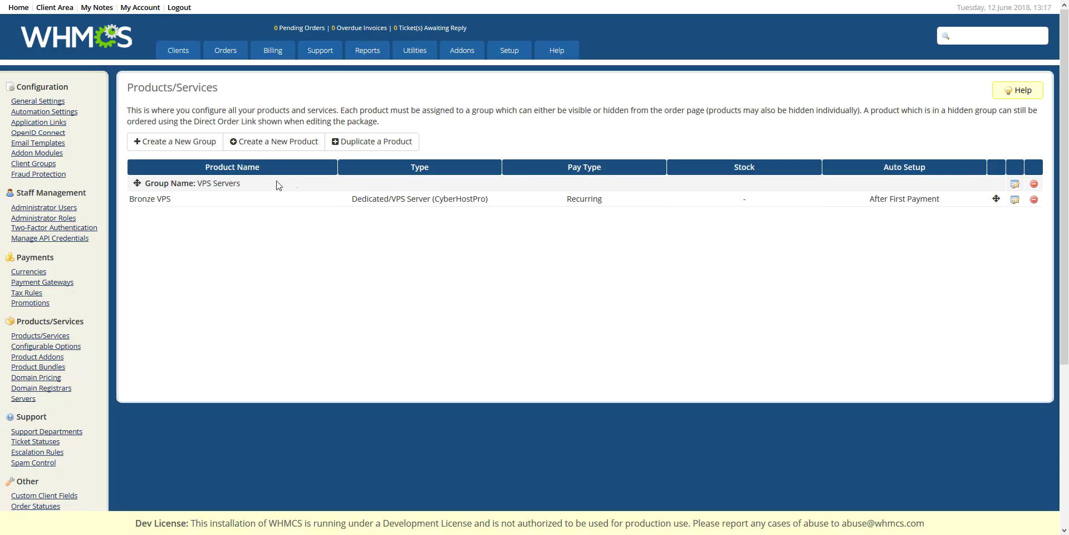
left_click(1015, 200)
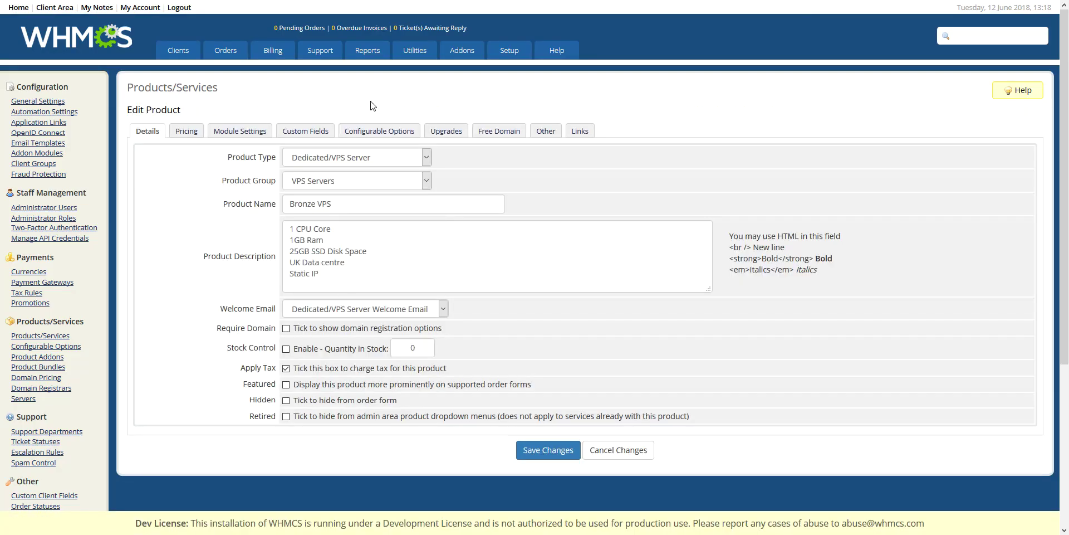
key("ctrl+Tab")
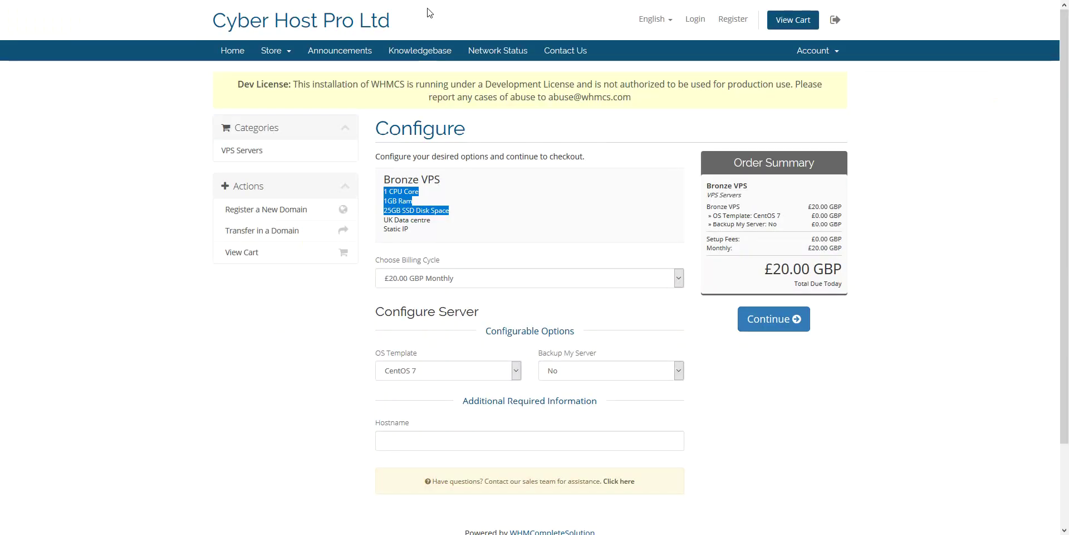
left_click(451, 277)
left_click(451, 278)
left_click(451, 278)
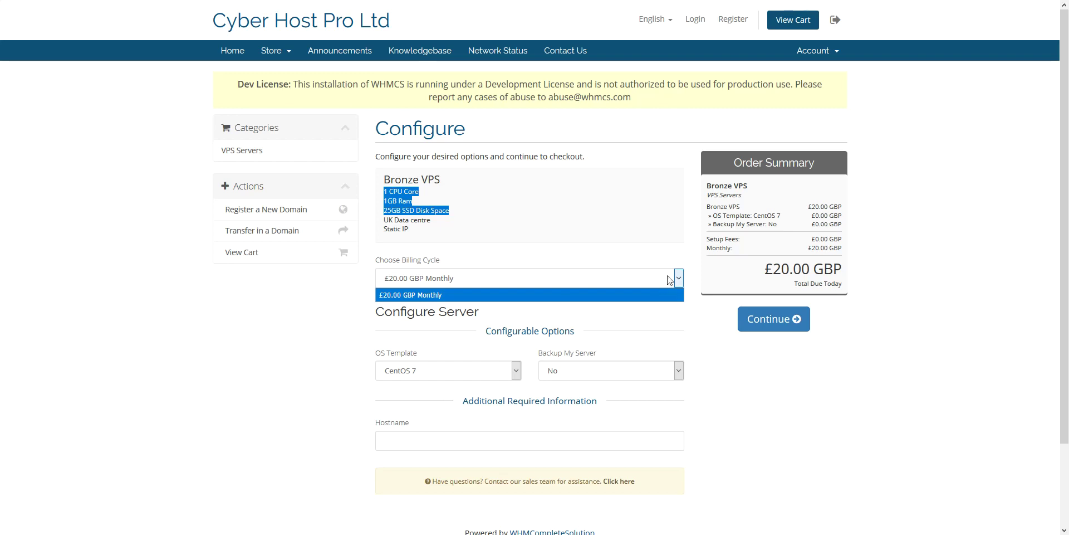
left_click(696, 326)
Step: Choose CentOS 7 as the OS template and Yes for Backup My Server in the Bronze VPS order
scroll(630, 307, "down", 1)
scroll(630, 307, "down", 1)
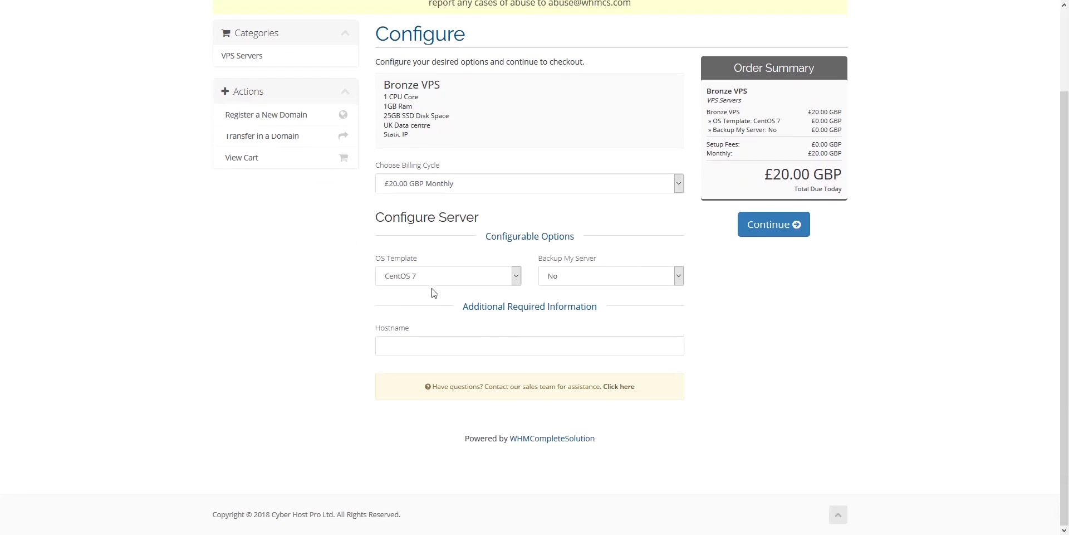
left_click(477, 276)
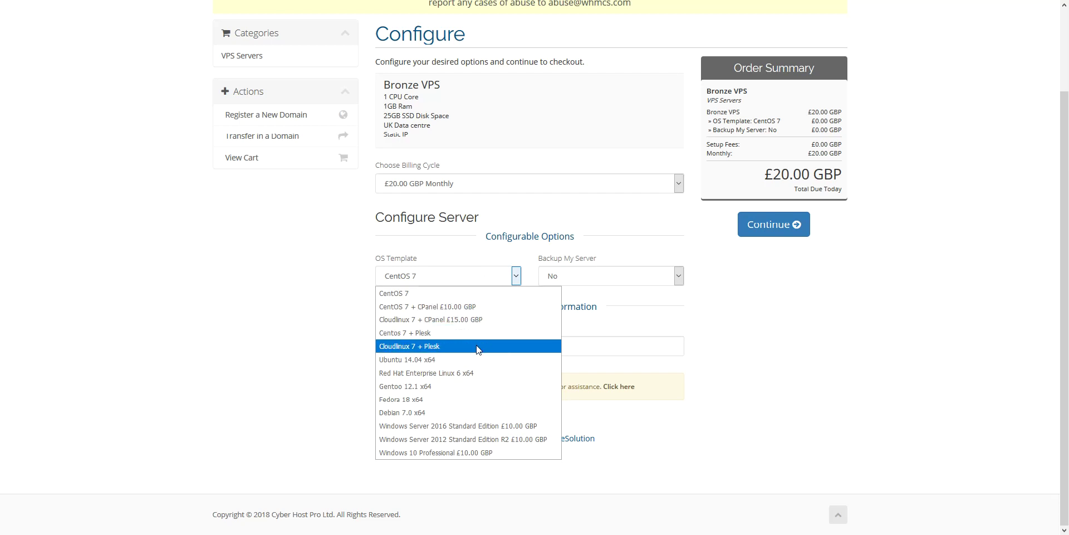
left_click(450, 293)
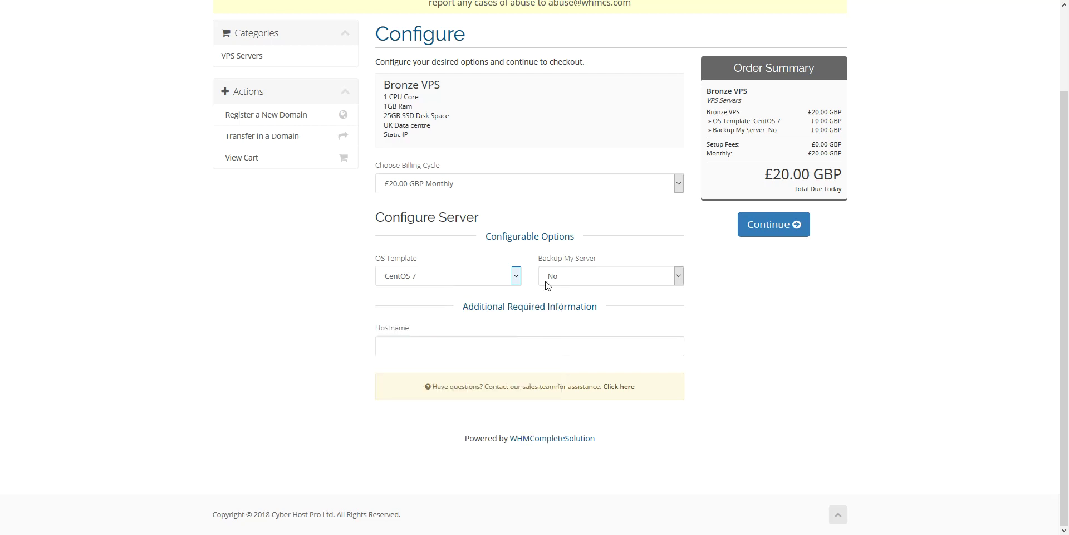
left_click(606, 281)
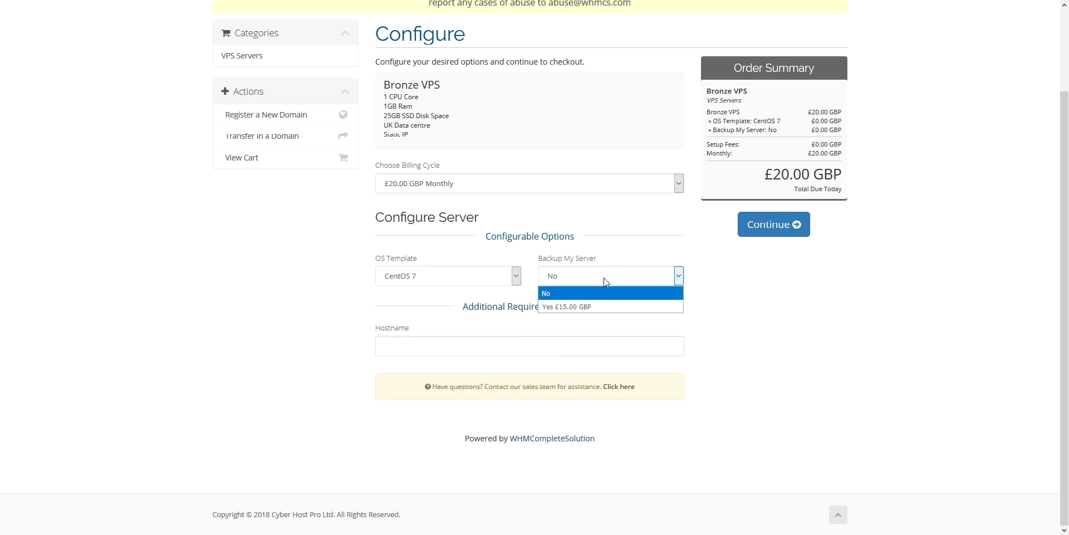
left_click(605, 307)
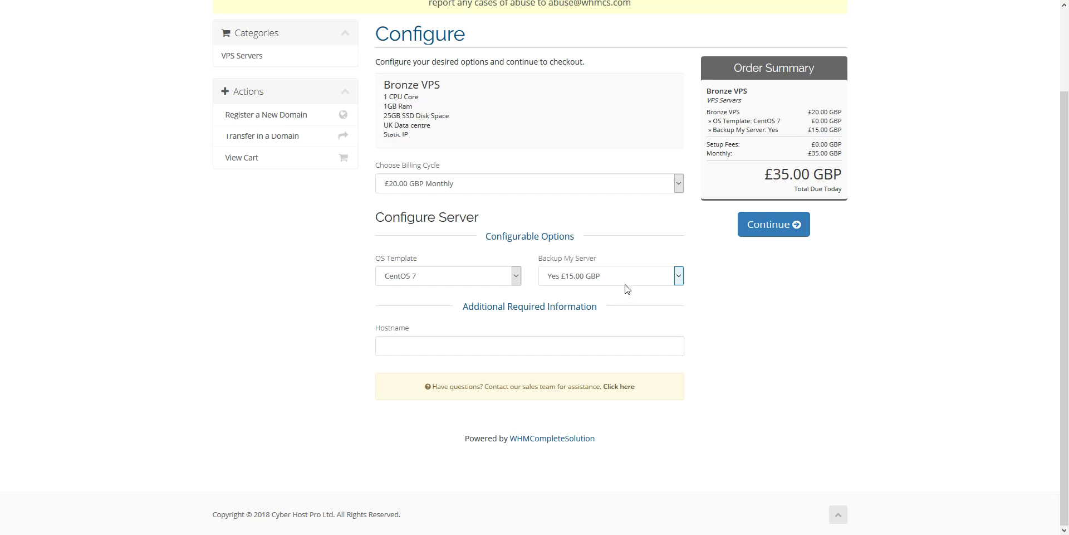
Step: Set the hostname to vps.demo.com, continue to the cart review and proceed to checkout
left_click(441, 346)
type("vps.demo.com")
left_click(784, 234)
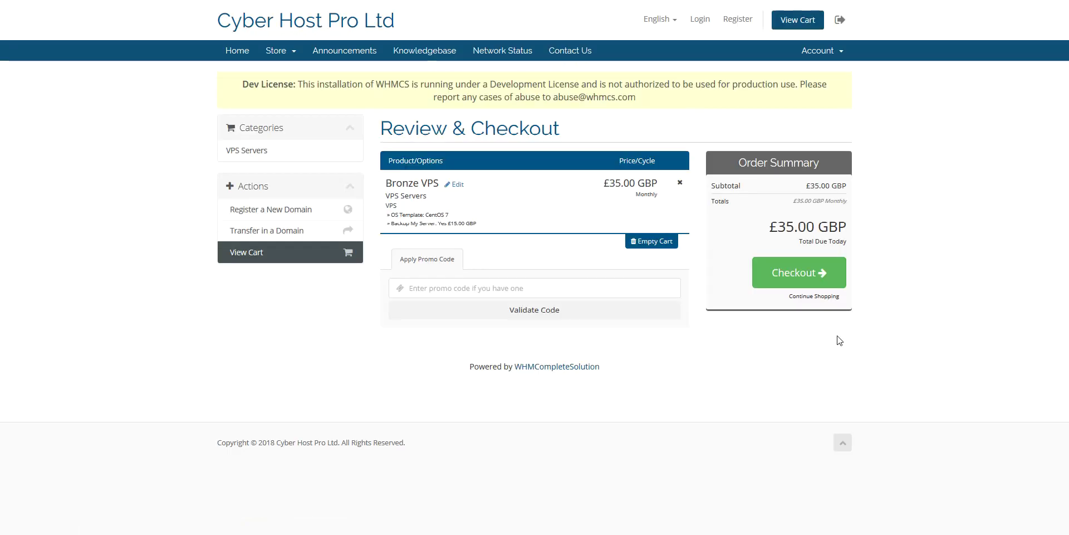
left_click(808, 273)
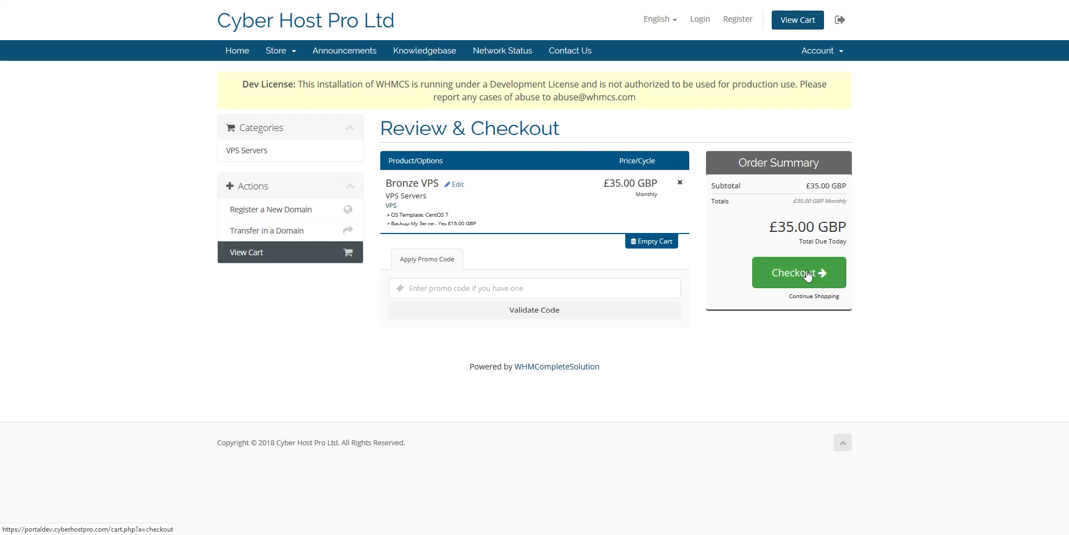
Step: Look over the checkout form, and review the pricing and module settings of the Bronze VPS product in the admin area
scroll(539, 322, "down", 5)
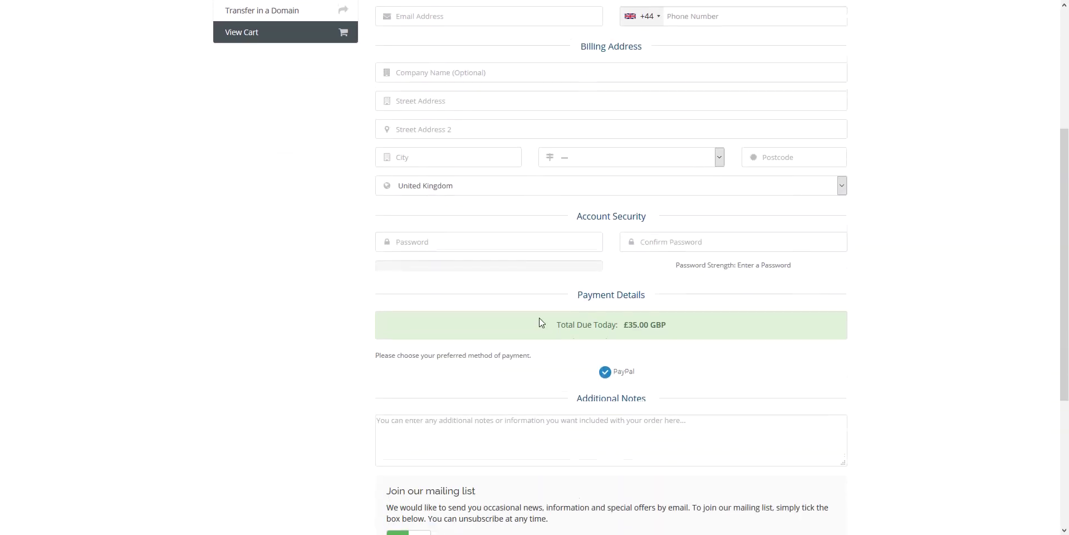
scroll(540, 322, "down", 2)
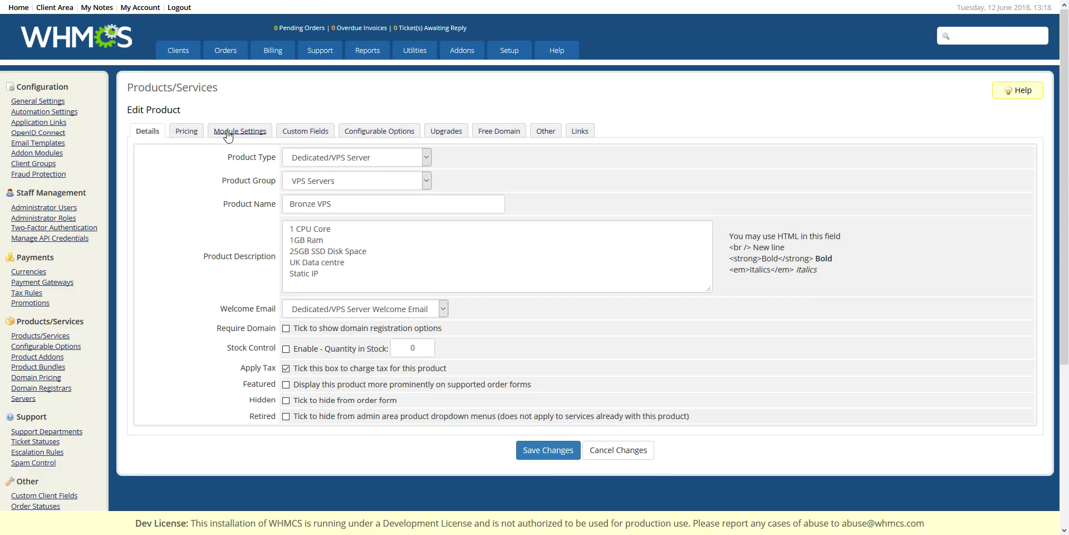
left_click(186, 131)
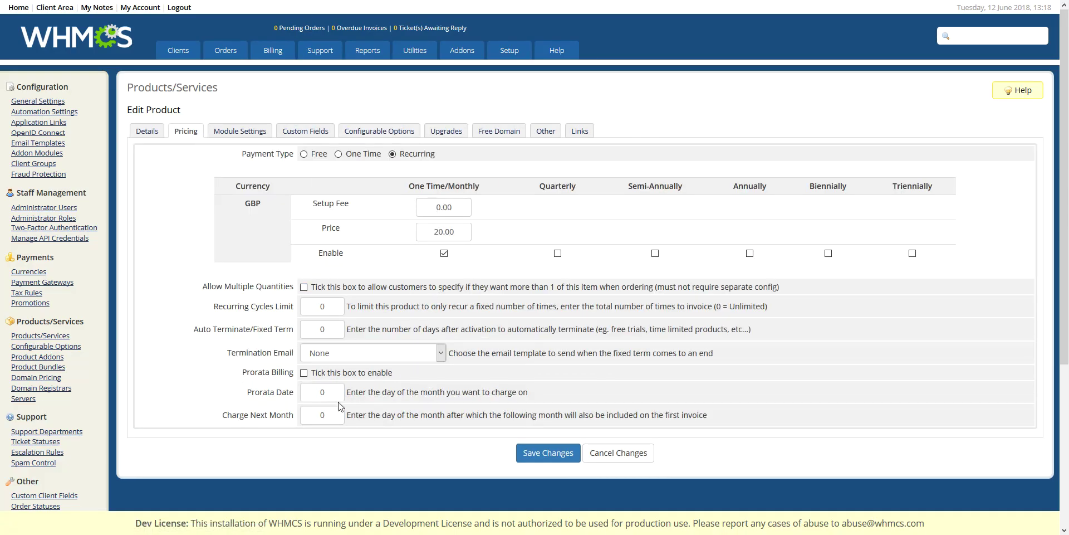
left_click(245, 132)
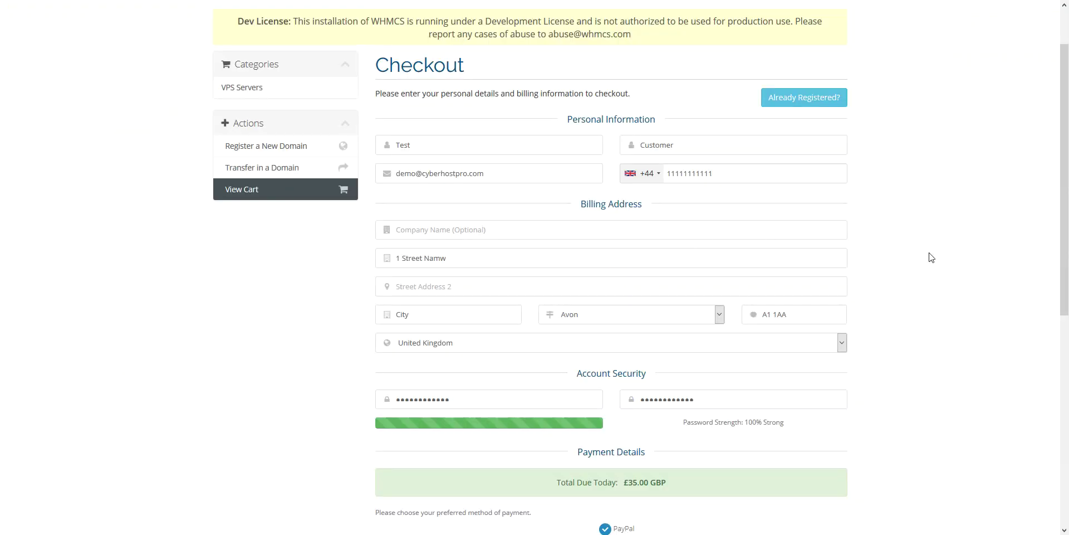
Step: Complete the Bronze VPS order from the filled-in checkout form with PayPal as the payment method
scroll(928, 255, "down", 3)
scroll(888, 361, "down", 2)
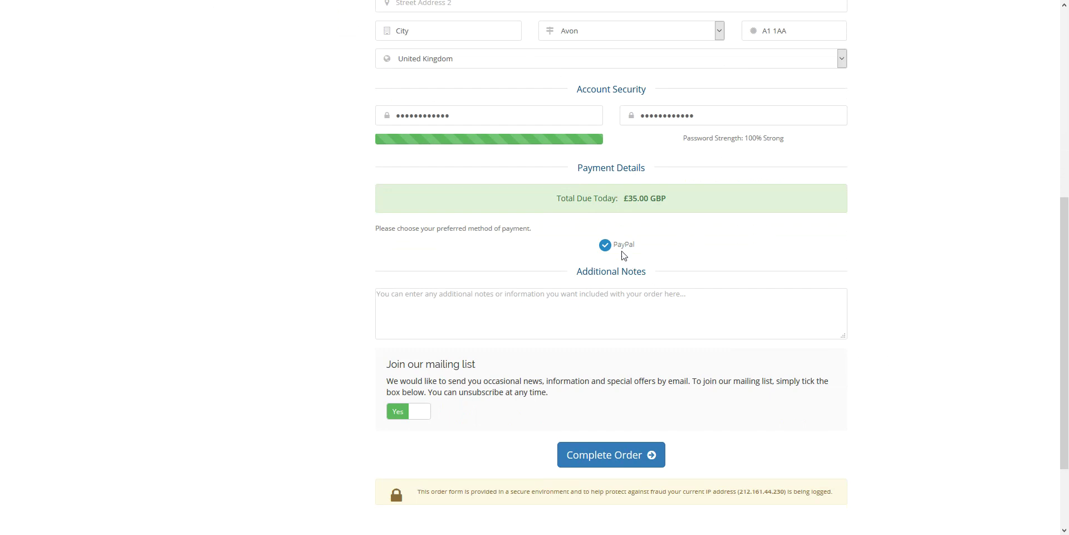
left_click(628, 458)
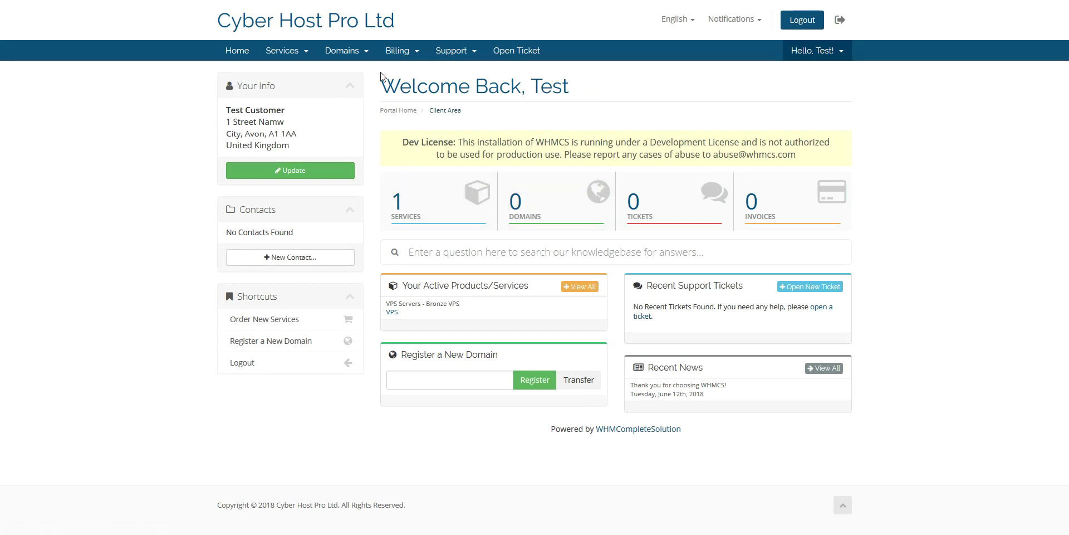
Step: Open the ordered Bronze VPS in the client area and examine its server details, management tools and activity logs
left_click(425, 203)
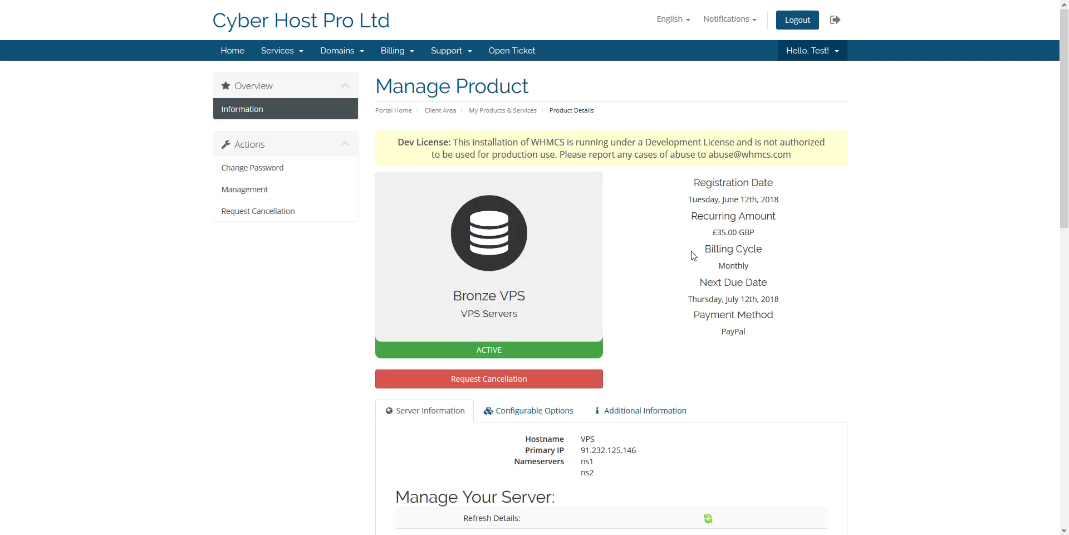
scroll(693, 254, "down", 6)
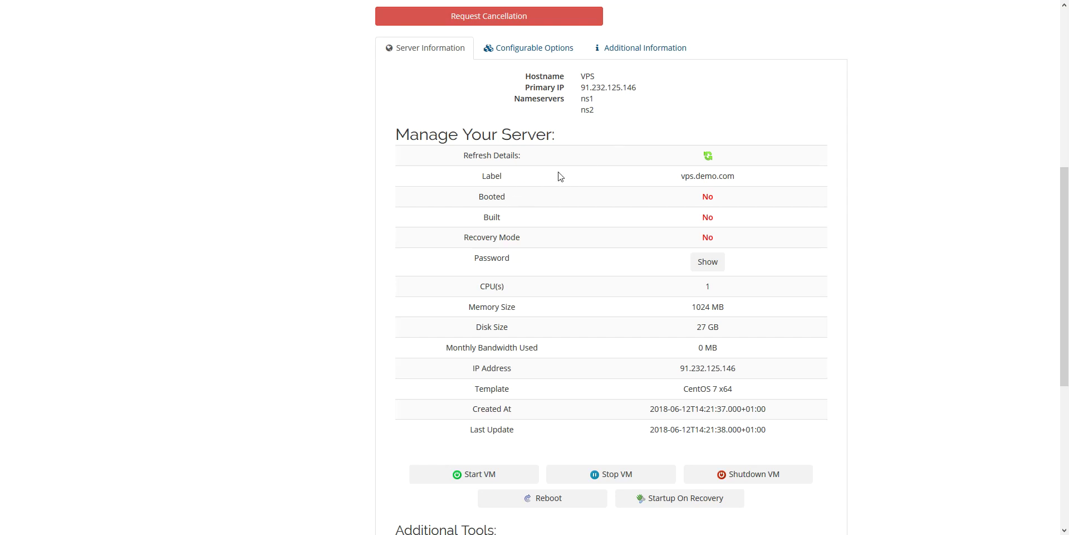
scroll(719, 215, "down", 4)
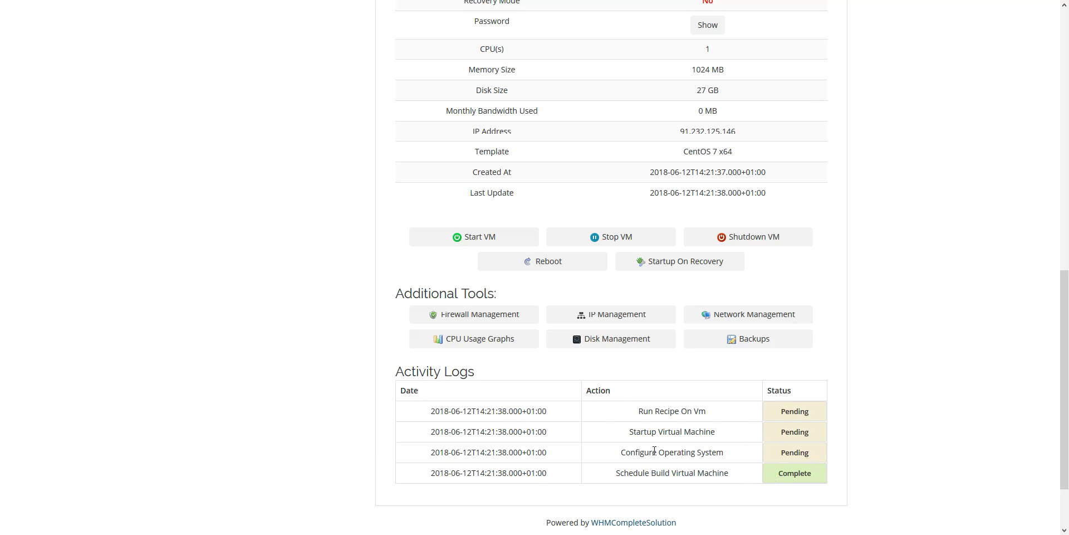
scroll(804, 467, "up", 1)
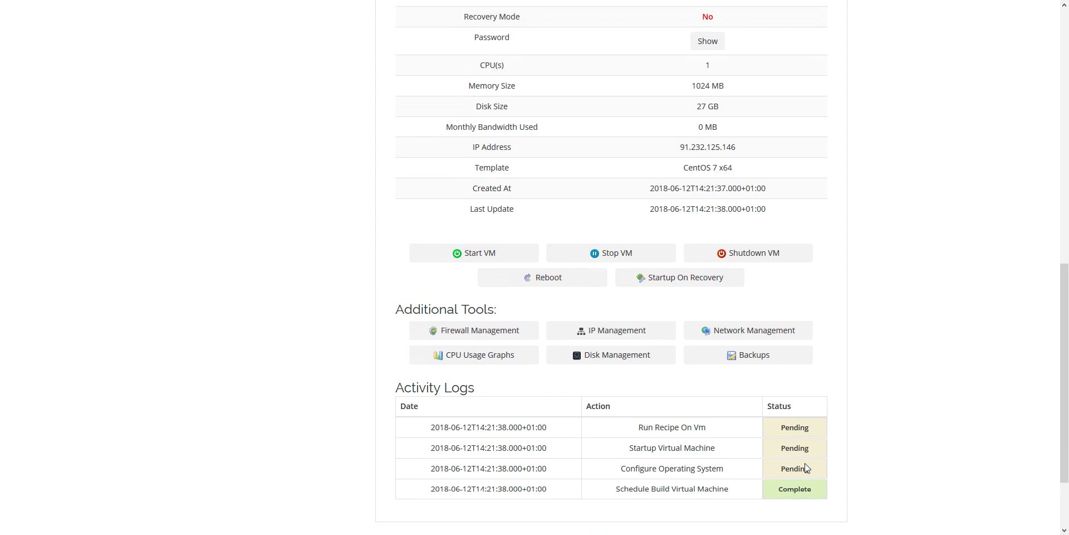
scroll(804, 466, "up", 1)
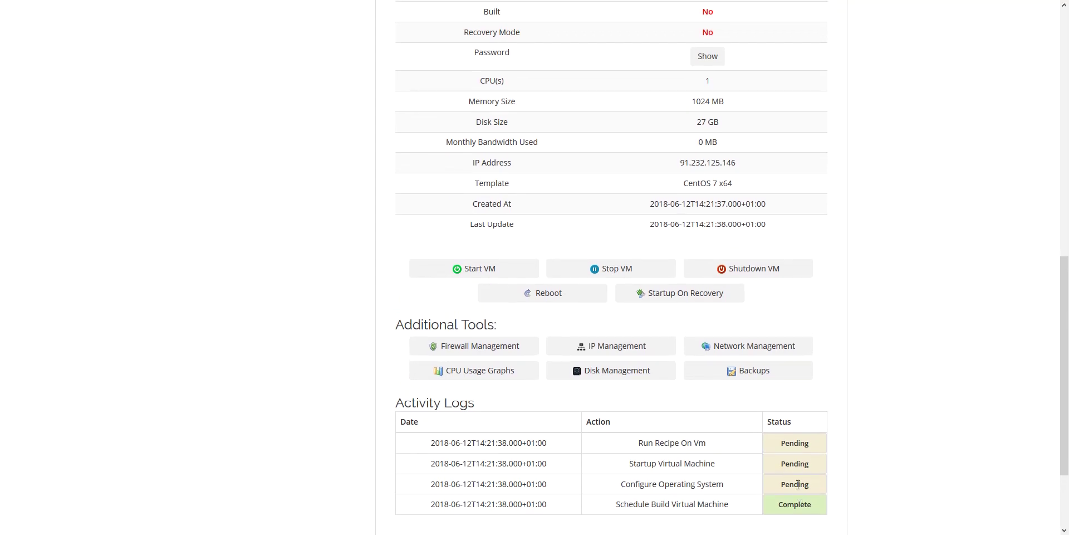
scroll(797, 484, "up", 3)
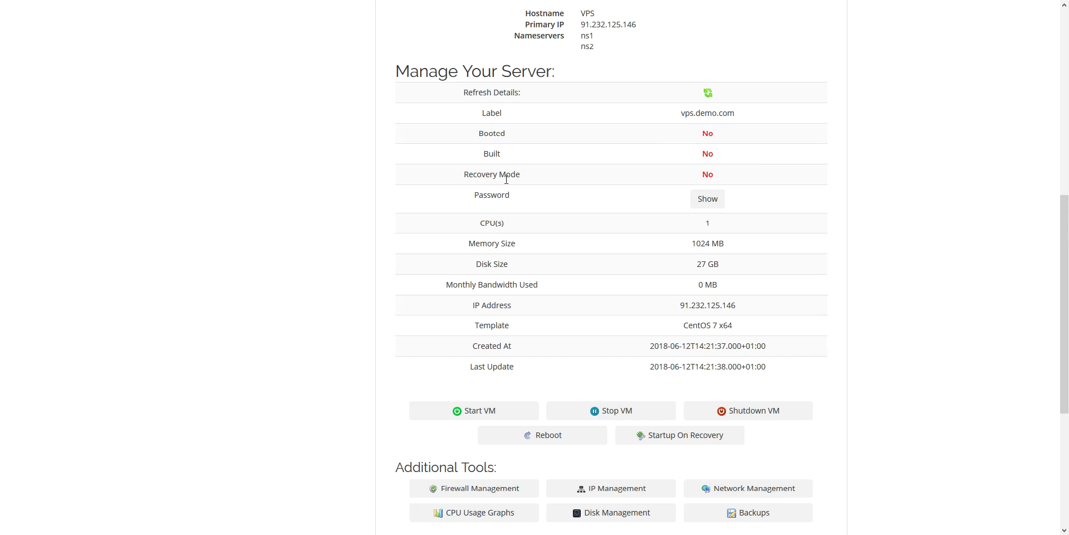
Step: Reveal the server's password and hide it again, and examine the server's disk size
left_click(708, 201)
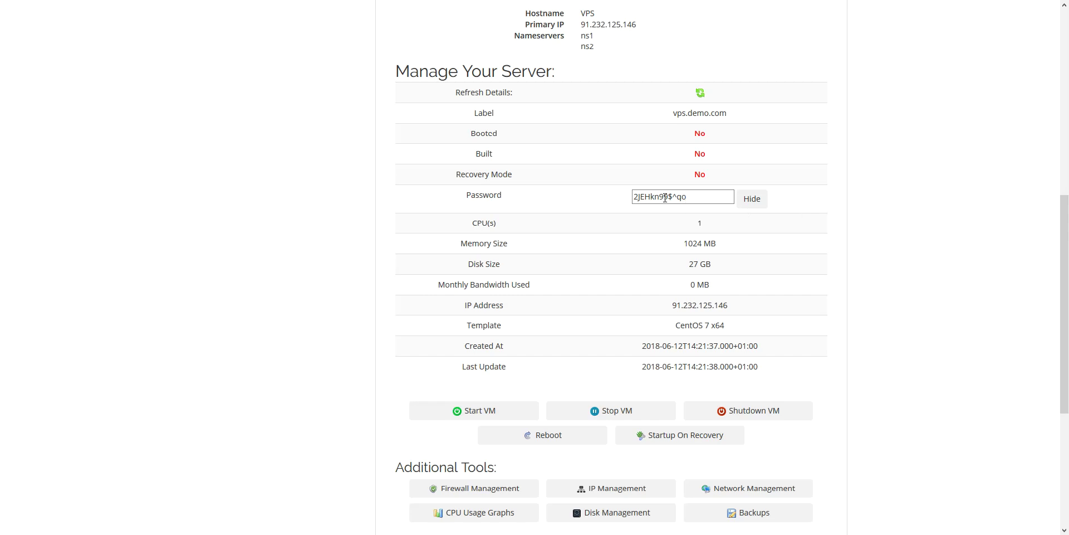
left_click(756, 202)
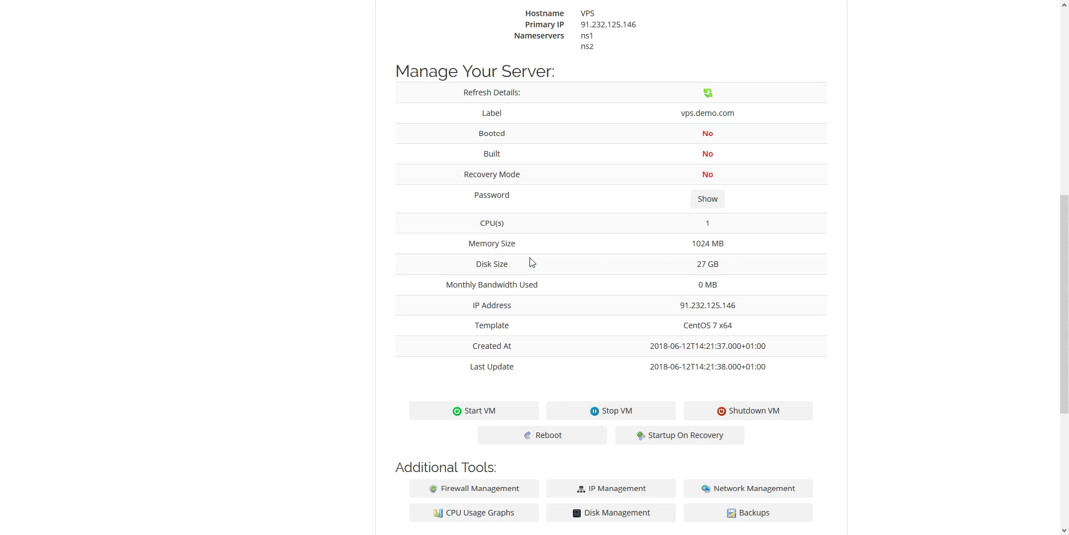
triple_click(719, 262)
left_click(720, 261)
left_click_drag(720, 265, 696, 263)
left_click(695, 247)
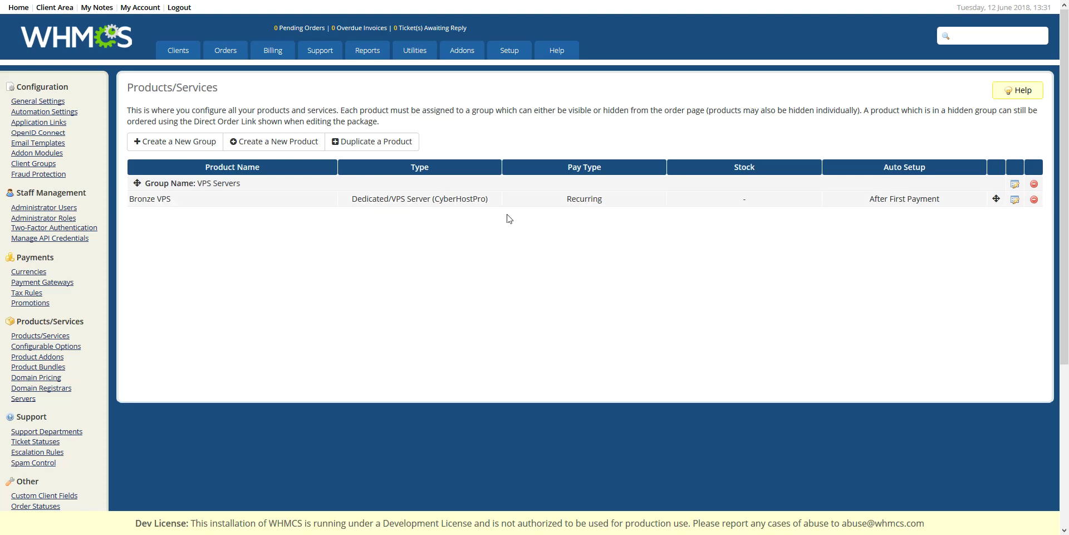
Step: Duplicate the existing Bronze VPS product under the new name Silver VPS
left_click(372, 144)
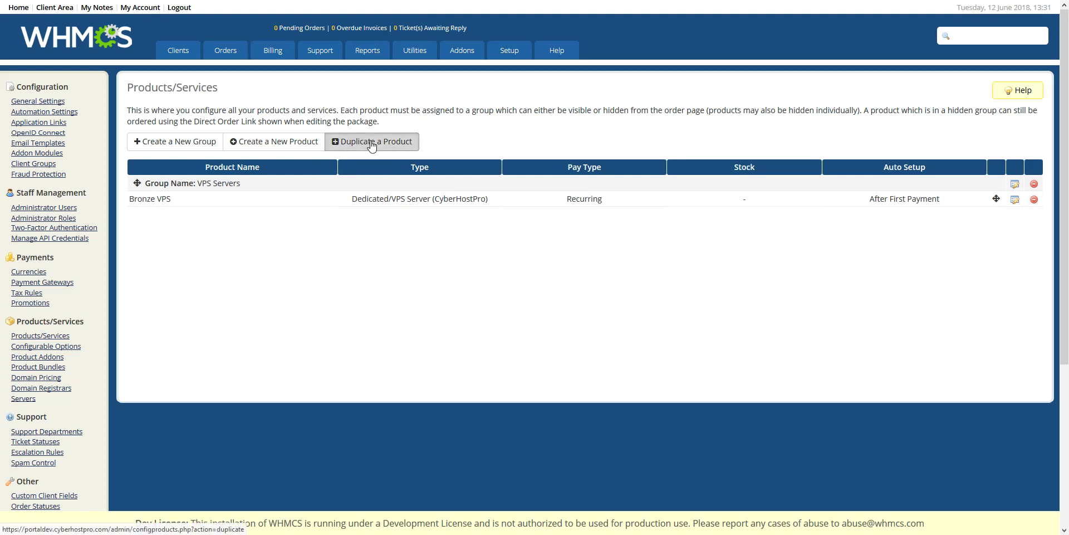
left_click(271, 144)
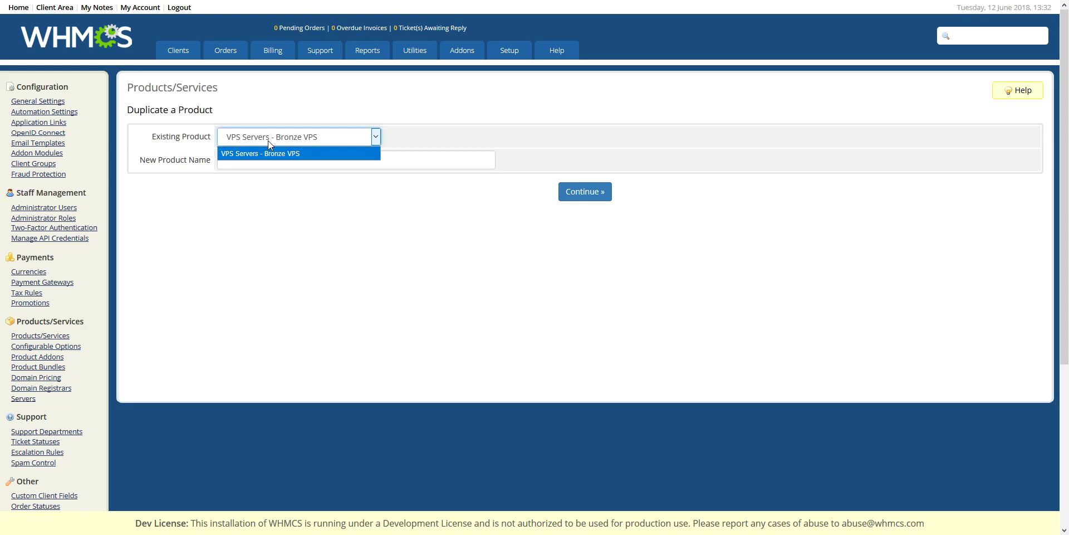
left_click(271, 149)
left_click(462, 165)
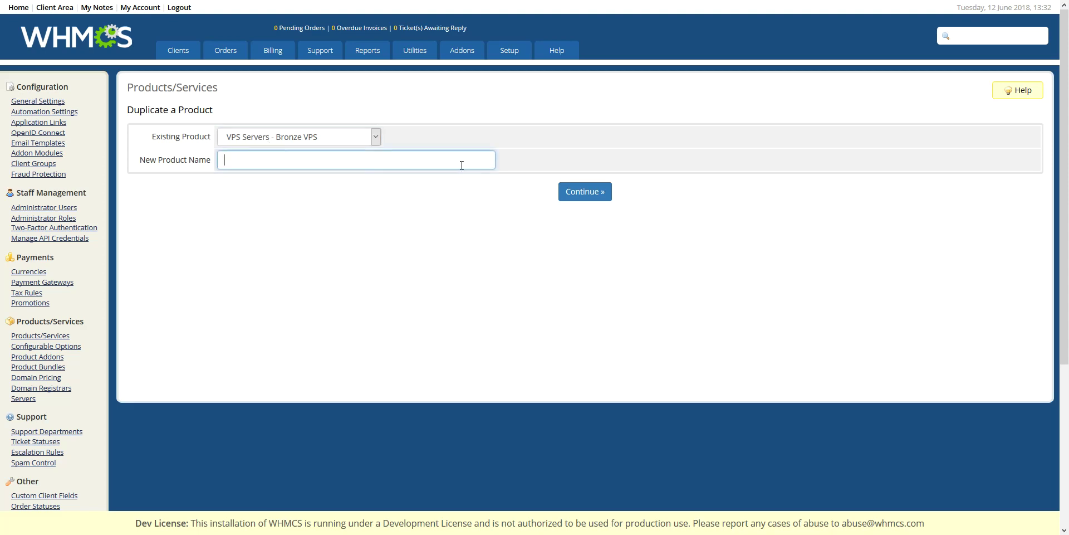
type("Silver VPS")
left_click(592, 192)
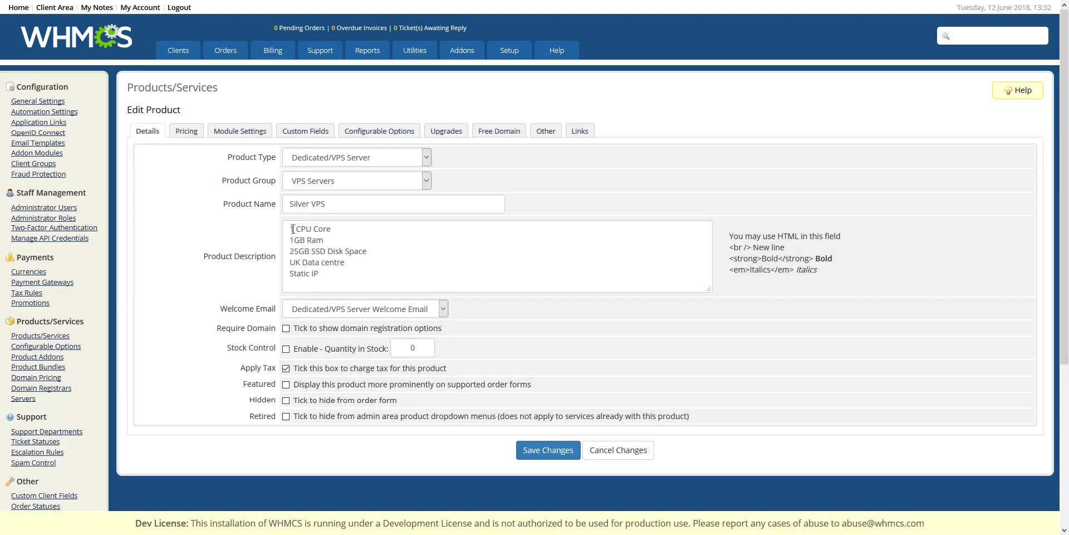
Step: Change the Silver VPS product description to 2 CPU Core, 2GB Ram and 50GB SSD Disk Space
left_click(283, 228)
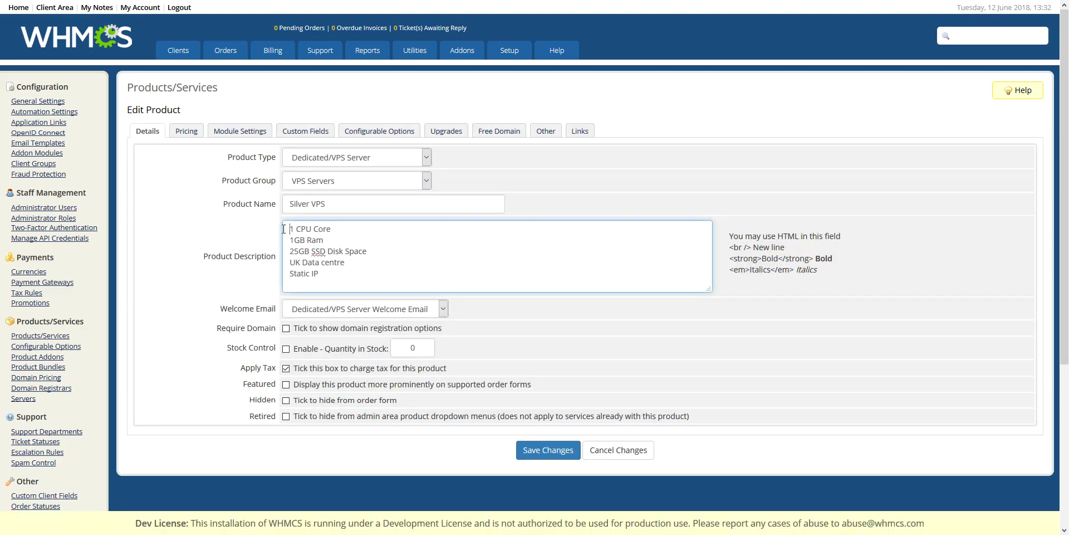
key("Delete")
type("2")
left_click_drag(294, 243, 285, 250)
type("2")
type("50")
Step: Set the Silver VPS's monthly recurring price to 40.00 GBP
left_click(186, 134)
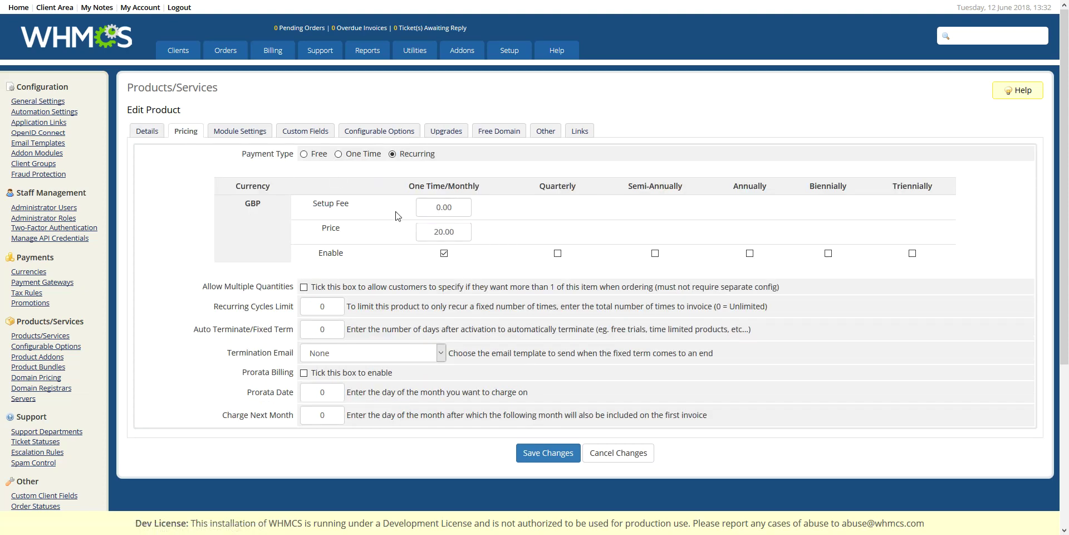
left_click_drag(439, 233, 426, 232)
type("4")
Step: Set the Silver VPS module resources to 2048 MB RAM, 50 GB SSD disk space and 2 CPU cores, and save the product
left_click(249, 133)
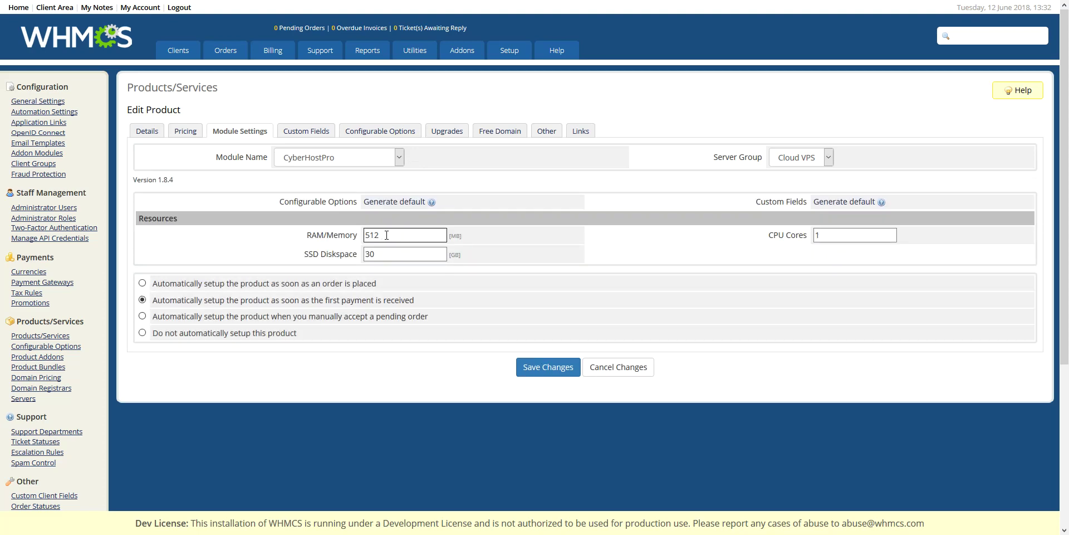
left_click(429, 235)
double_click(430, 235)
type("2048")
left_click(442, 258)
double_click(402, 253)
type("50")
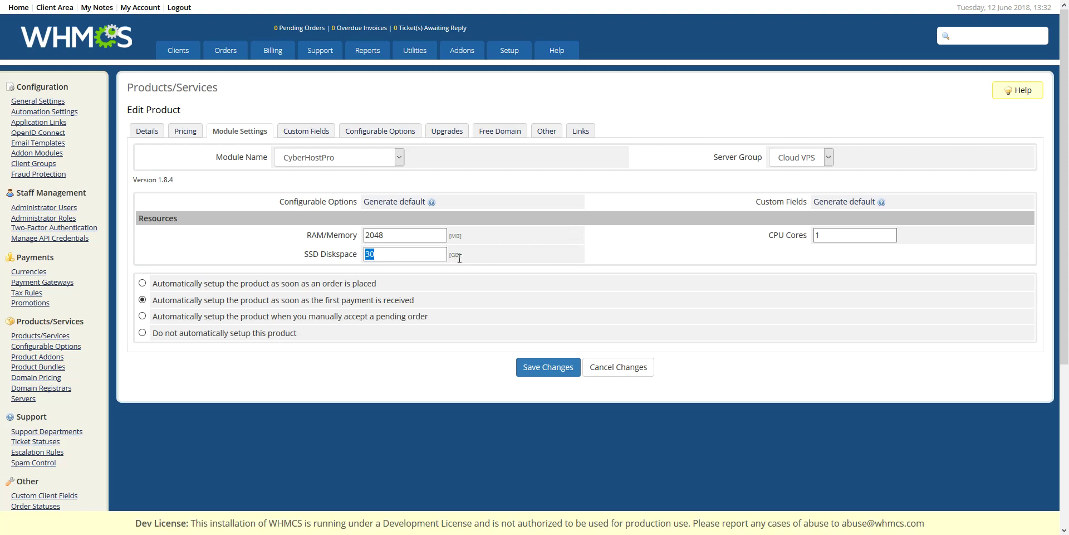
double_click(847, 237)
type("2")
left_click(550, 369)
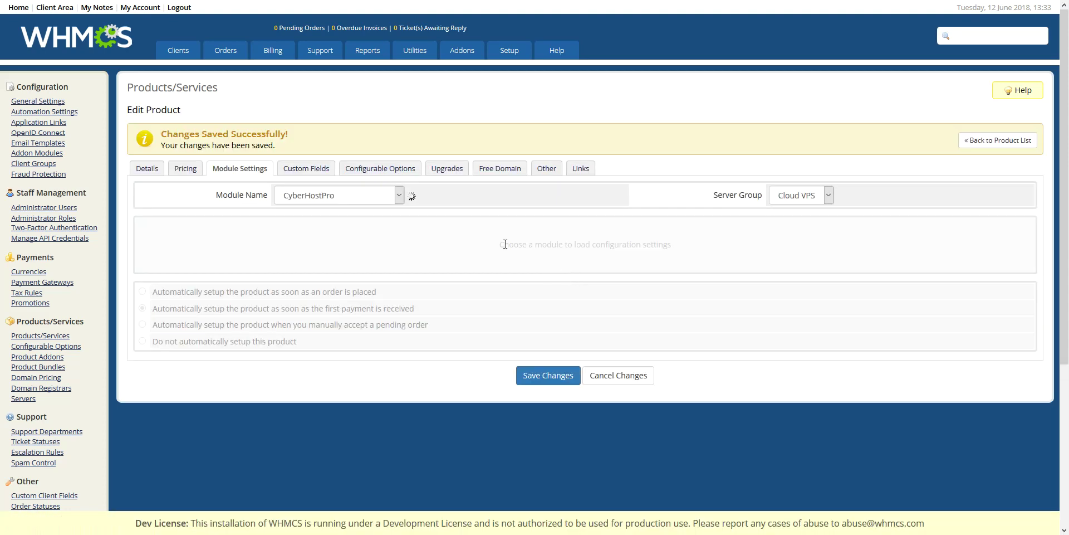
Step: Check the Silver VPS custom fields, assign the option group "Configurable options for VPS" to the product and save it
left_click(307, 170)
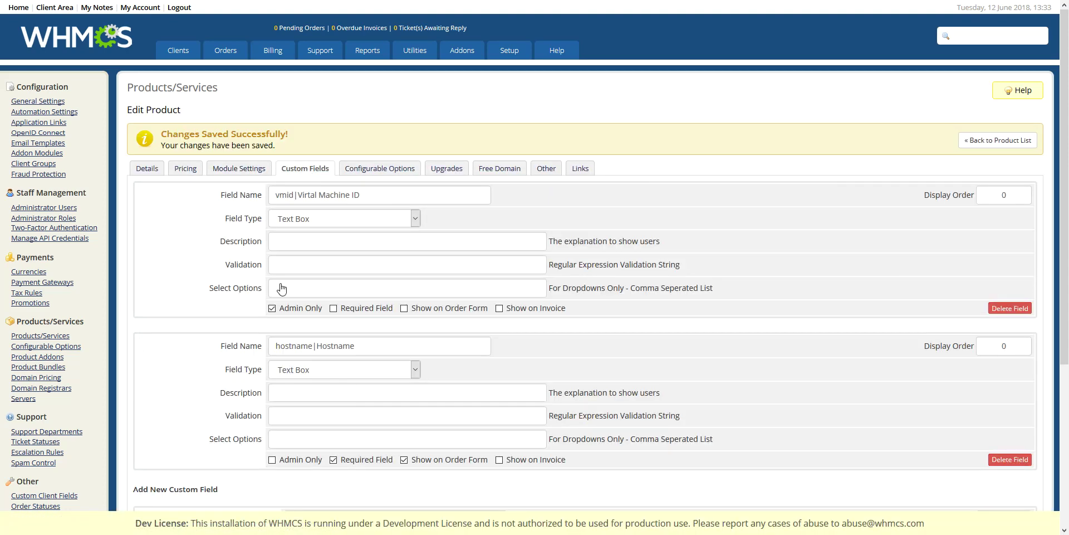
left_click(367, 171)
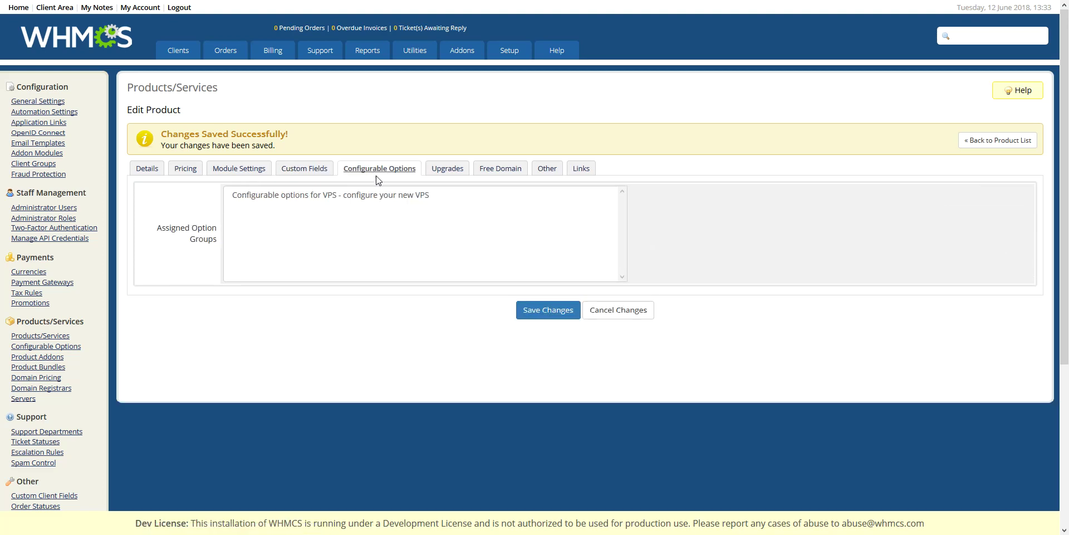
left_click(280, 198)
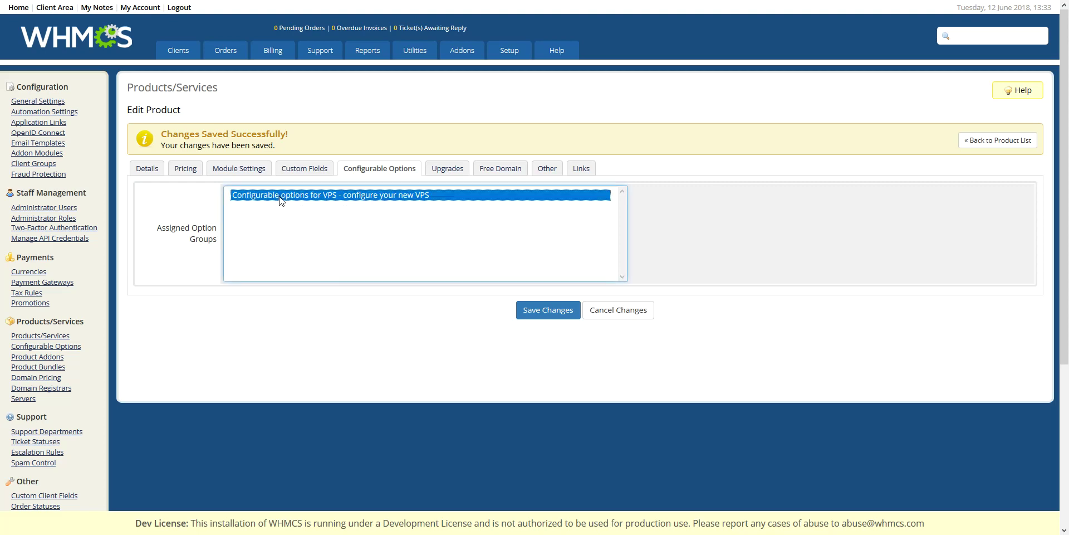
left_click(546, 315)
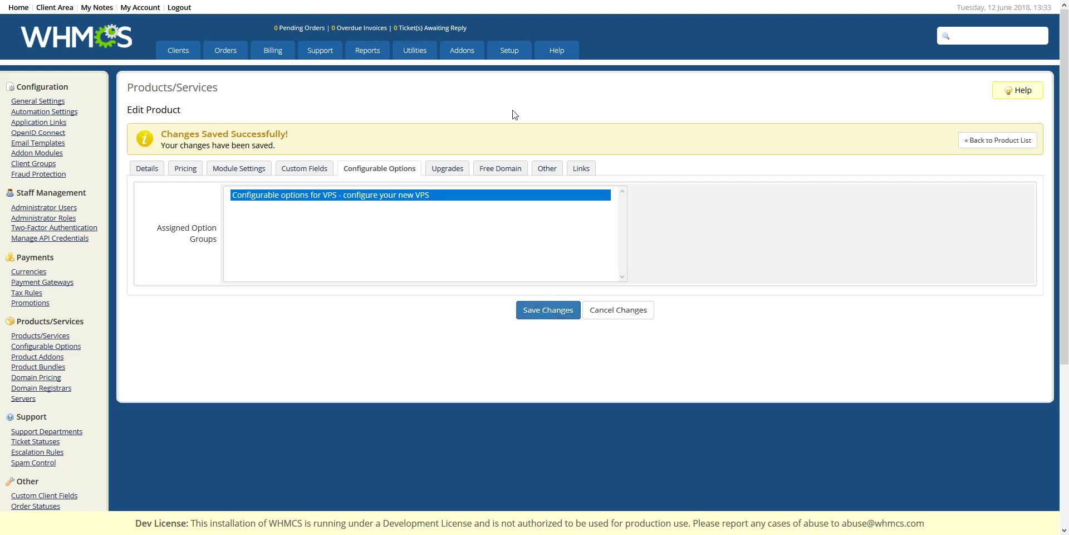
Step: Allow the Bronze VPS product to be upgraded to the Silver VPS package and save the change
mouse_move(509, 53)
mouse_move(538, 158)
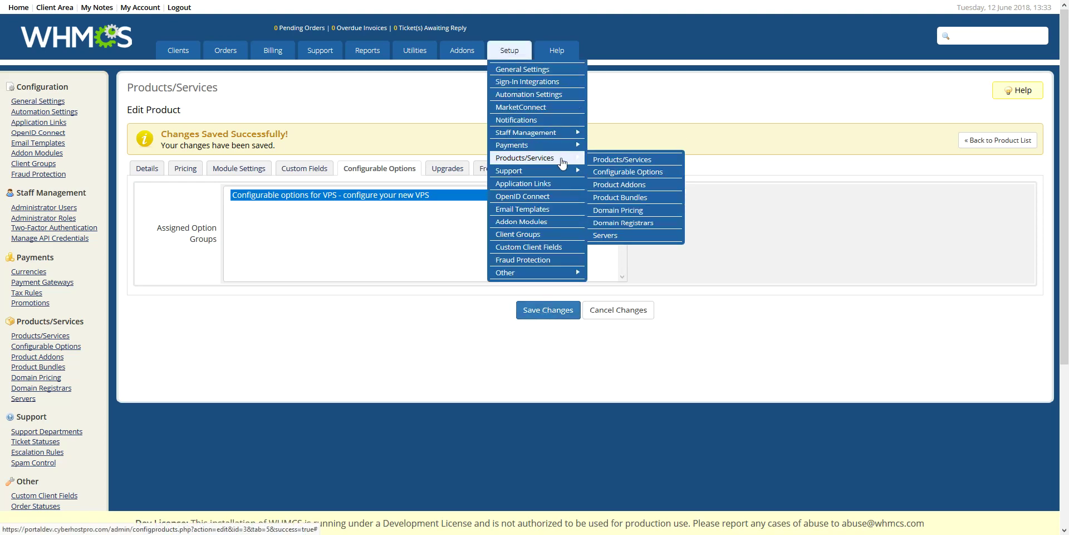
left_click(625, 162)
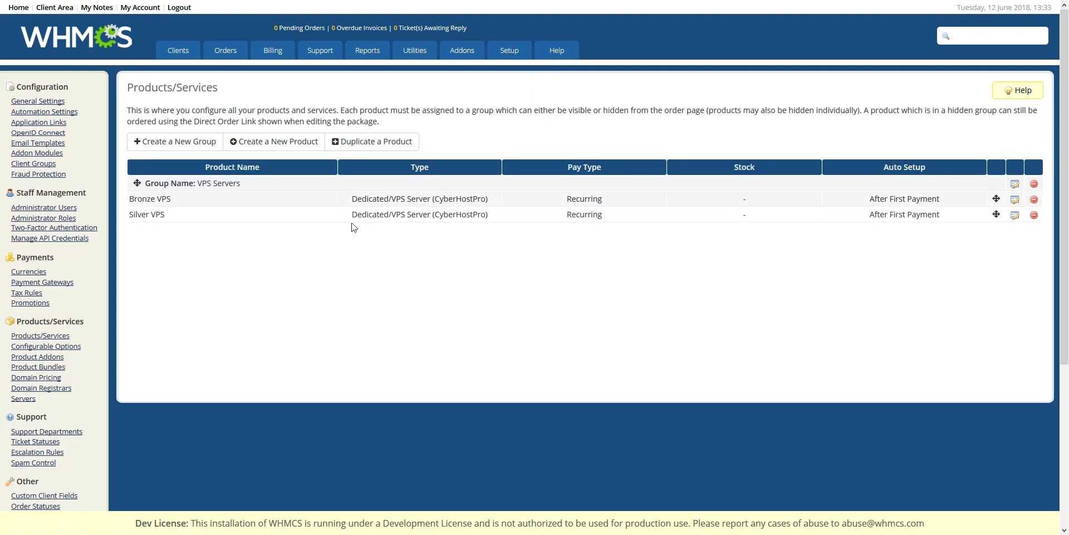
left_click(483, 200)
left_click(450, 133)
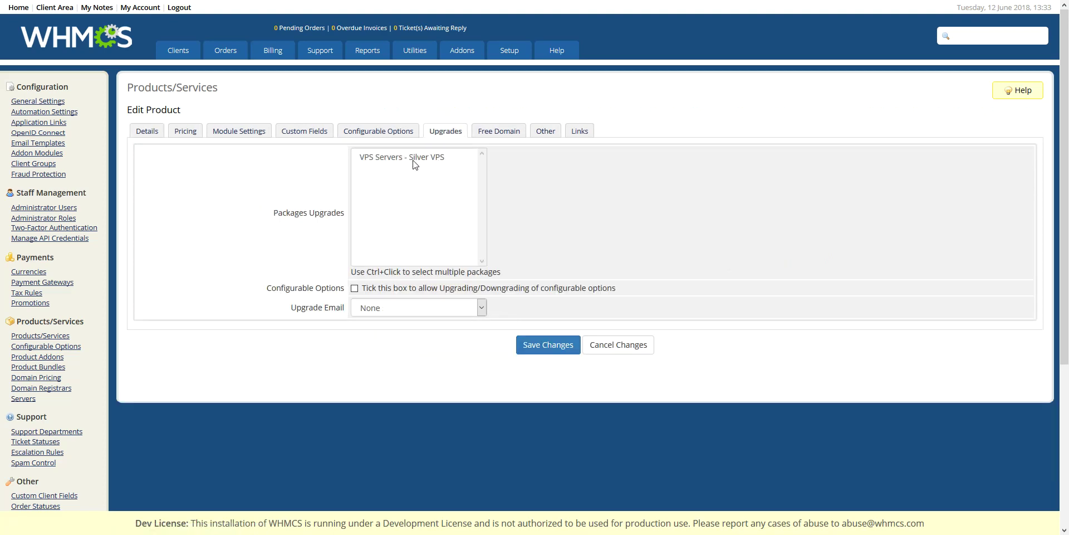
left_click(414, 159)
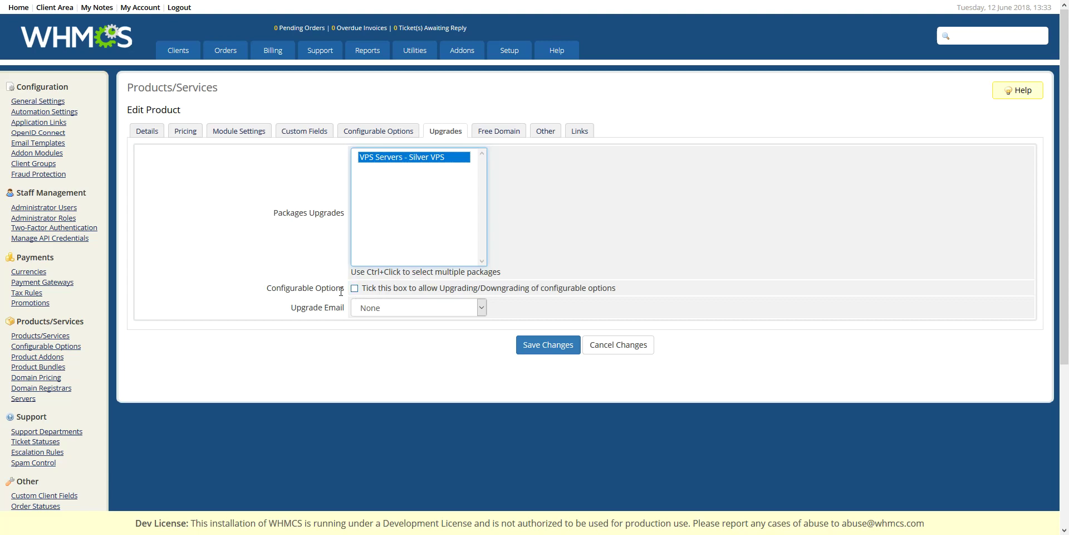
left_click(539, 346)
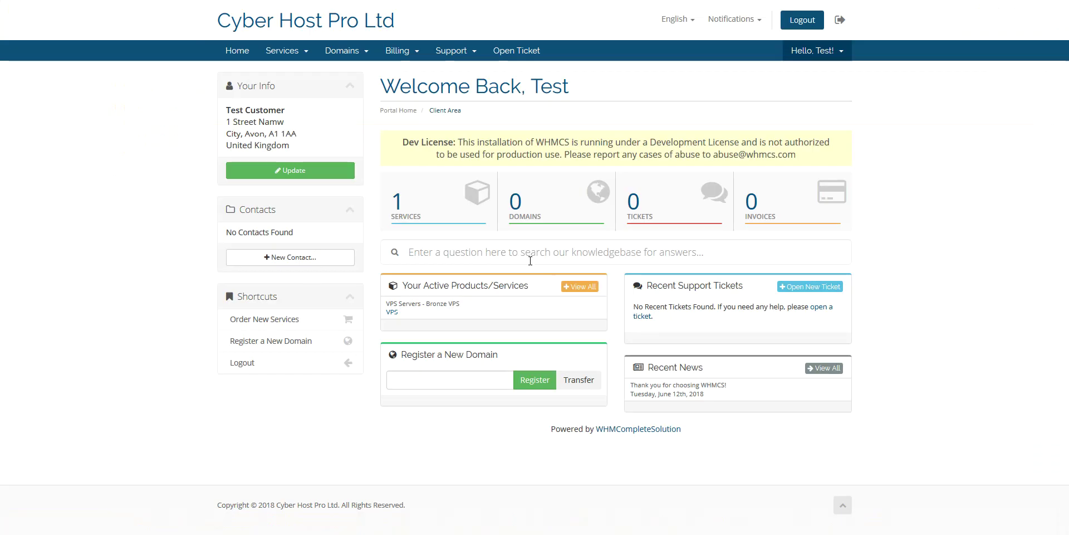
Step: Open the active Bronze VPS service in the client area and look over its server details and management controls
left_click(455, 216)
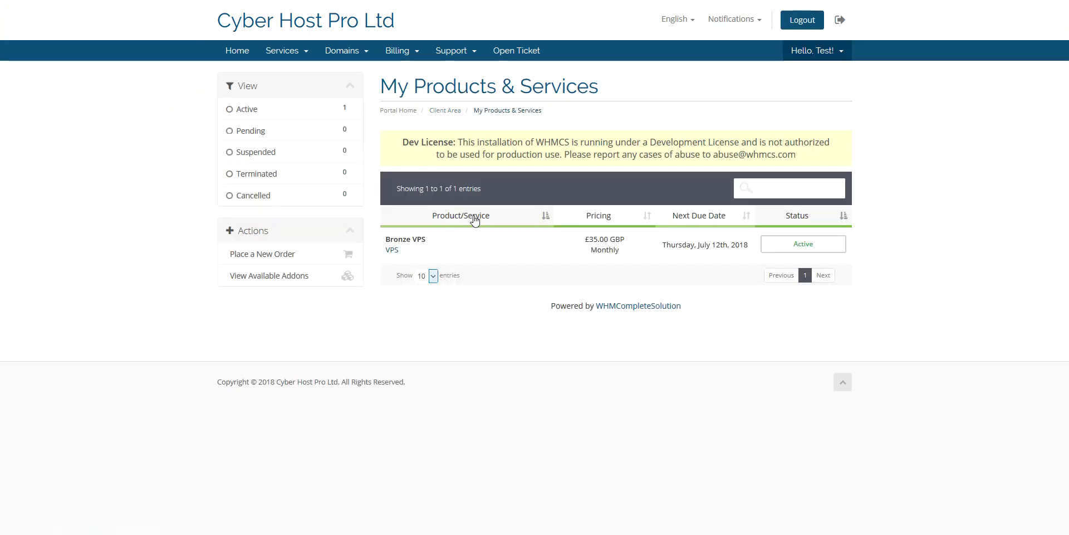
left_click(494, 248)
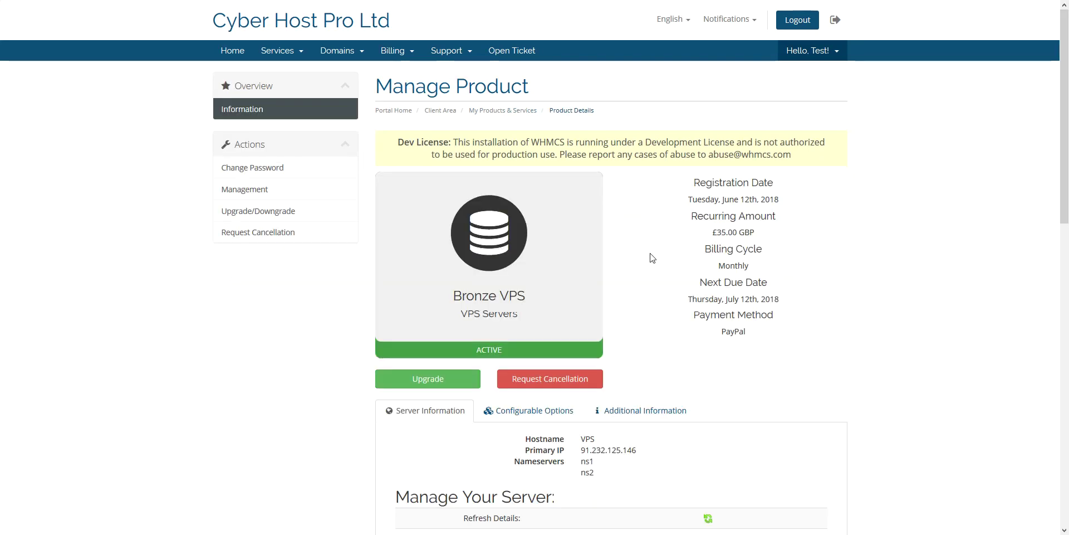
scroll(652, 258, "down", 6)
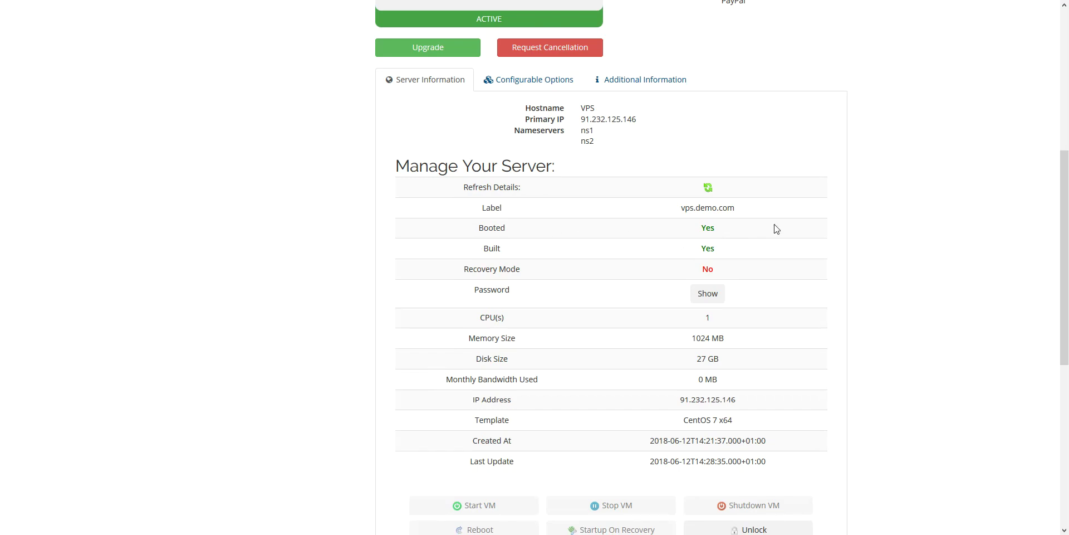
scroll(597, 325, "down", 3)
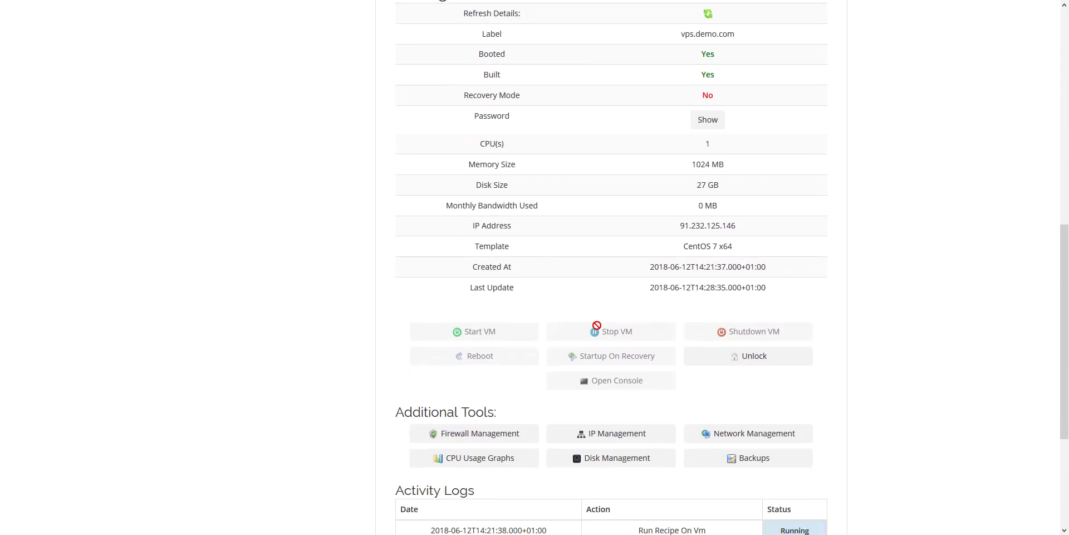
scroll(597, 325, "up", 9)
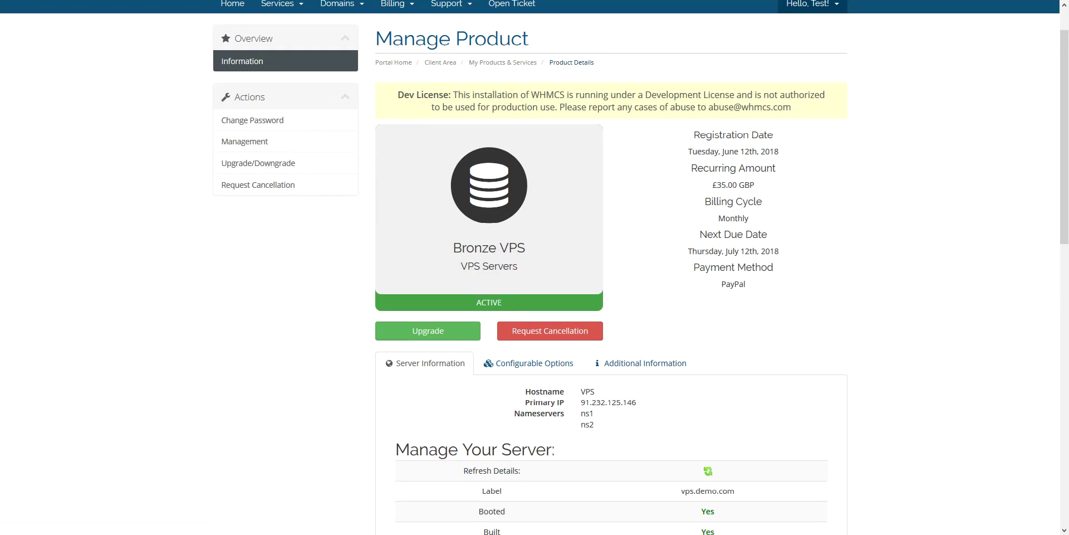
Step: Order an upgrade of the Bronze VPS service to Silver VPS at £40.00 GBP monthly, with PayPal as the payment method
left_click(274, 164)
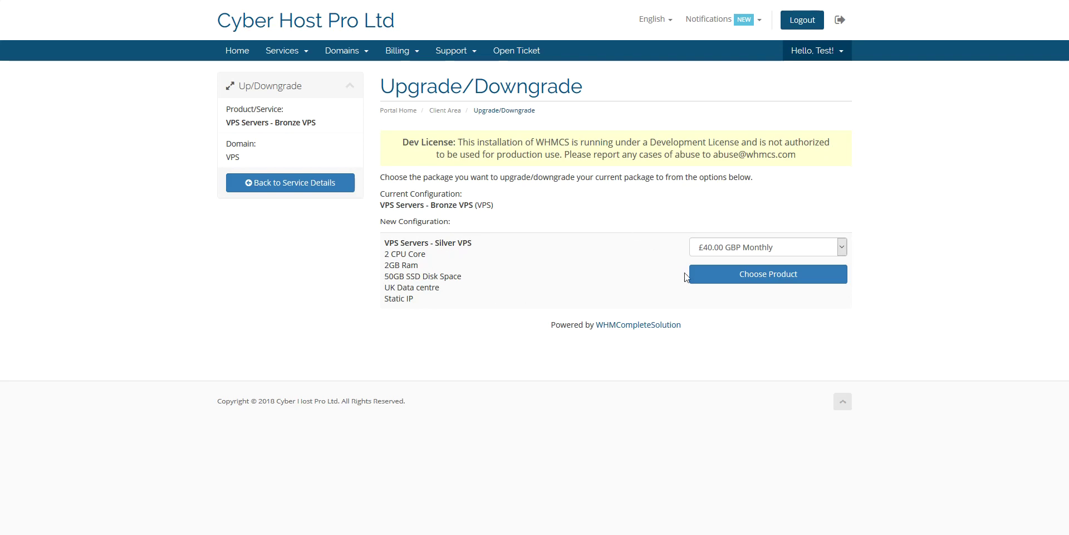
left_click(767, 248)
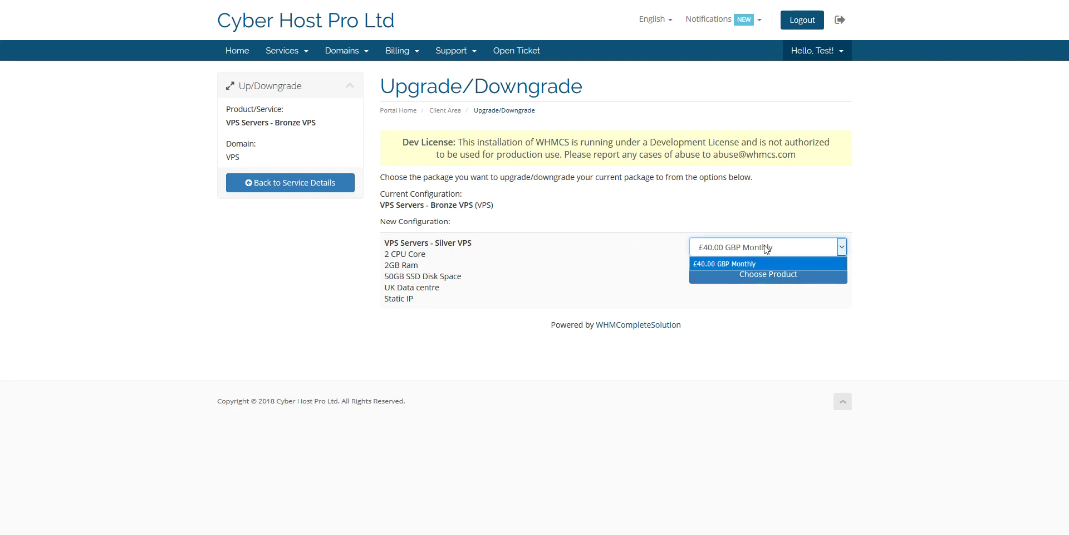
left_click(754, 262)
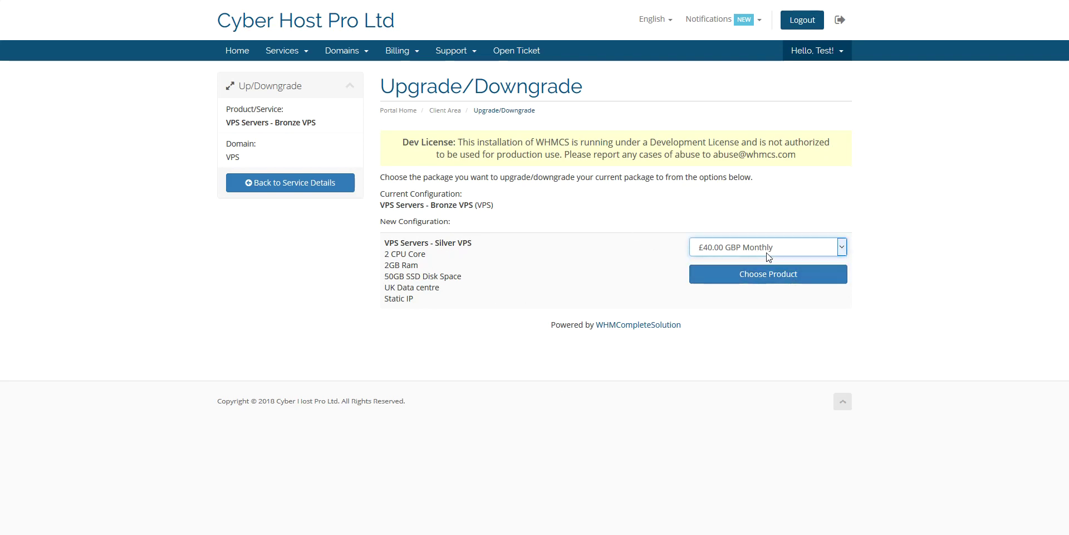
left_click(765, 248)
left_click(767, 260)
left_click(773, 280)
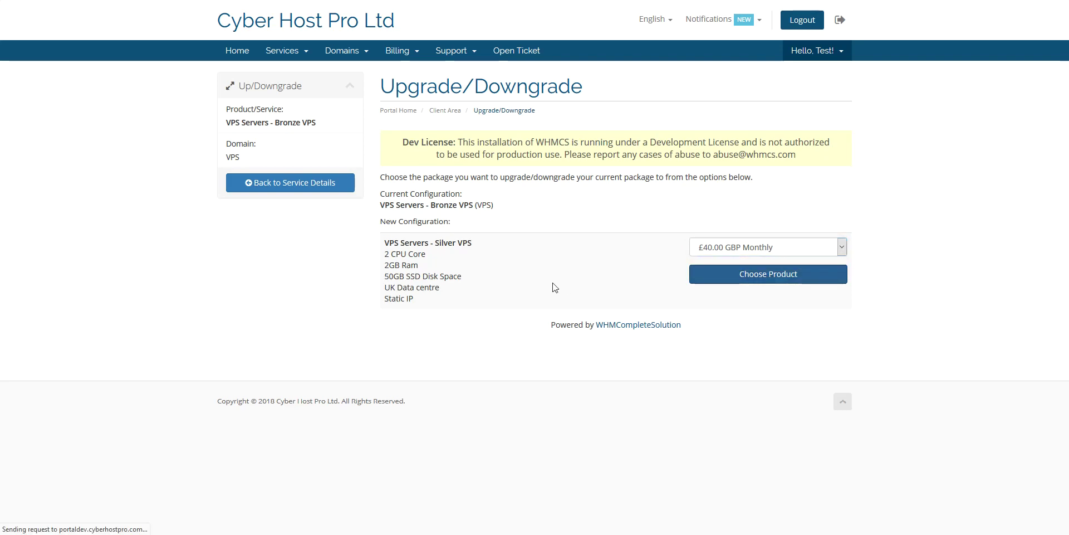
scroll(557, 356, "down", 1)
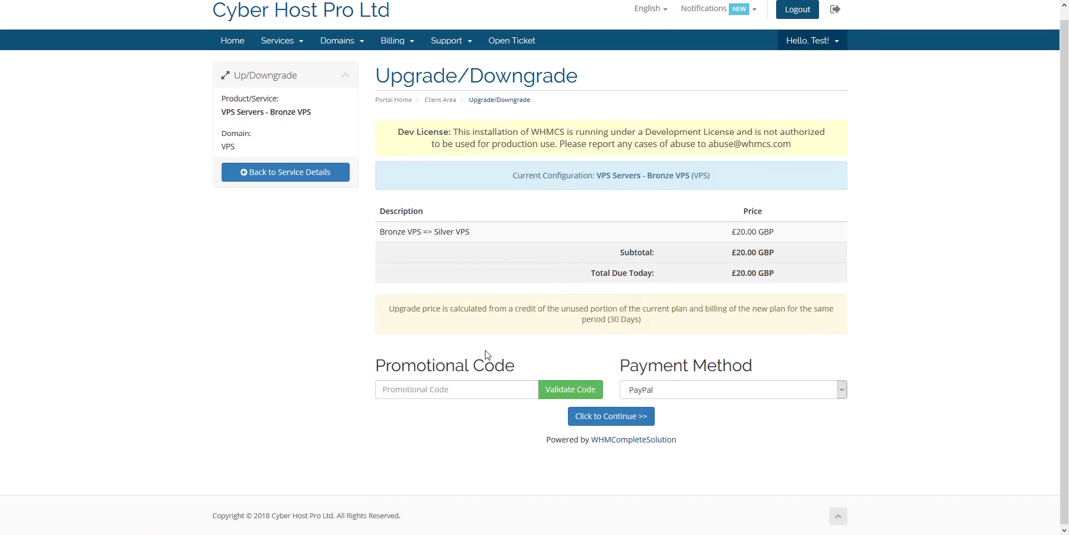
left_click(615, 416)
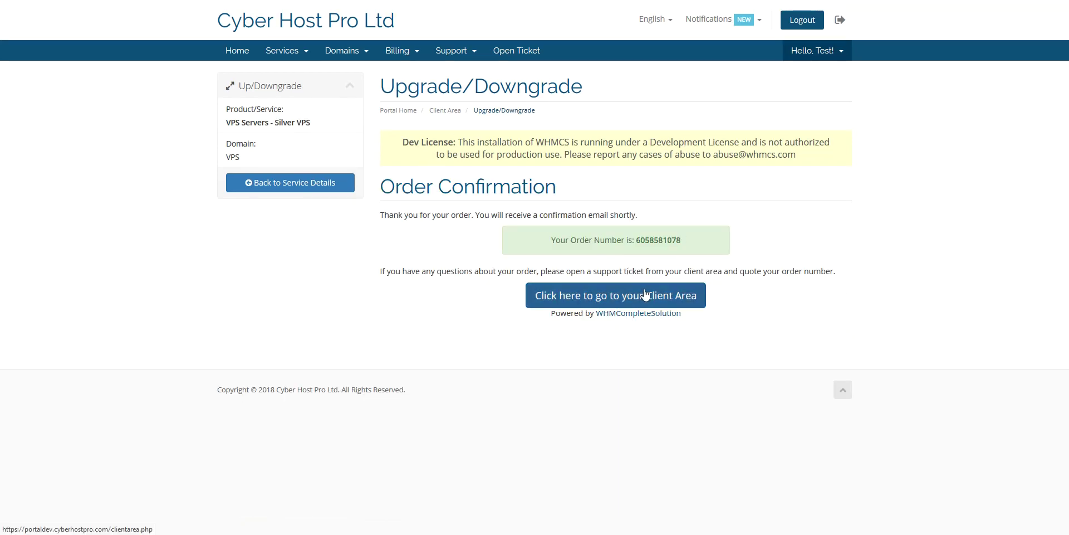
Step: Open the upgraded Silver VPS service in the client area and examine its server resources, tools and activity logs
left_click(546, 296)
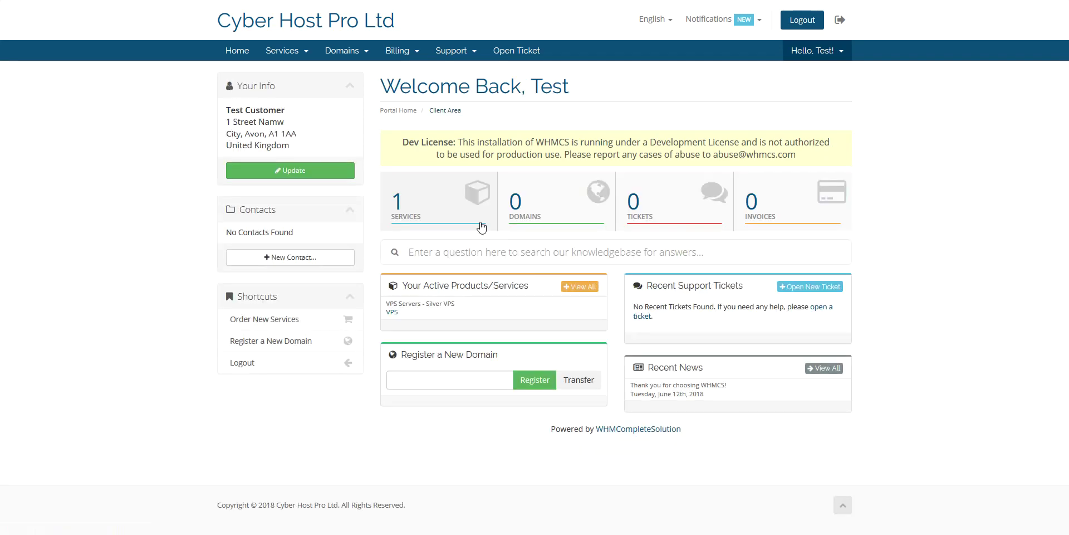
left_click(451, 214)
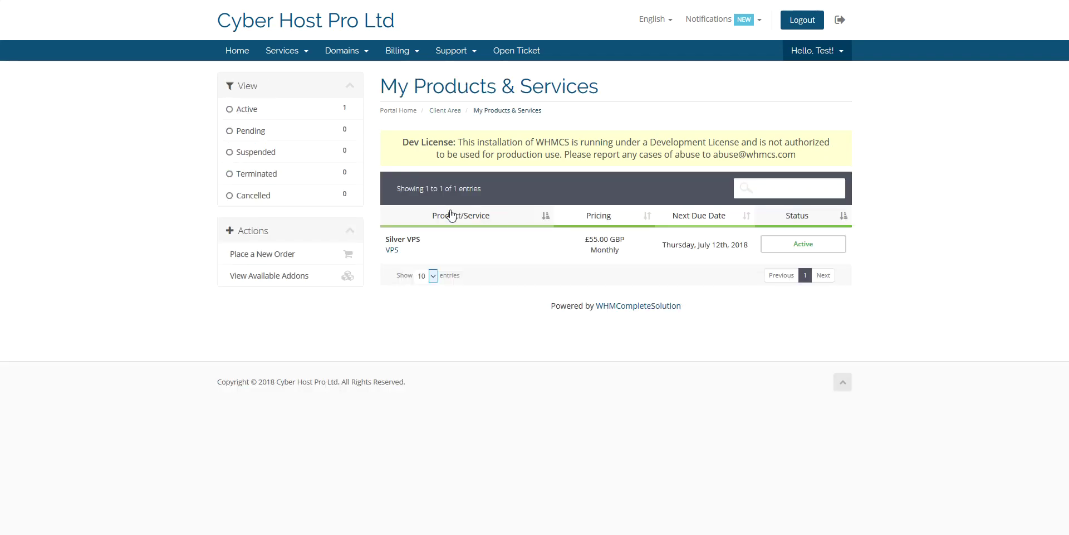
left_click(445, 245)
left_click_drag(1066, 84, 1068, 347)
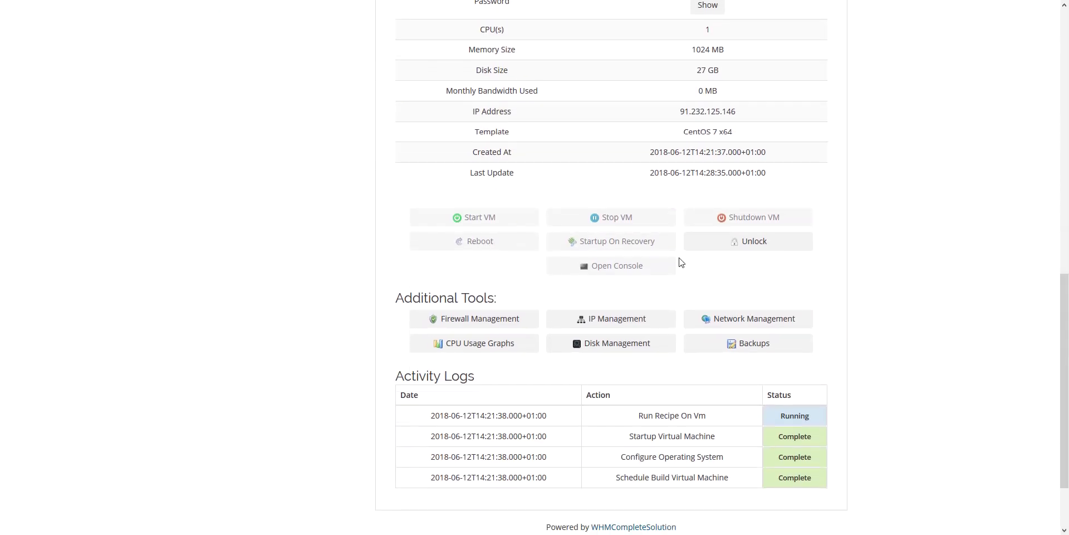
scroll(679, 262, "up", 3)
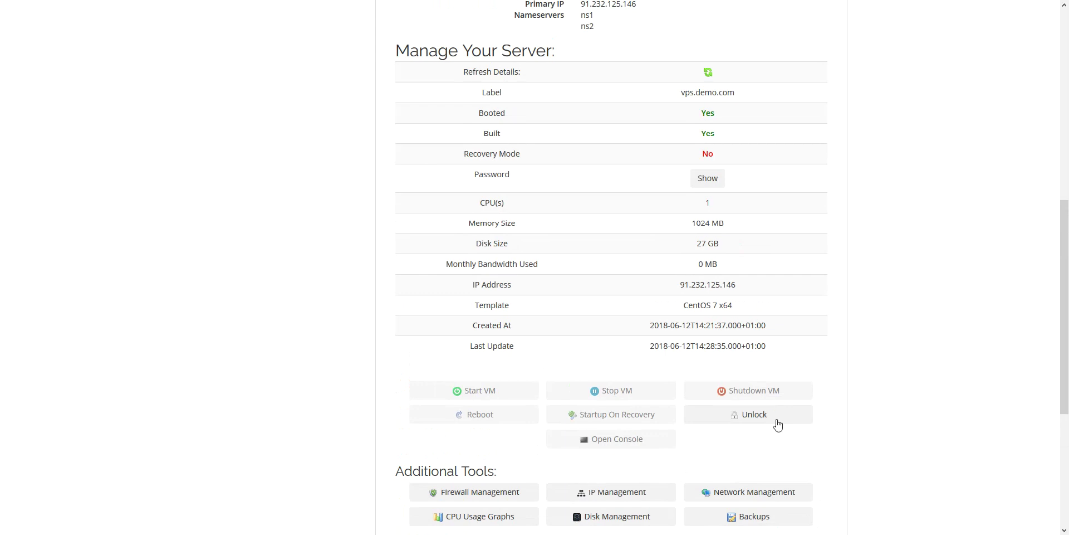
scroll(774, 425, "down", 4)
scroll(755, 427, "up", 3)
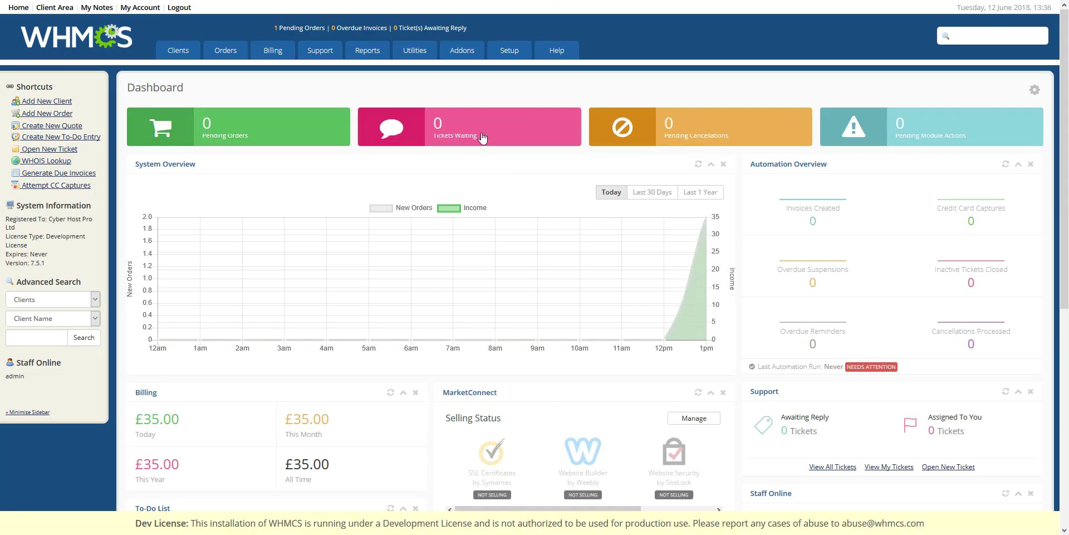
Step: Open the Dedicated/VPS Server Welcome Email template for editing from the product/service email templates
mouse_move(515, 53)
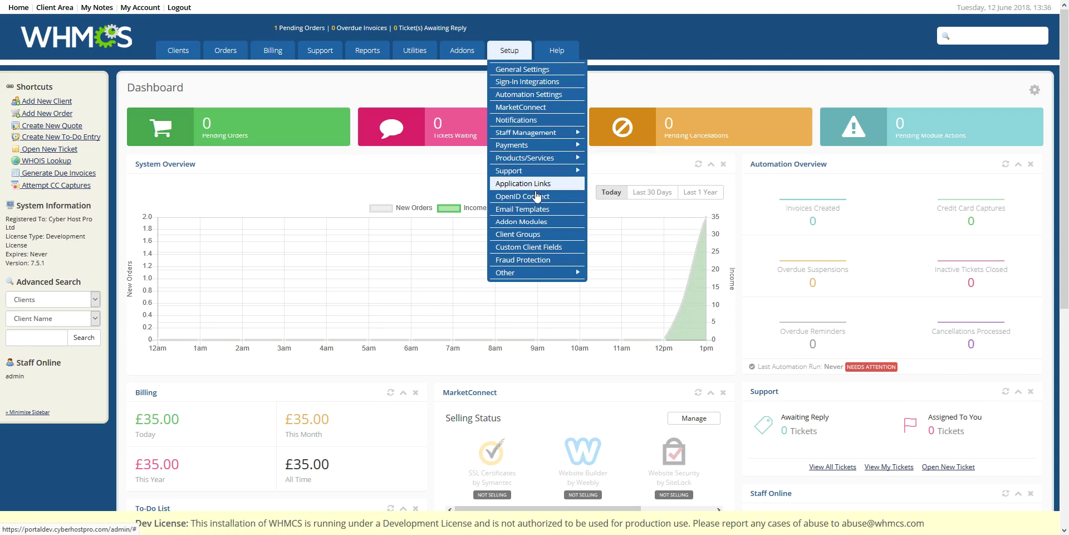
left_click(541, 210)
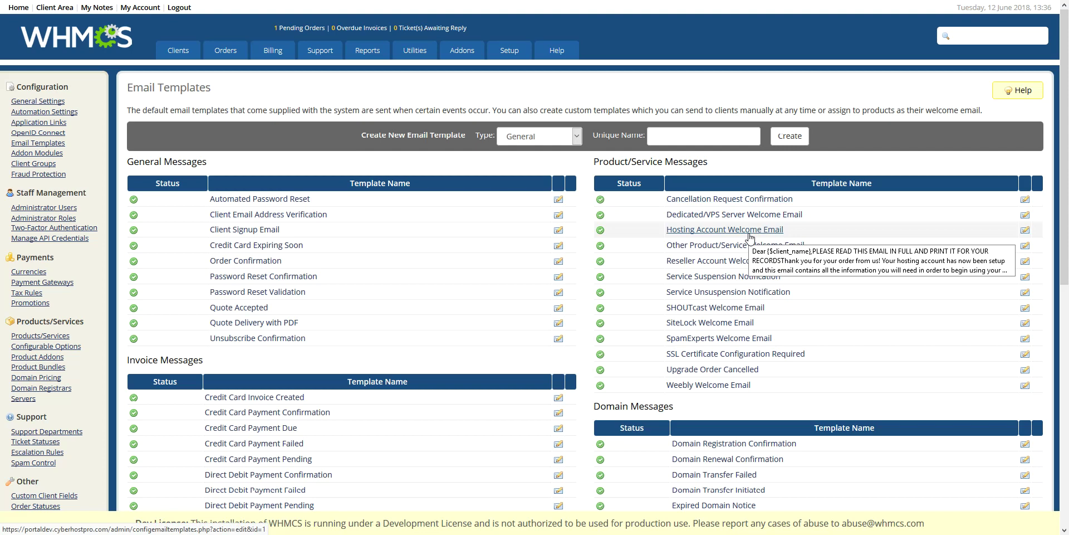
mouse_move(747, 221)
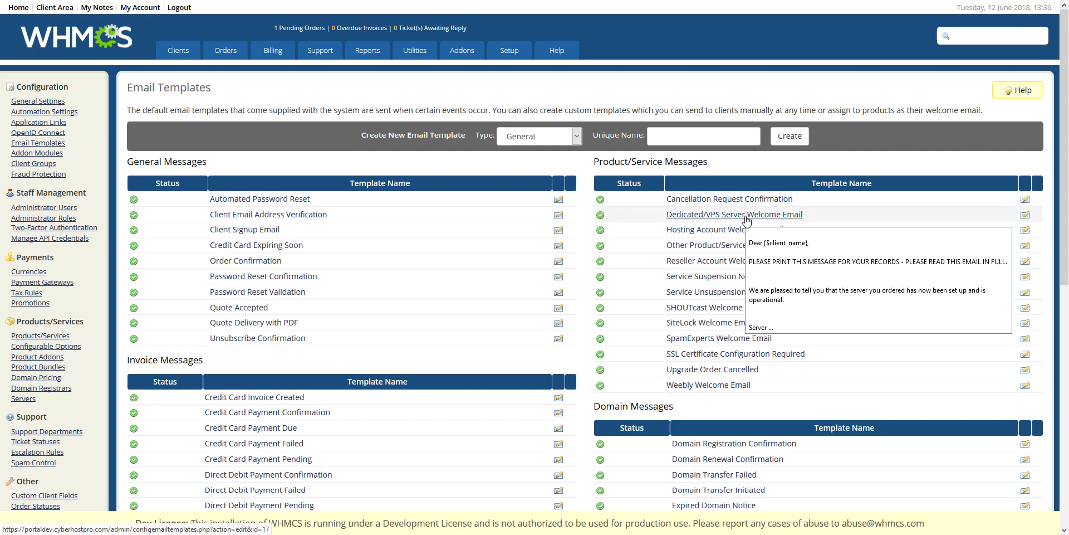
left_click(1025, 214)
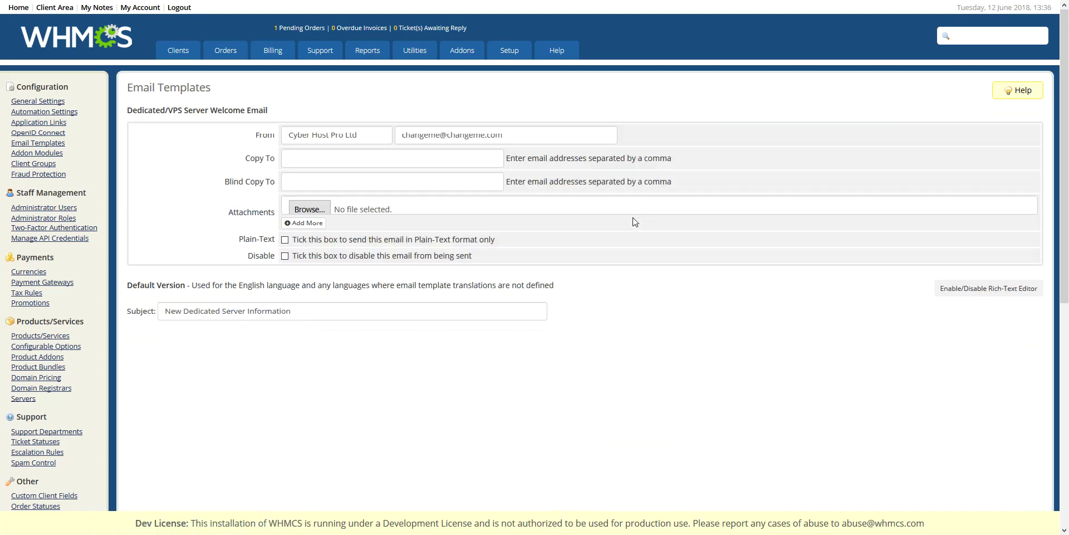
Step: Read through the welcome email's message body, from the server details and merge fields down to the support section and signature
scroll(636, 222, "down", 3)
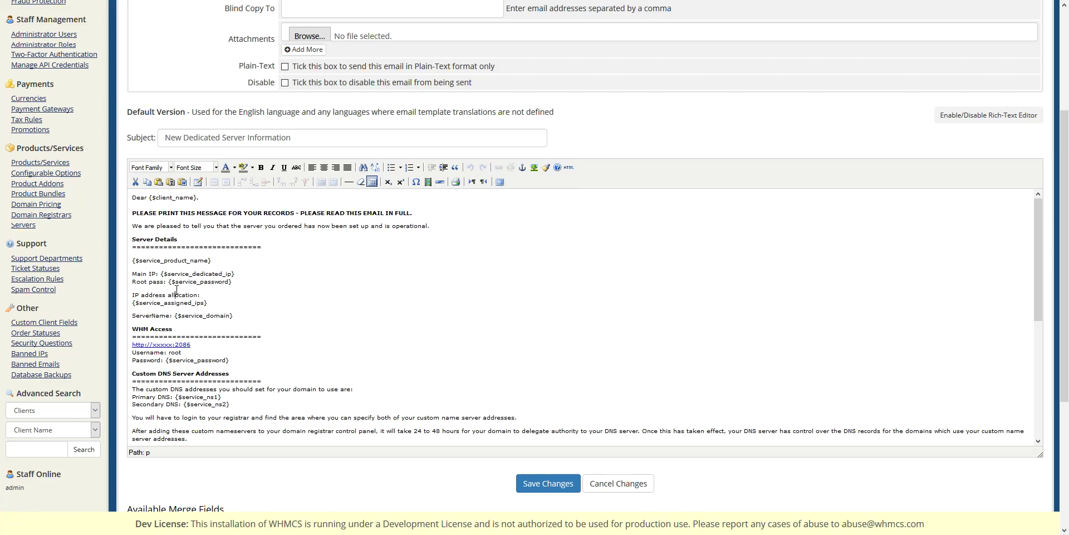
double_click(161, 261)
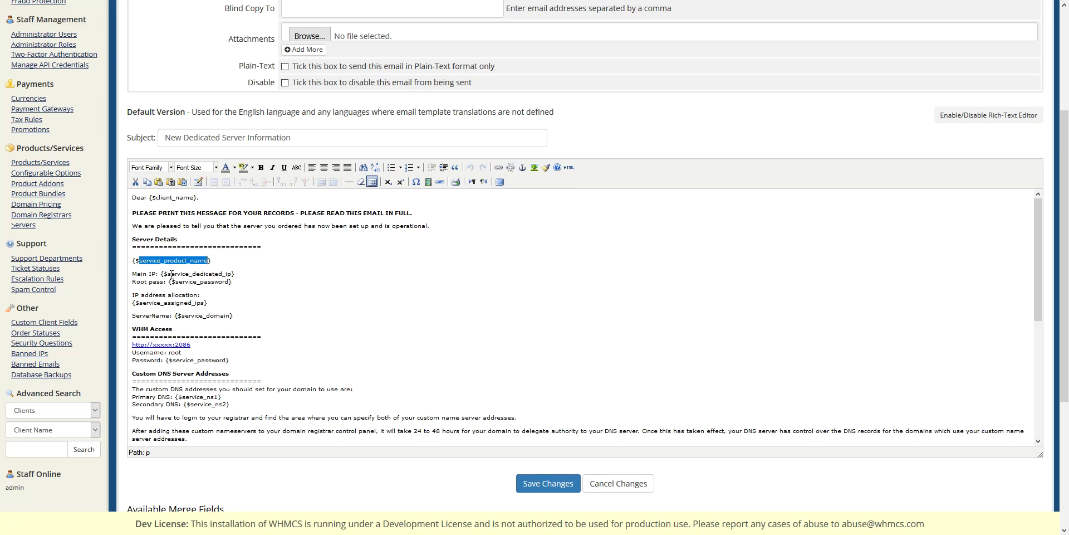
double_click(159, 330)
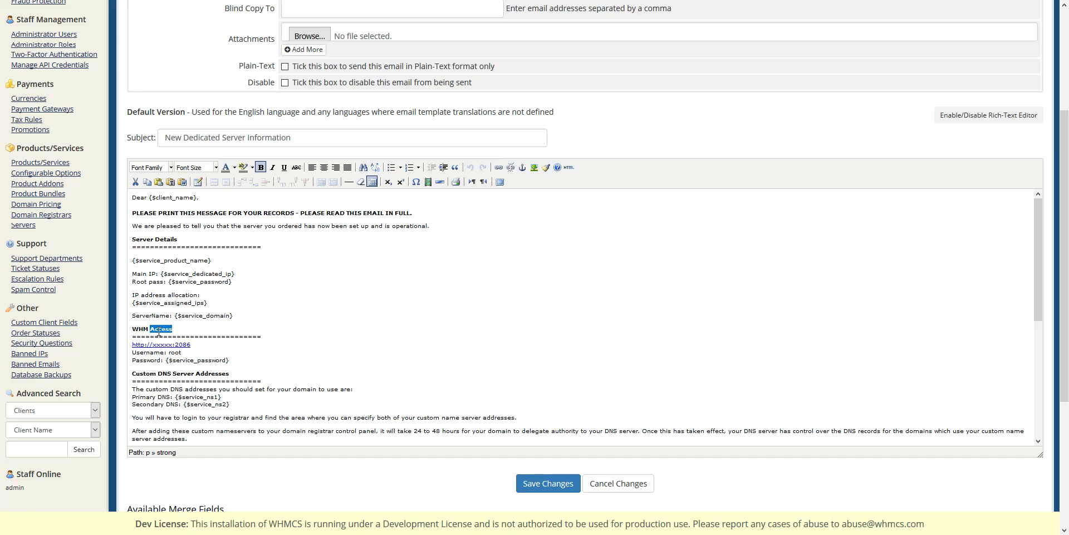
scroll(241, 330, "down", 3)
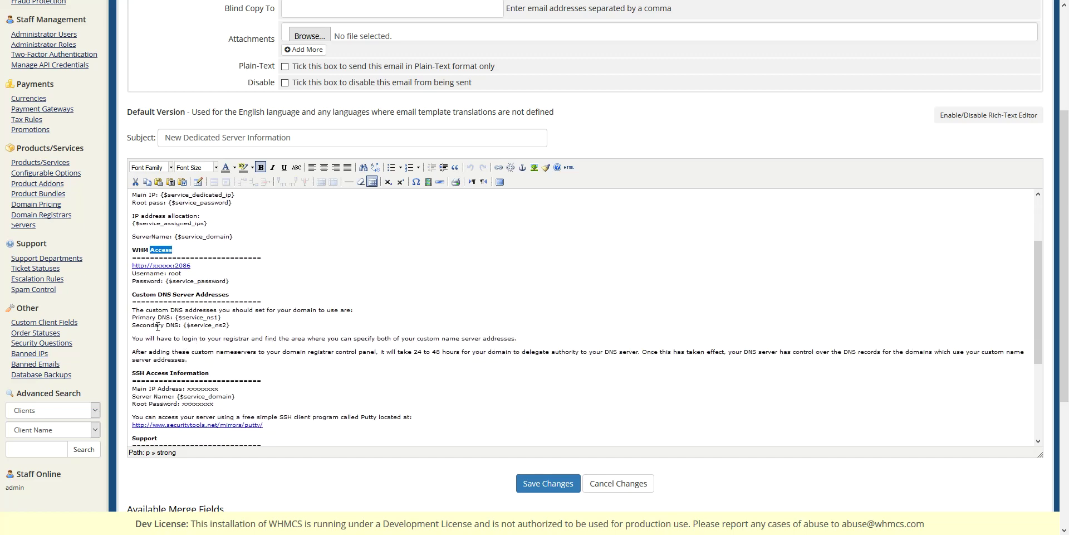
double_click(215, 294)
scroll(291, 335, "down", 5)
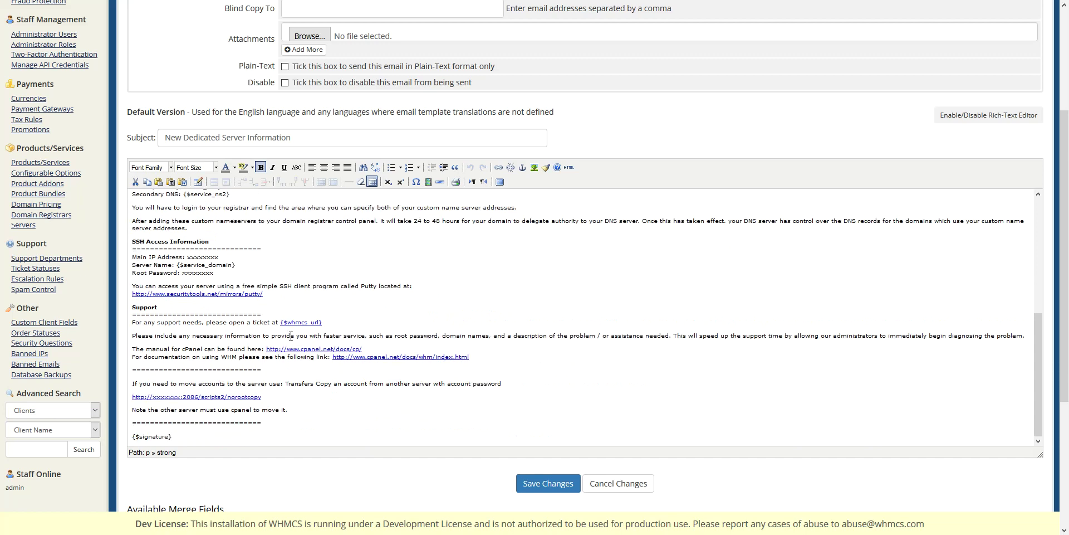
scroll(291, 335, "up", 8)
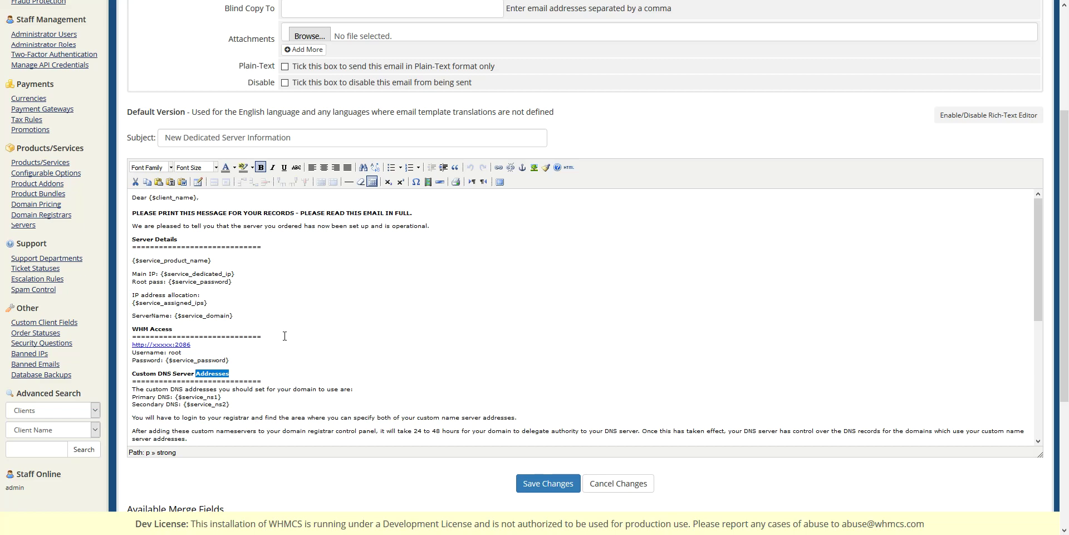
Step: Examine the WHM Access, Custom DNS Server Addresses and SSH Access Information sections of the welcome email for content that needs customising
scroll(284, 336, "down", 1)
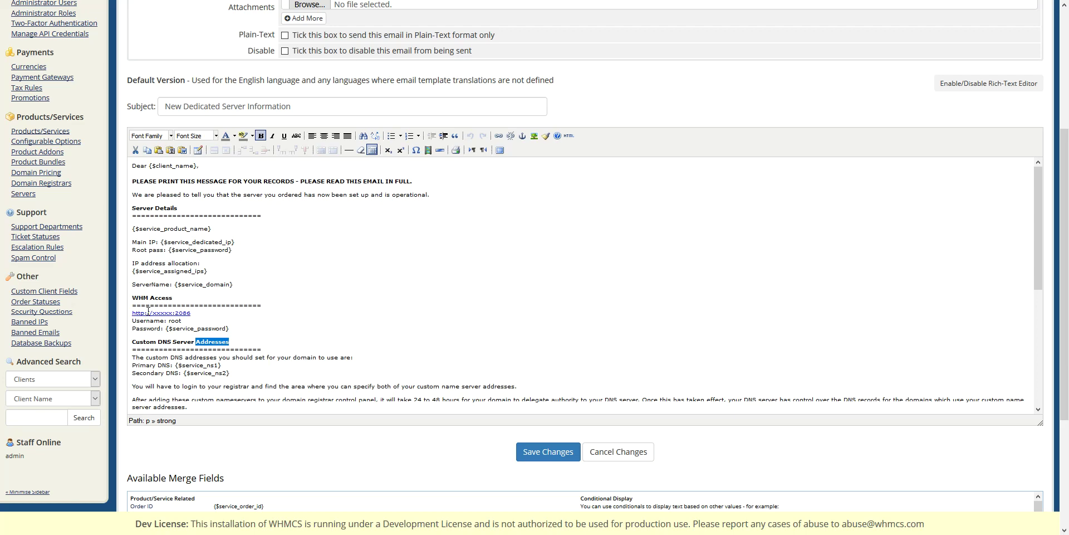
left_click(216, 315)
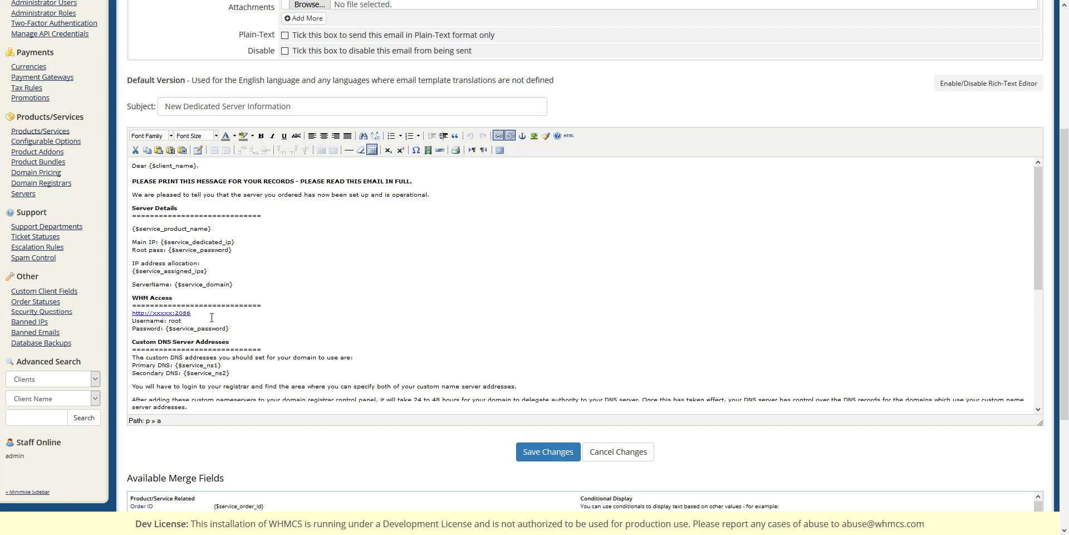
scroll(208, 317, "down", 4)
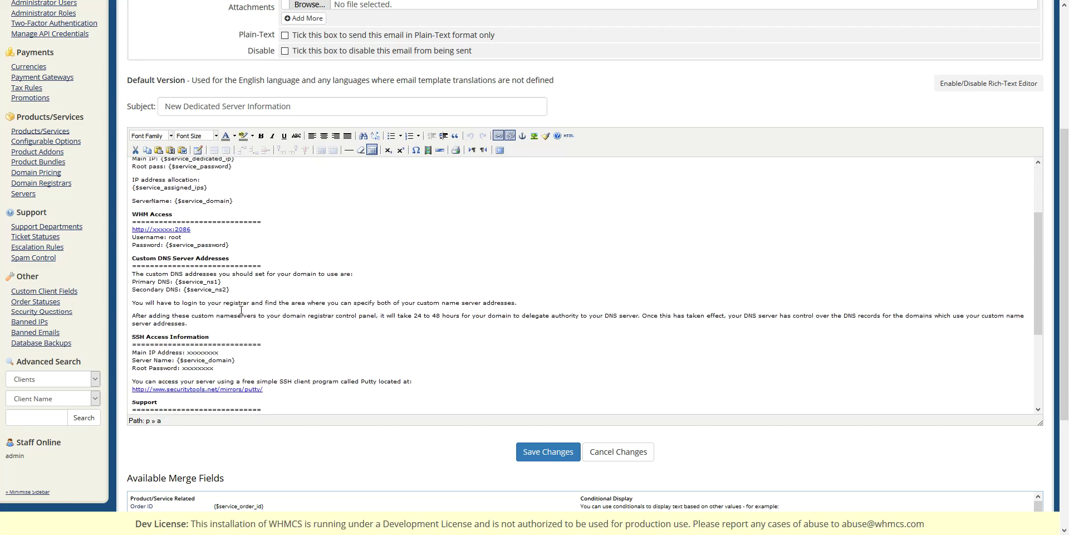
left_click_drag(140, 231, 240, 297)
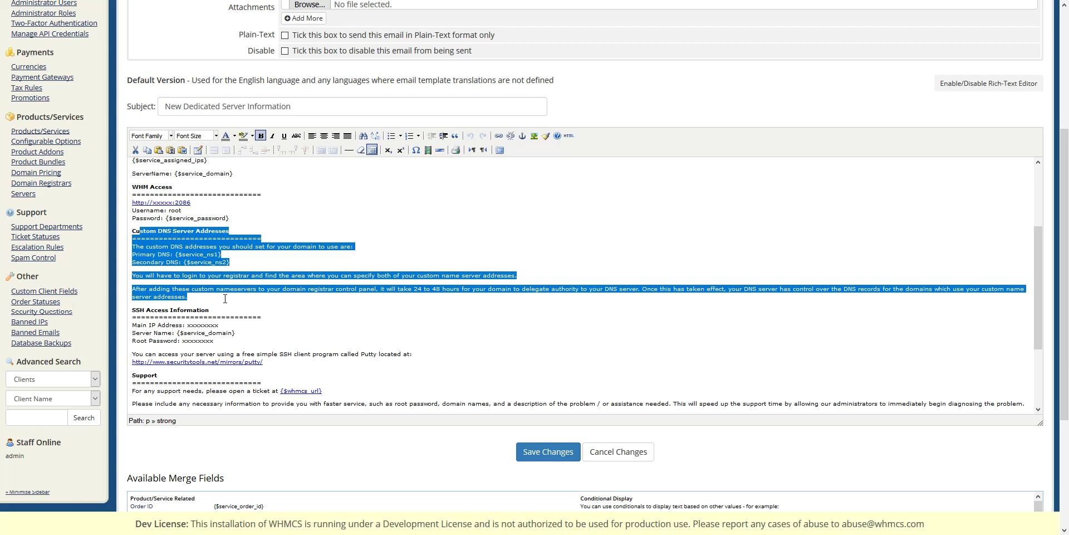
left_click(225, 299)
scroll(231, 296, "down", 2)
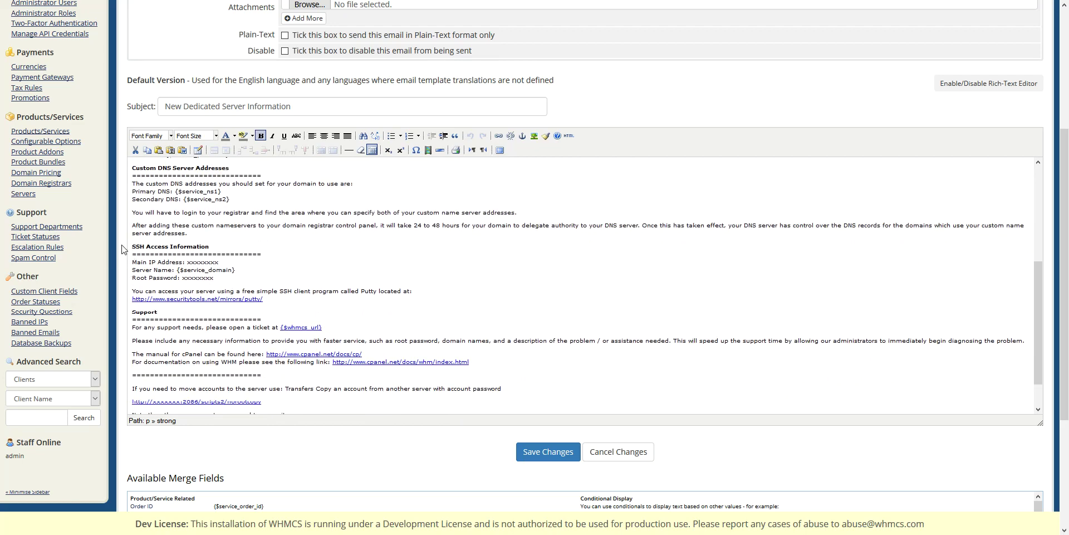
left_click(168, 261)
scroll(279, 273, "down", 2)
scroll(278, 275, "up", 4)
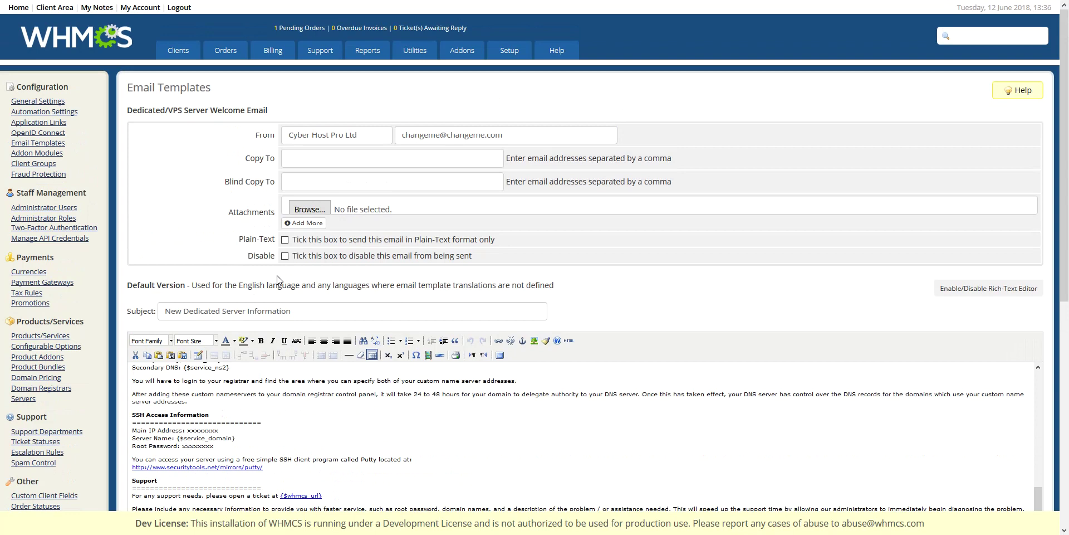
scroll(276, 275, "down", 1)
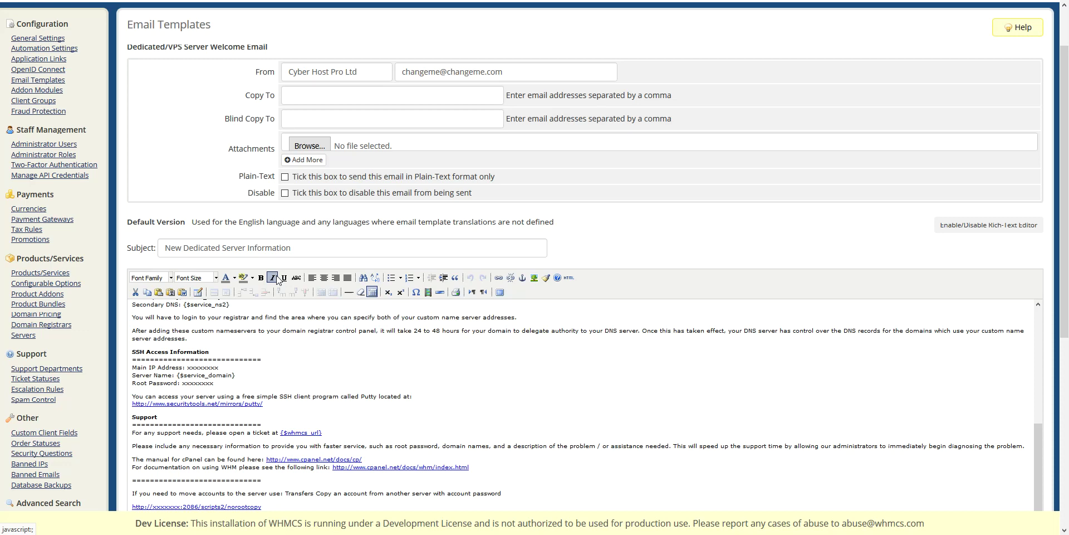
scroll(423, 278, "up", 2)
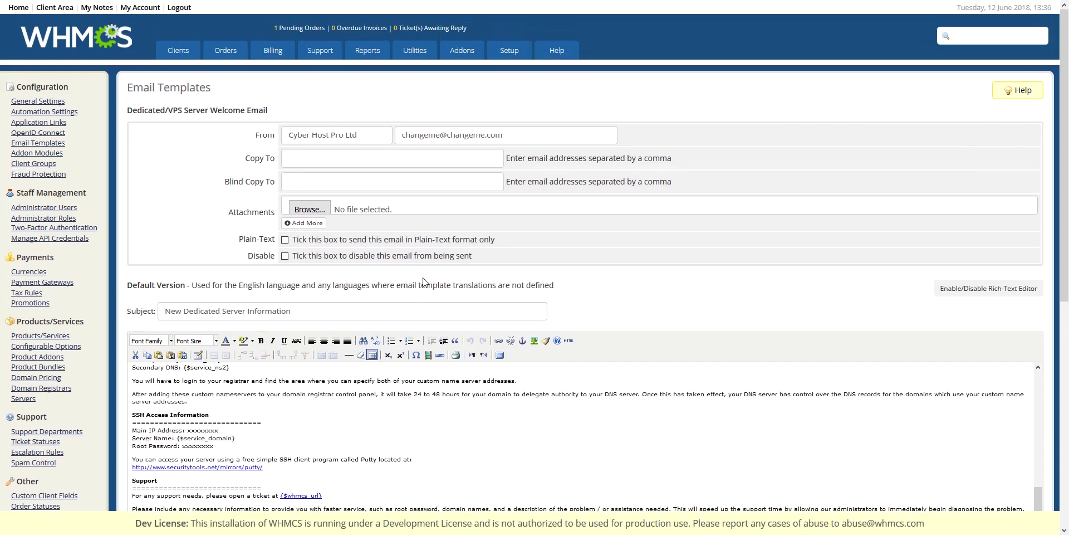